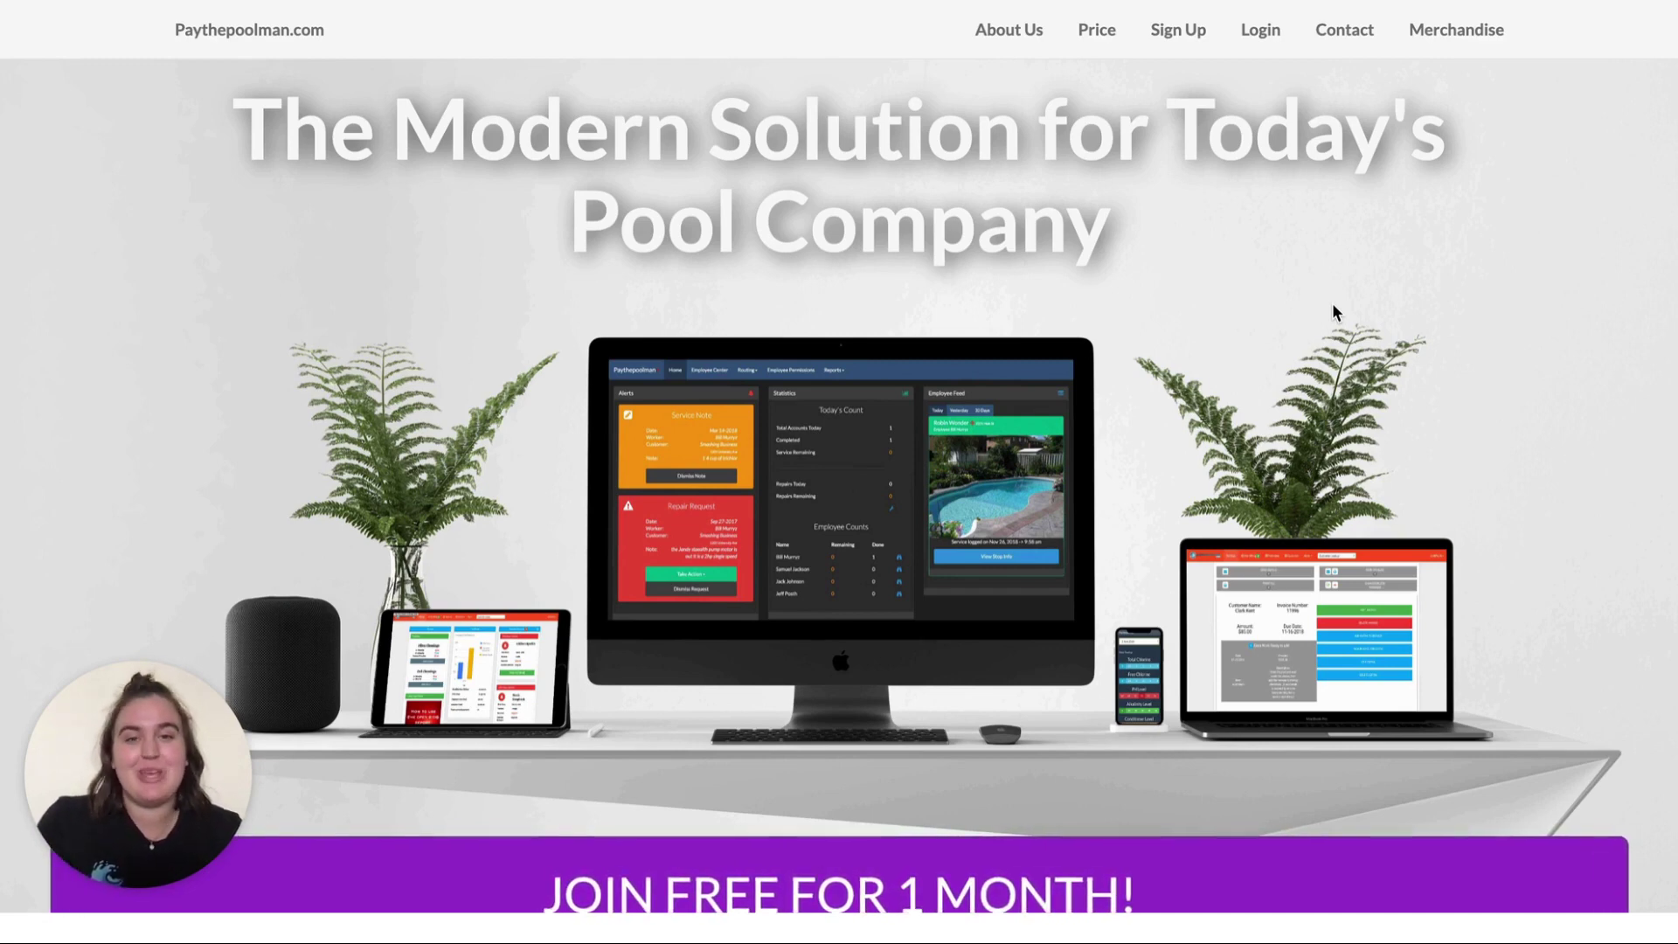
# - Examine the company information settings, including billing options, contact details, tax rates, late fee and timezone
pyautogui.scroll(-1, 1570, 392)
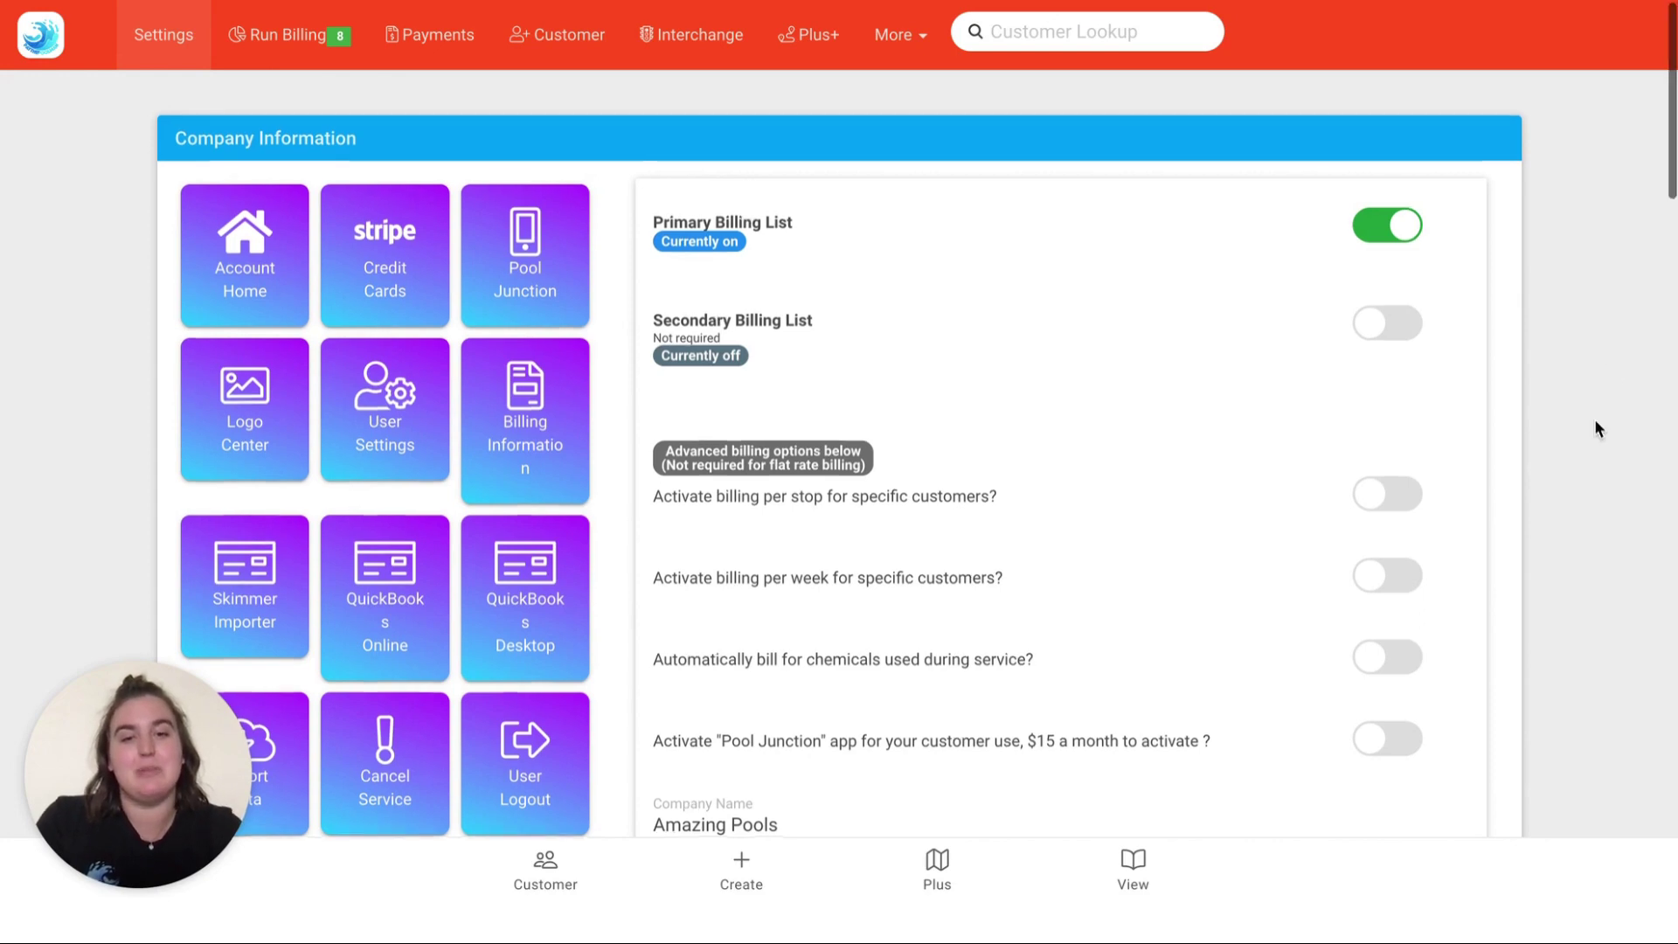
pyautogui.scroll(-5, 1598, 428)
pyautogui.scroll(-3, 1595, 428)
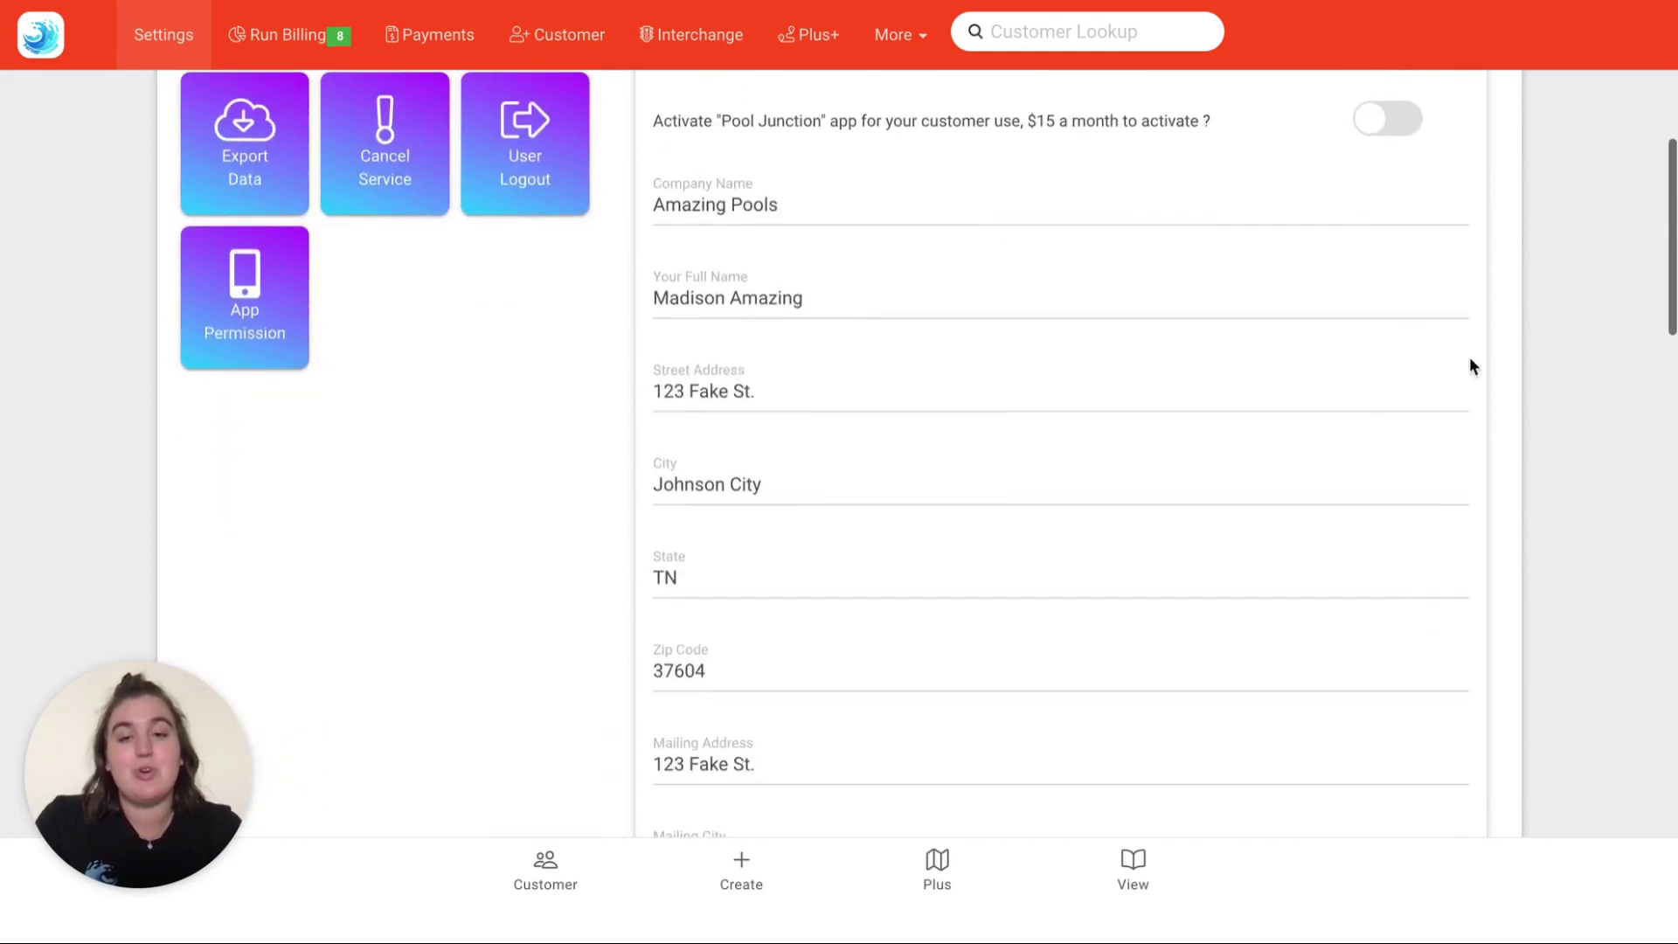
pyautogui.scroll(-4, 1075, 592)
pyautogui.scroll(-14, 1075, 593)
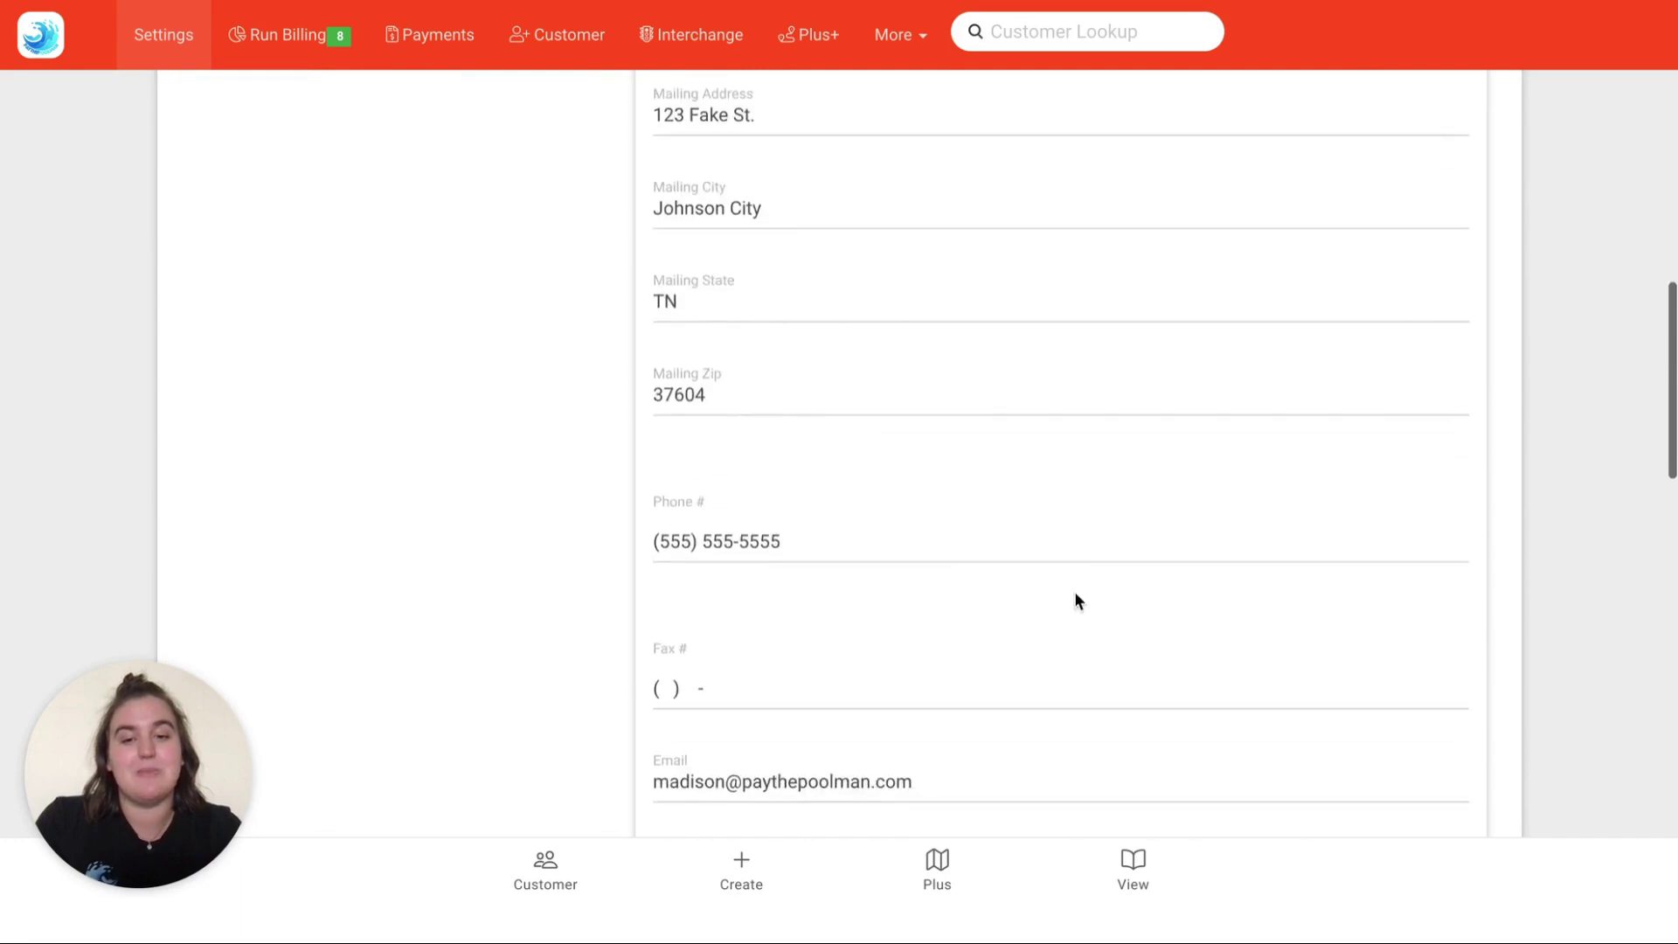
pyautogui.scroll(-2, 1075, 598)
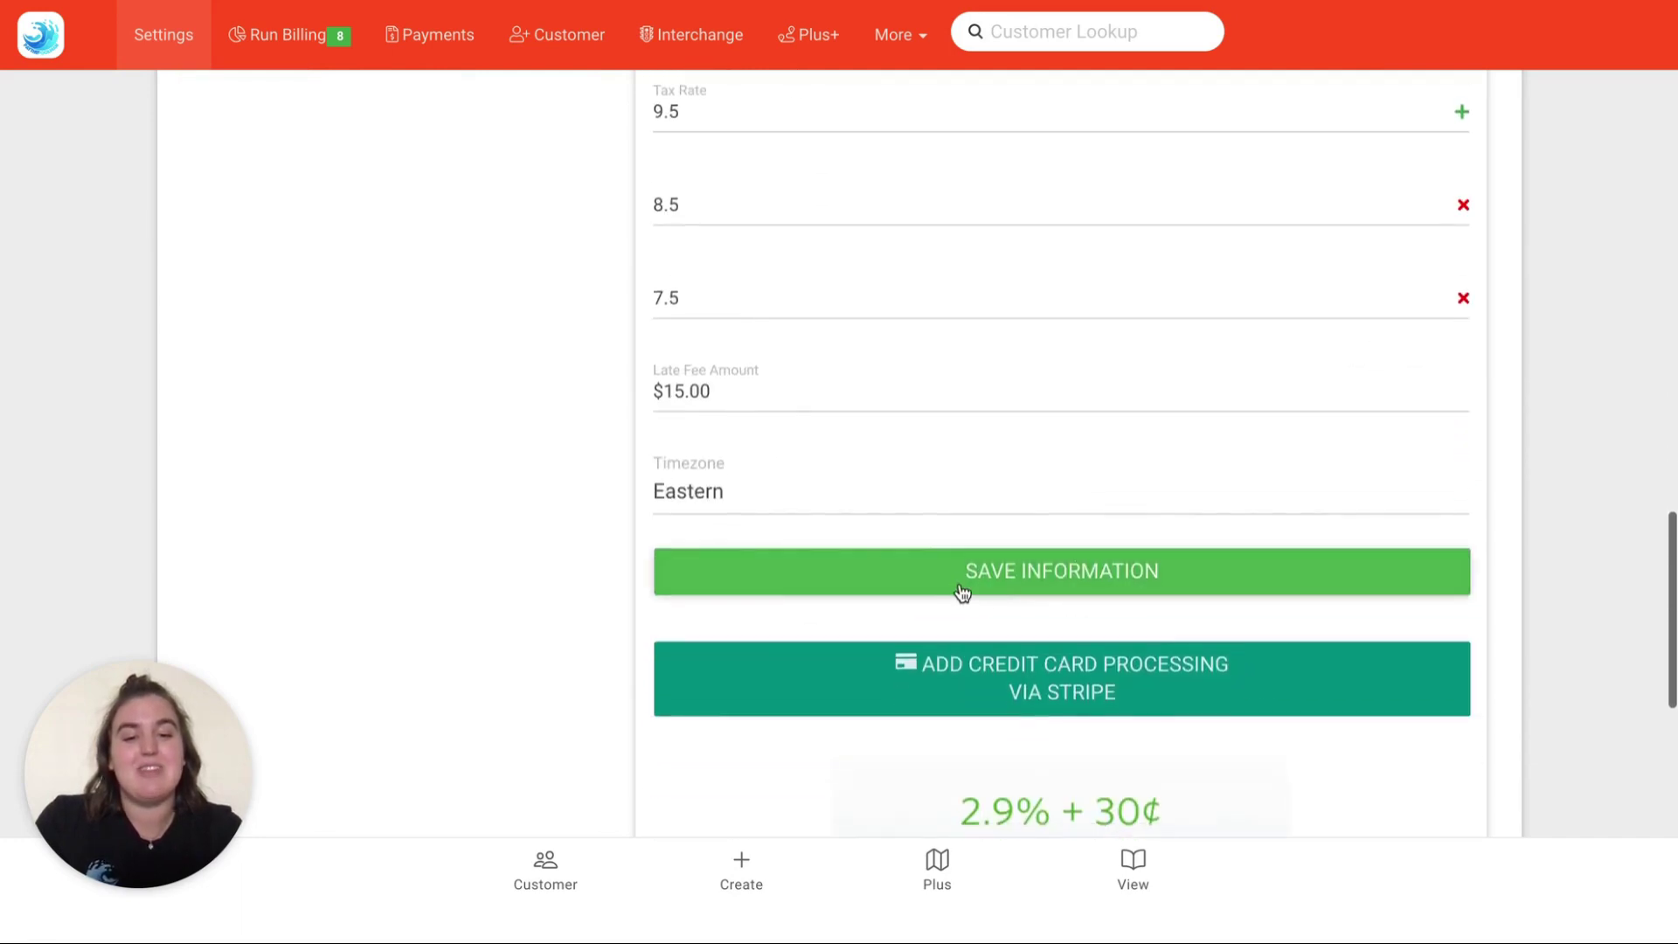
pyautogui.scroll(15, 1552, 610)
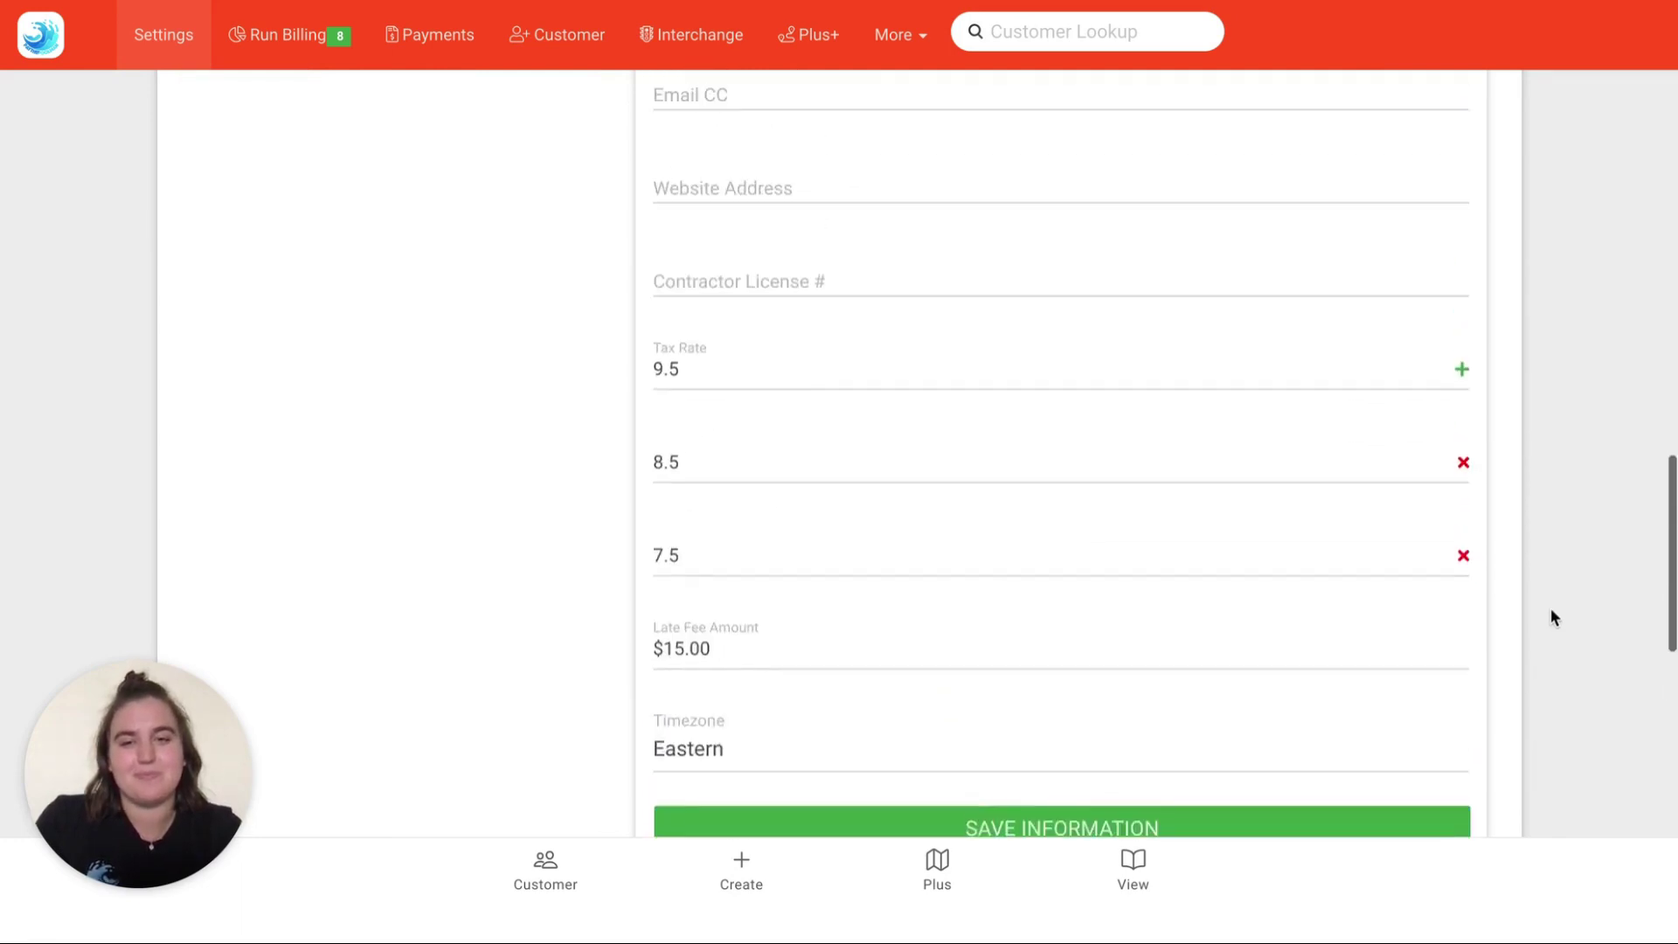
pyautogui.scroll(13, 1552, 617)
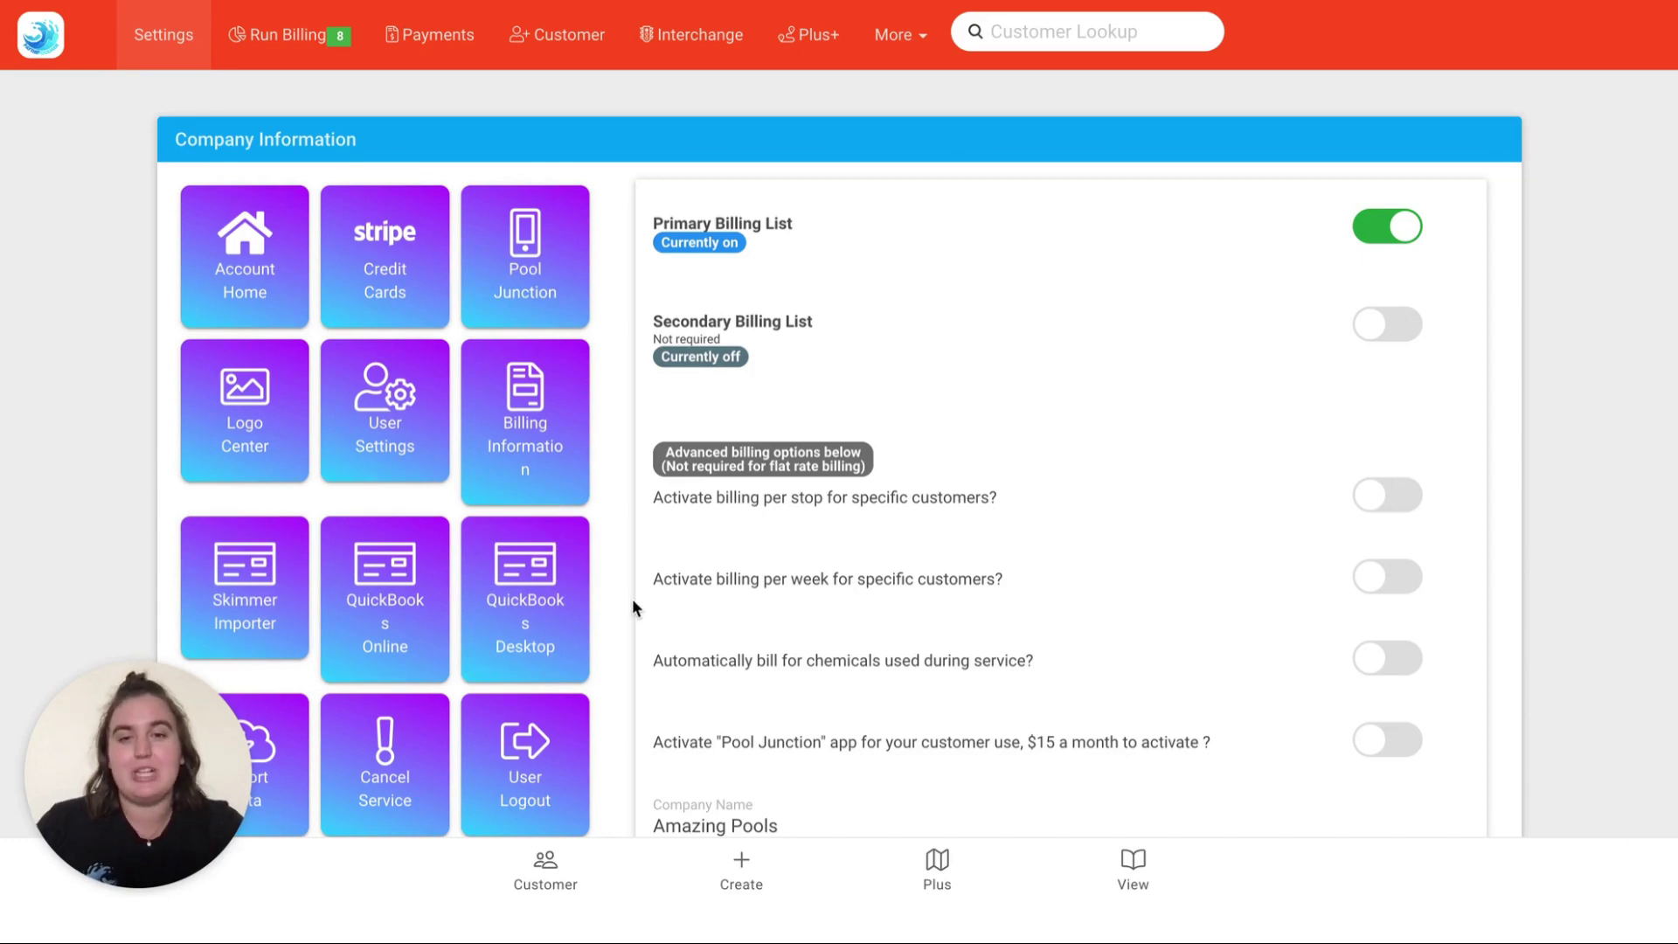
# - Open the Skimmer Importer, choose the CSV file Customer Importer 1 and start the import
pyautogui.click(547, 617)
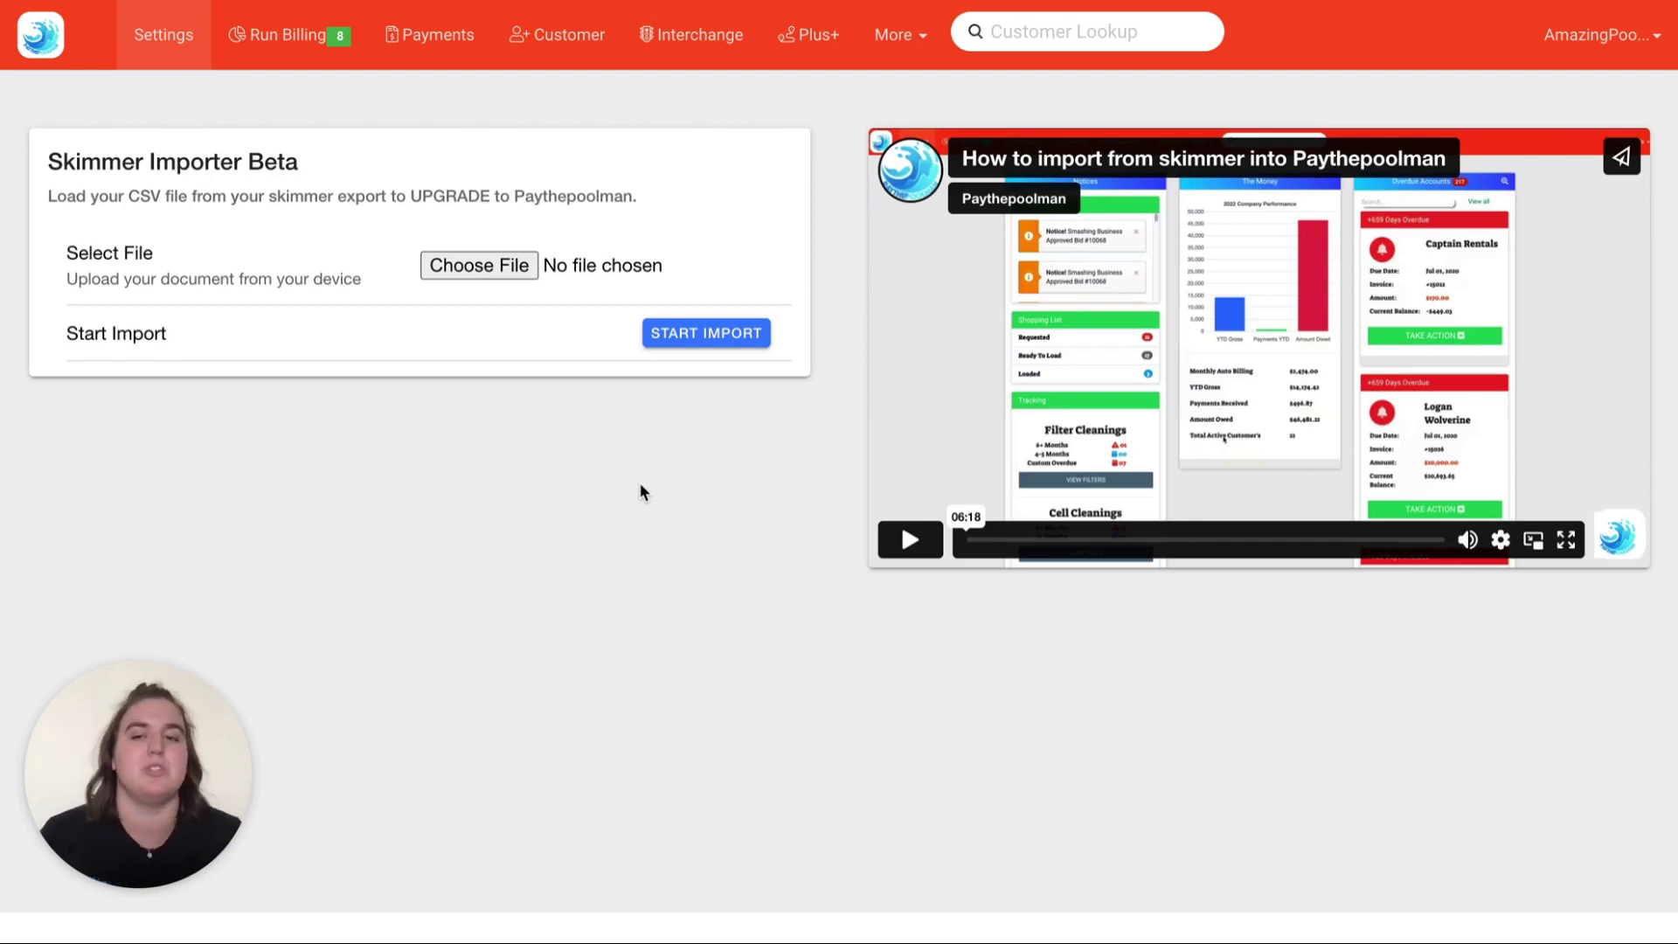
pyautogui.click(479, 266)
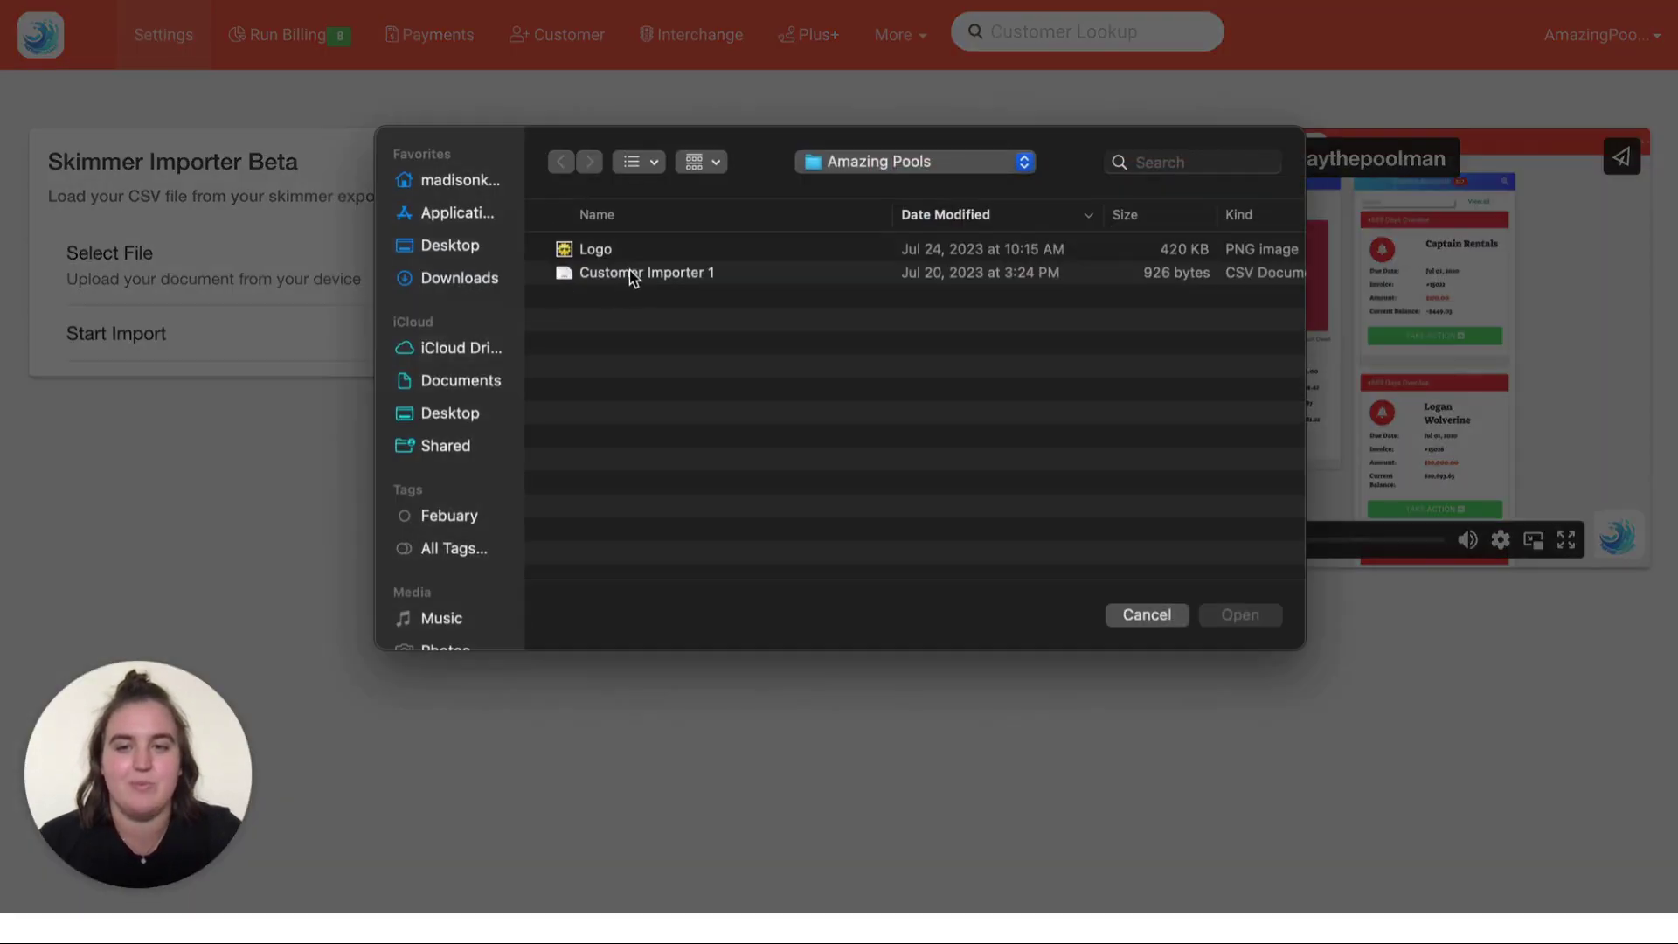
pyautogui.click(634, 275)
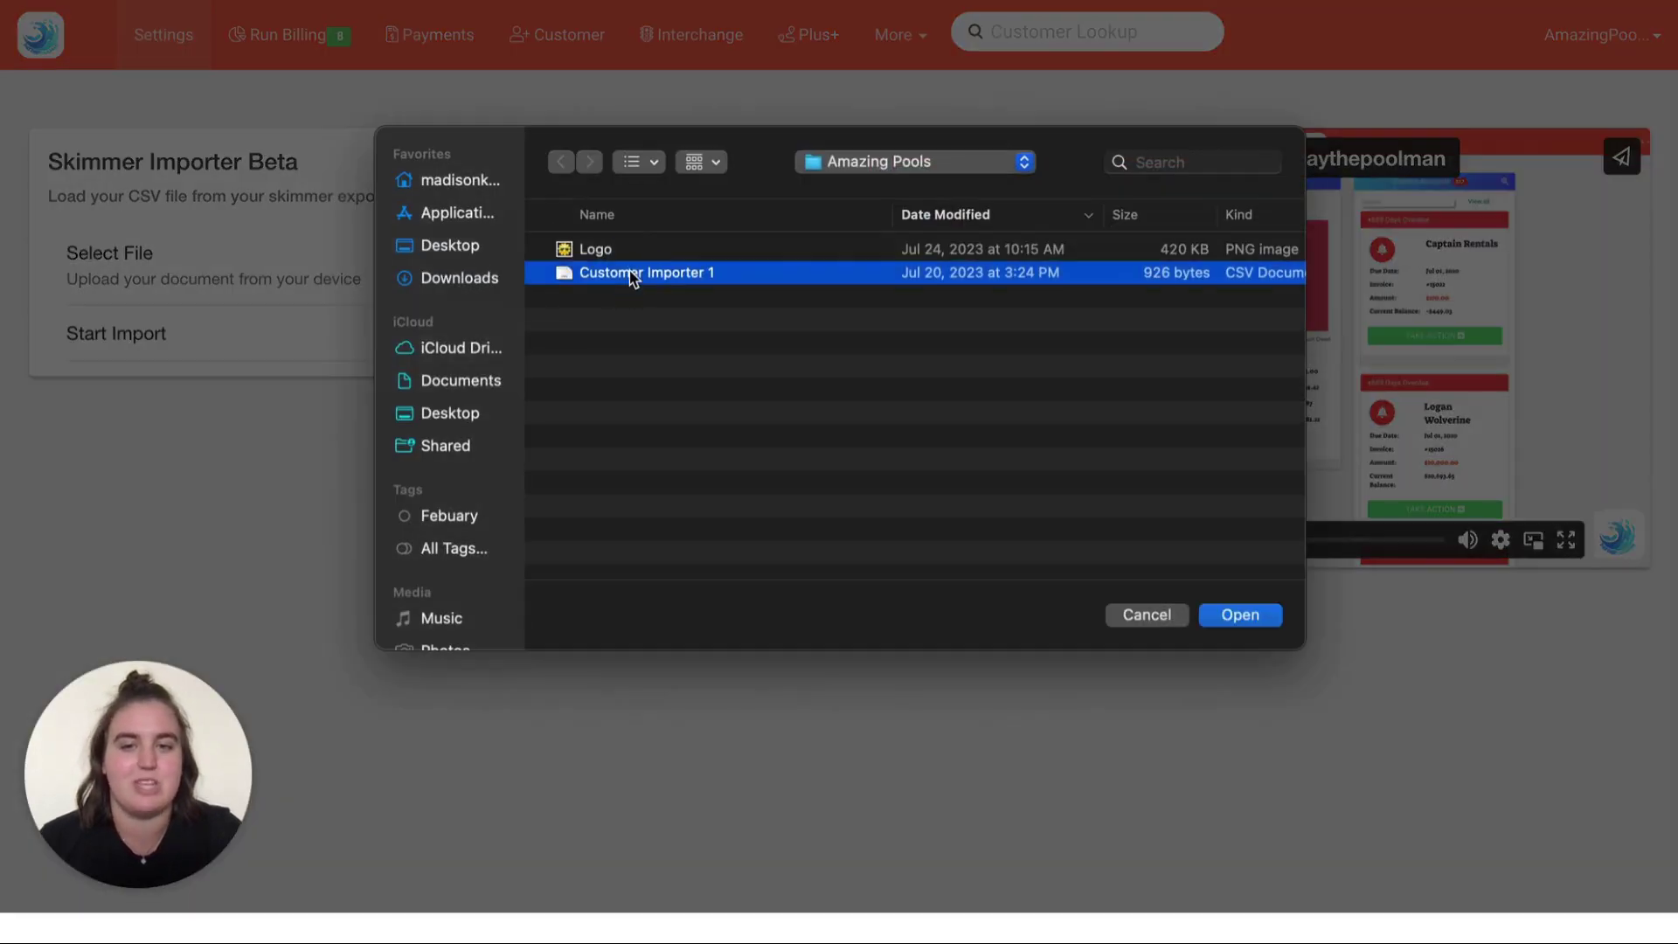
pyautogui.click(1240, 615)
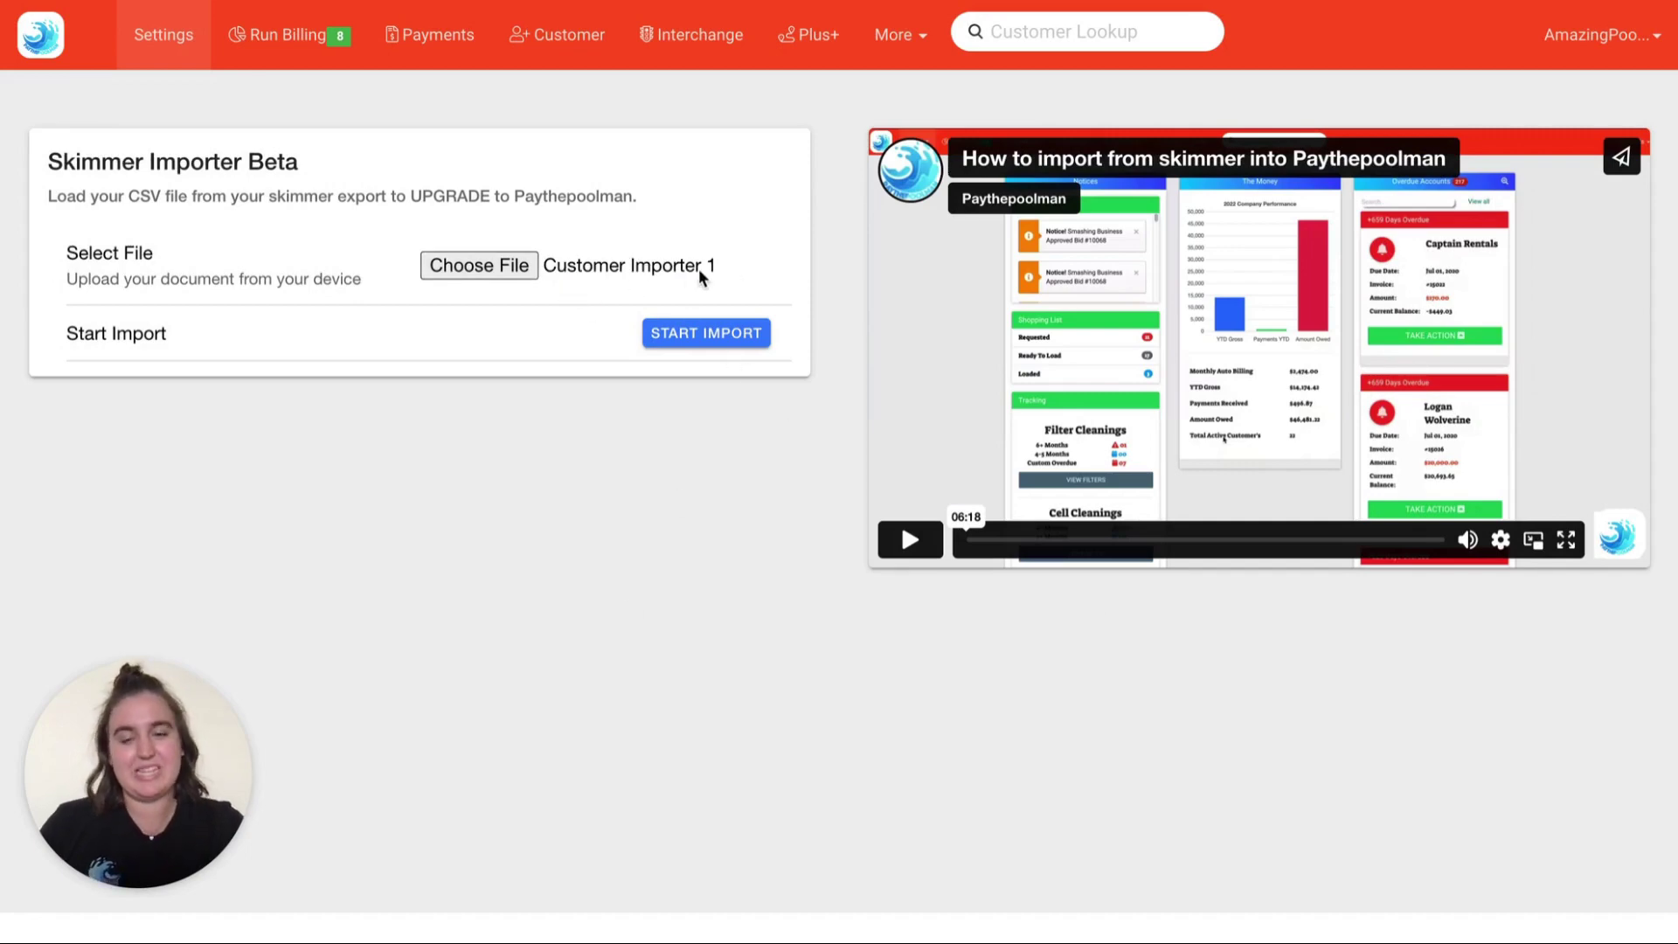
pyautogui.click(742, 335)
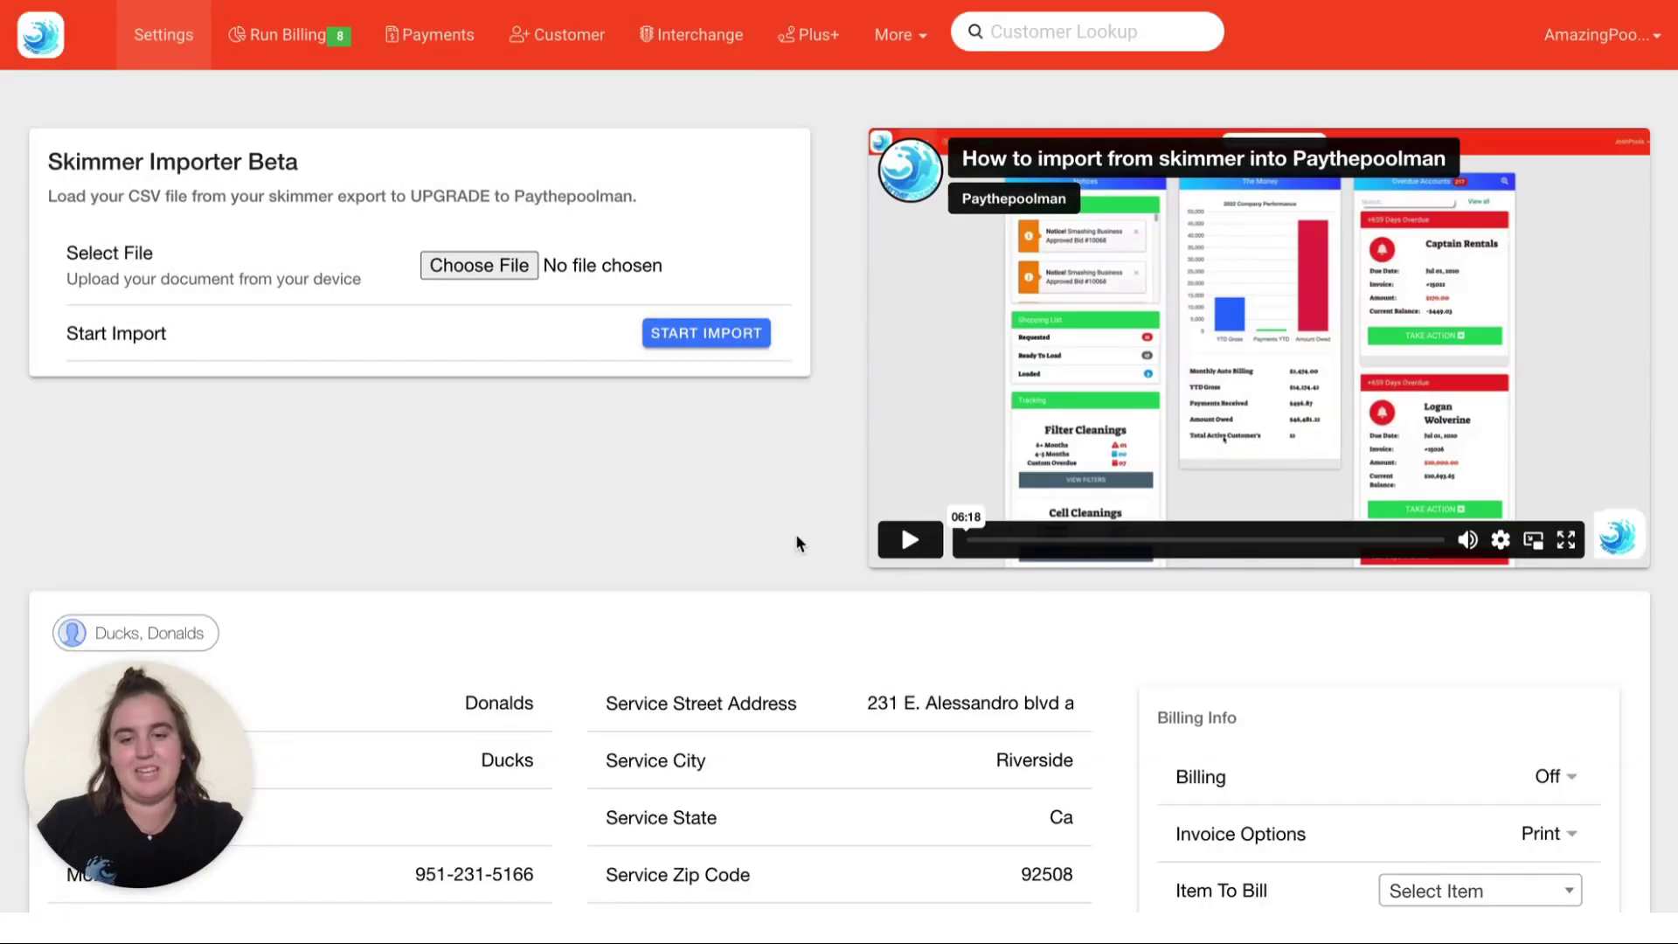
# - Examine the contact, address and billing details of the customer records loaded from the CSV file
pyautogui.scroll(-4, 796, 533)
pyautogui.scroll(-3, 589, 523)
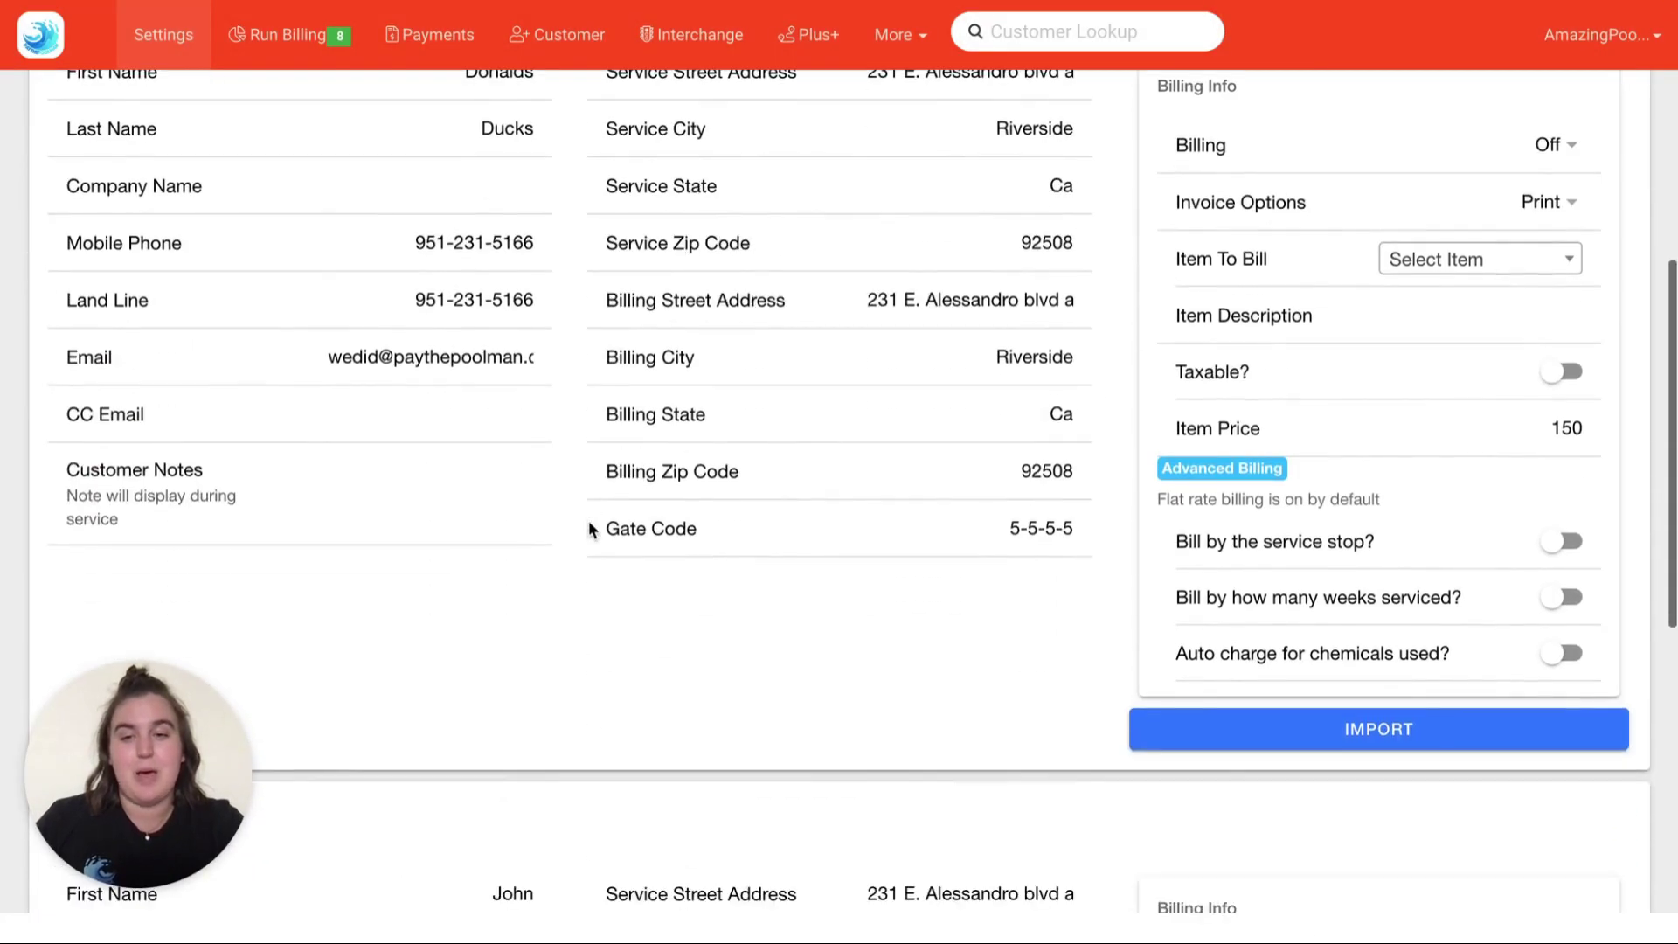
pyautogui.scroll(-1, 1121, 633)
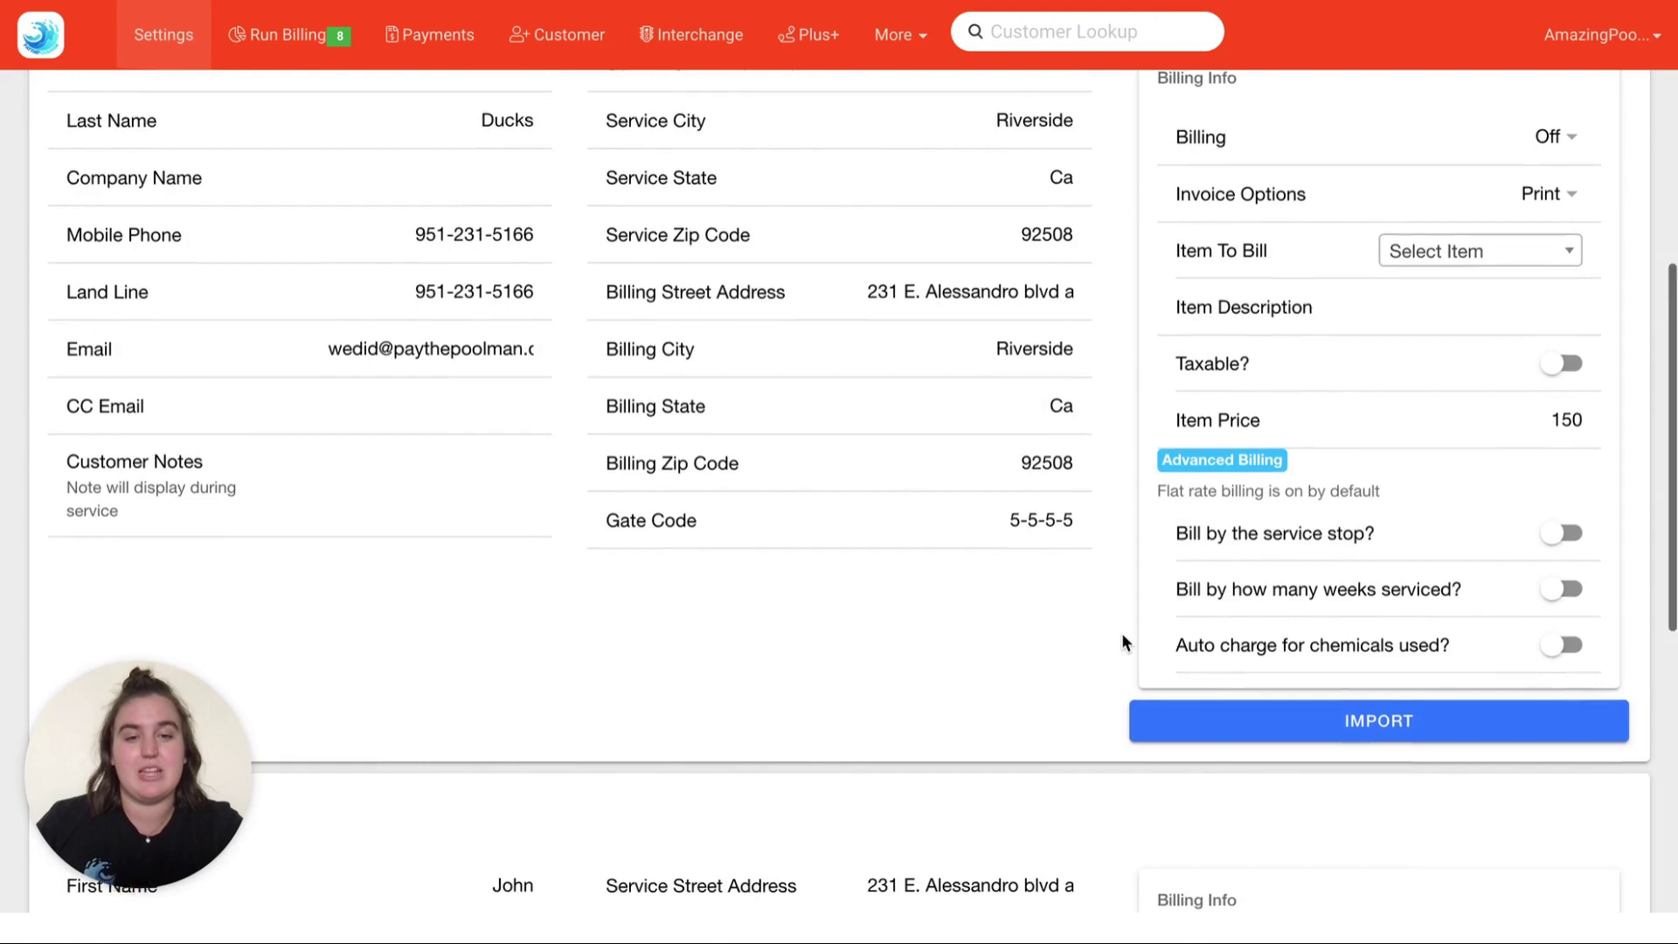
pyautogui.scroll(2, 970, 652)
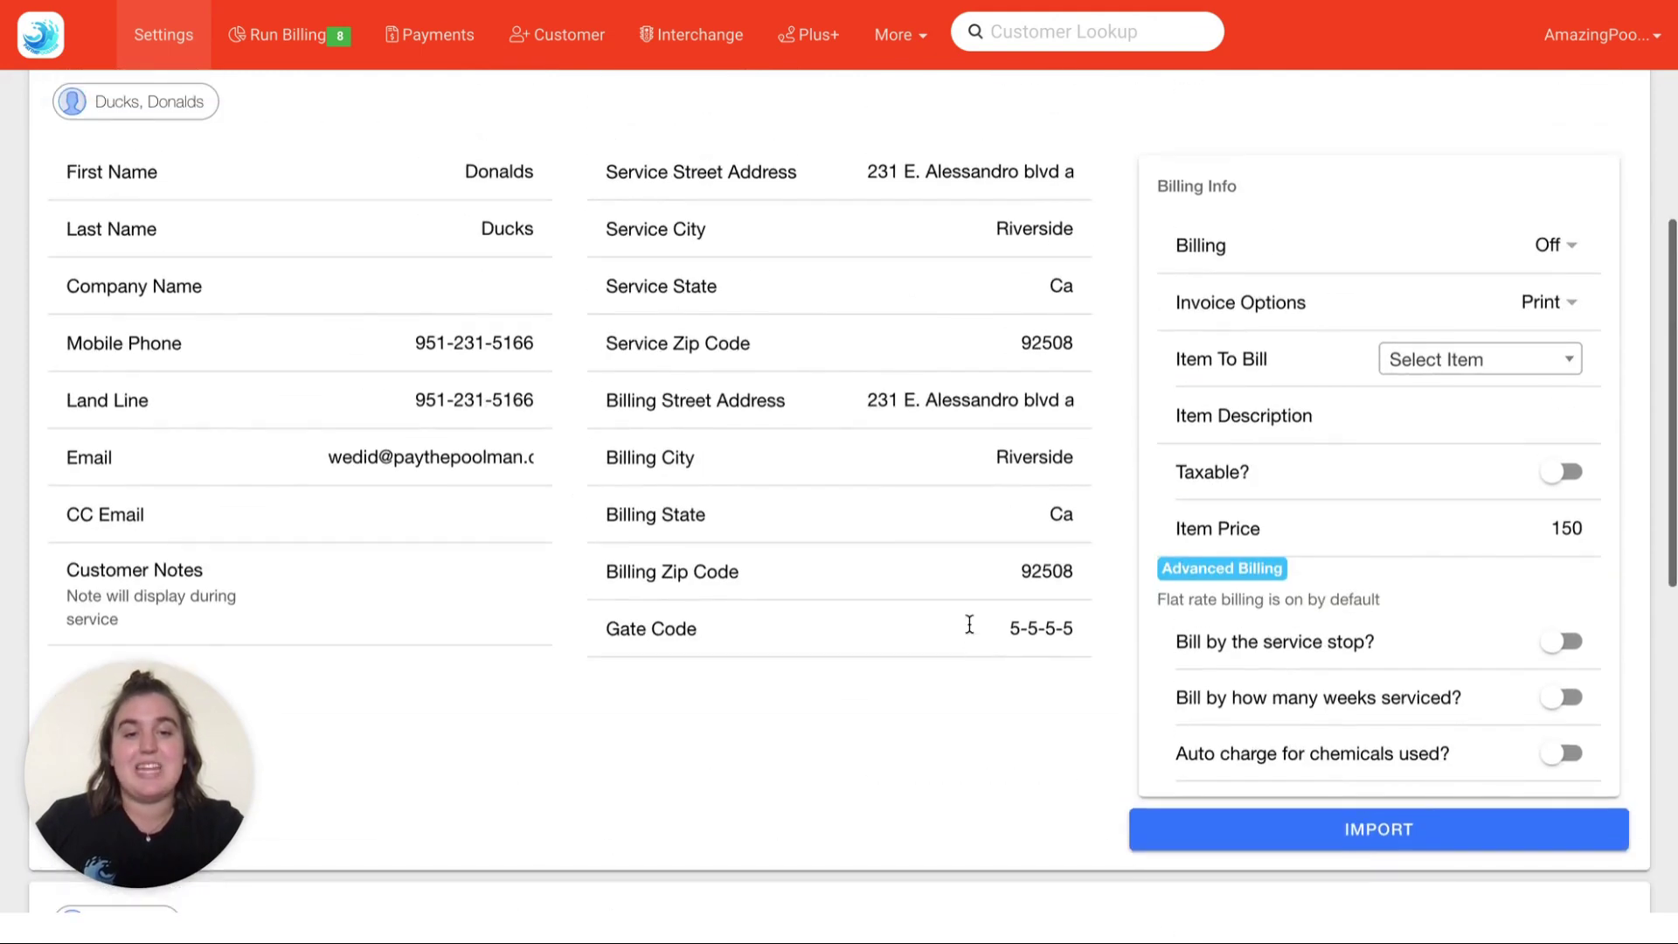
pyautogui.scroll(-7, 787, 746)
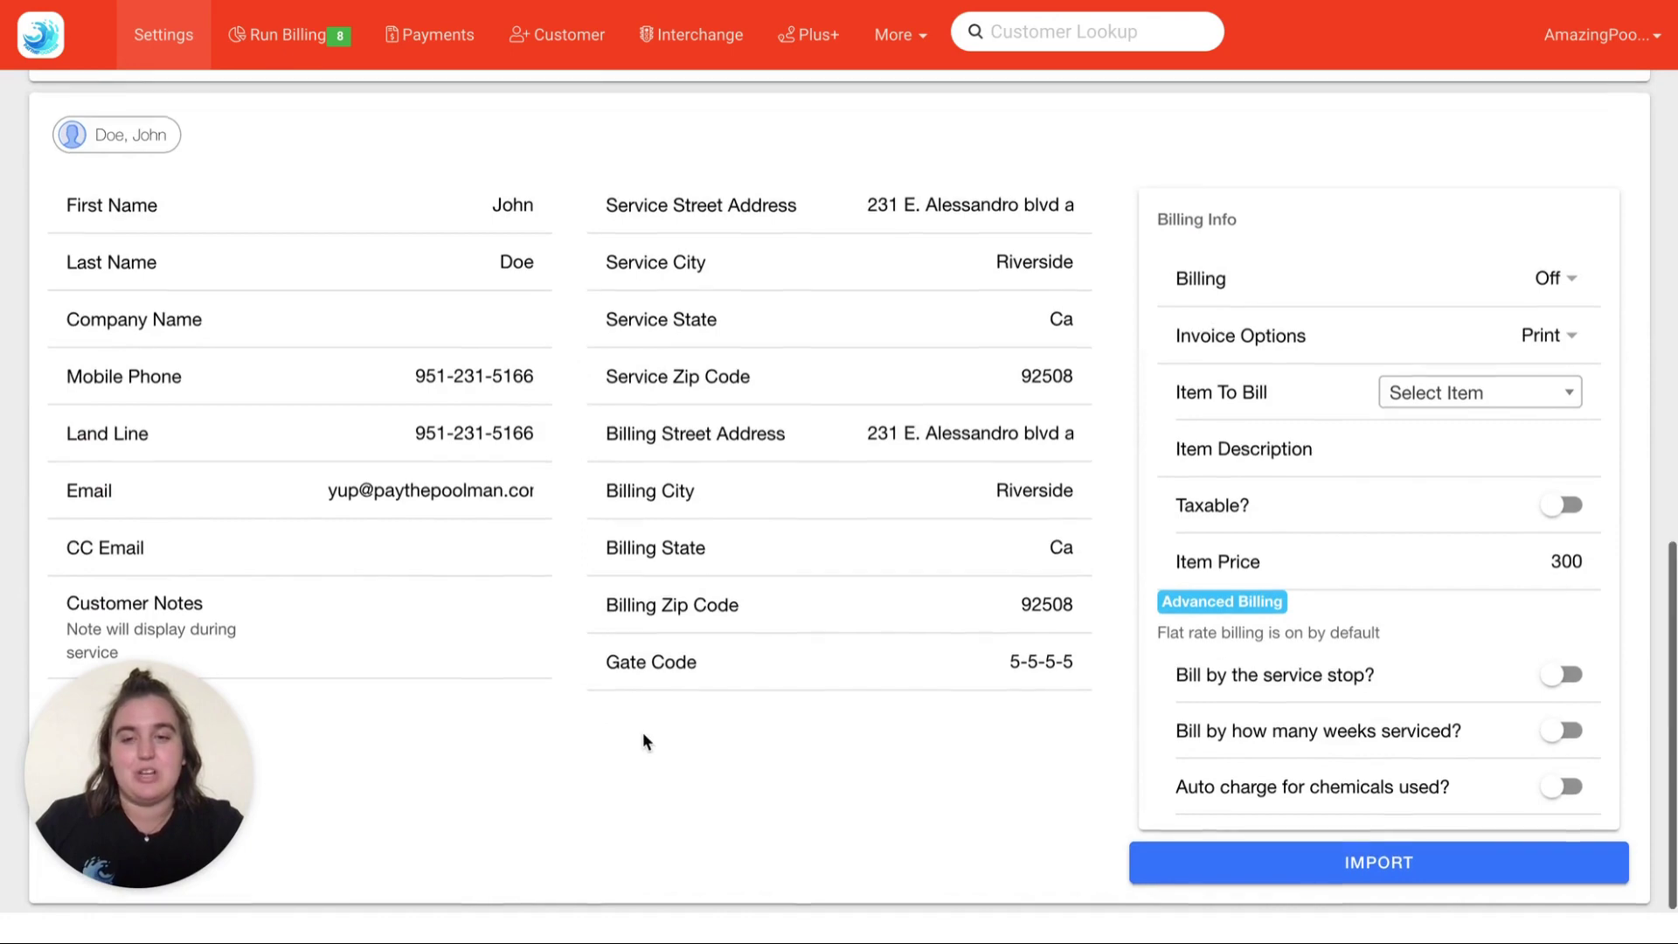
pyautogui.scroll(6, 643, 734)
pyautogui.scroll(3, 642, 732)
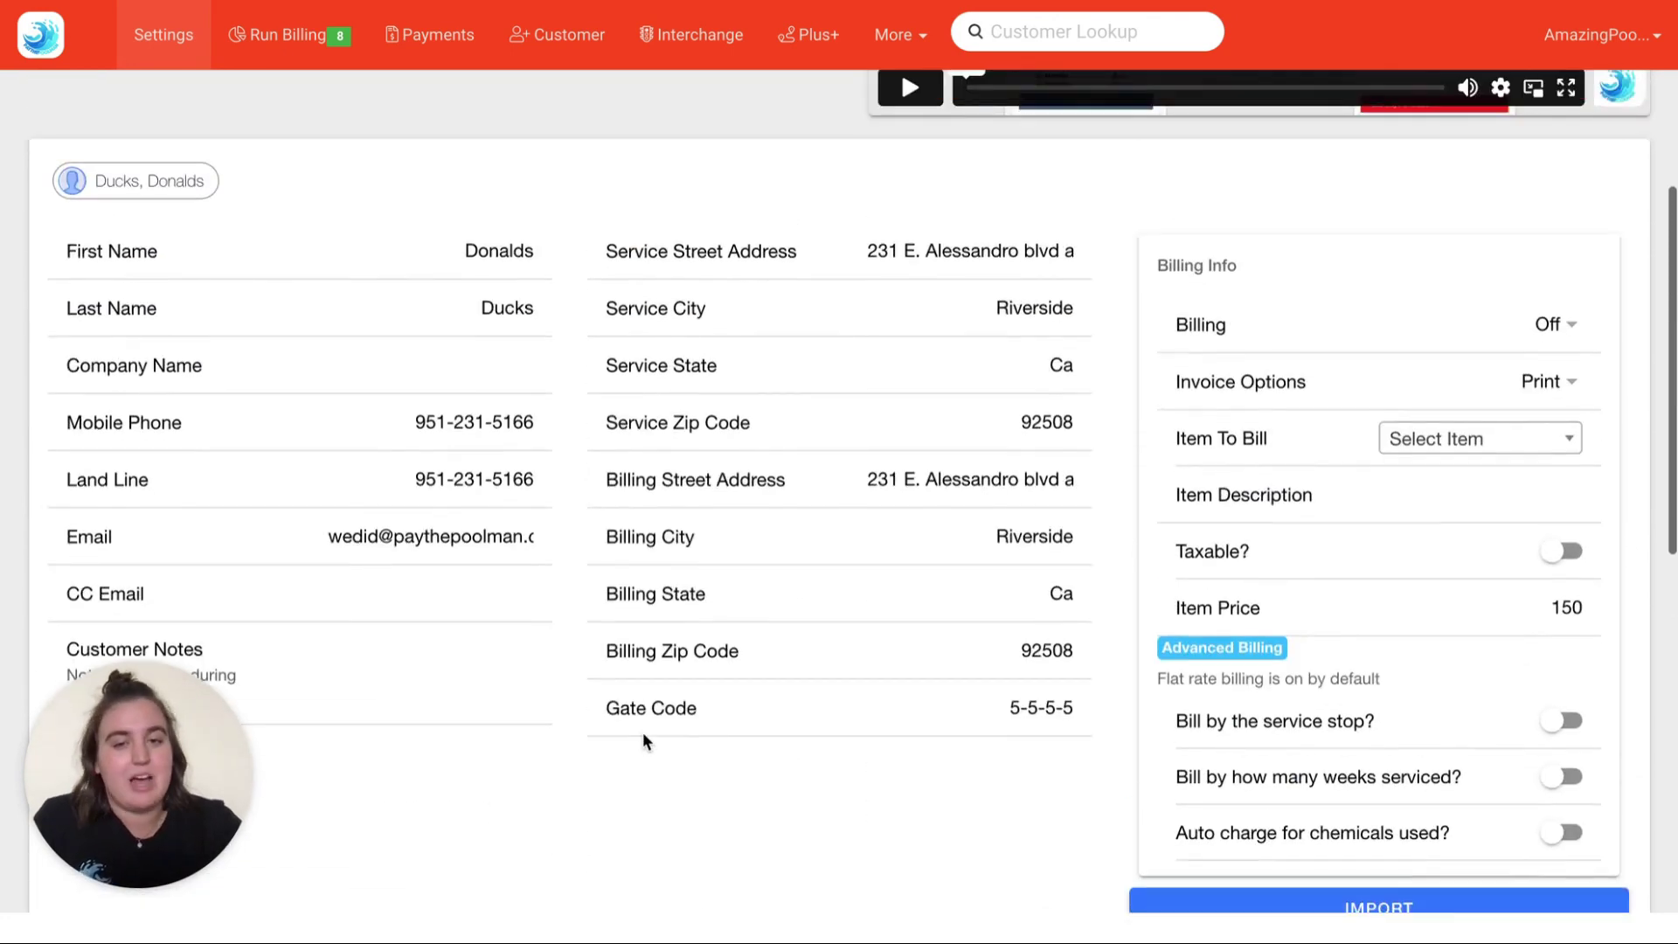
pyautogui.scroll(1, 1049, 498)
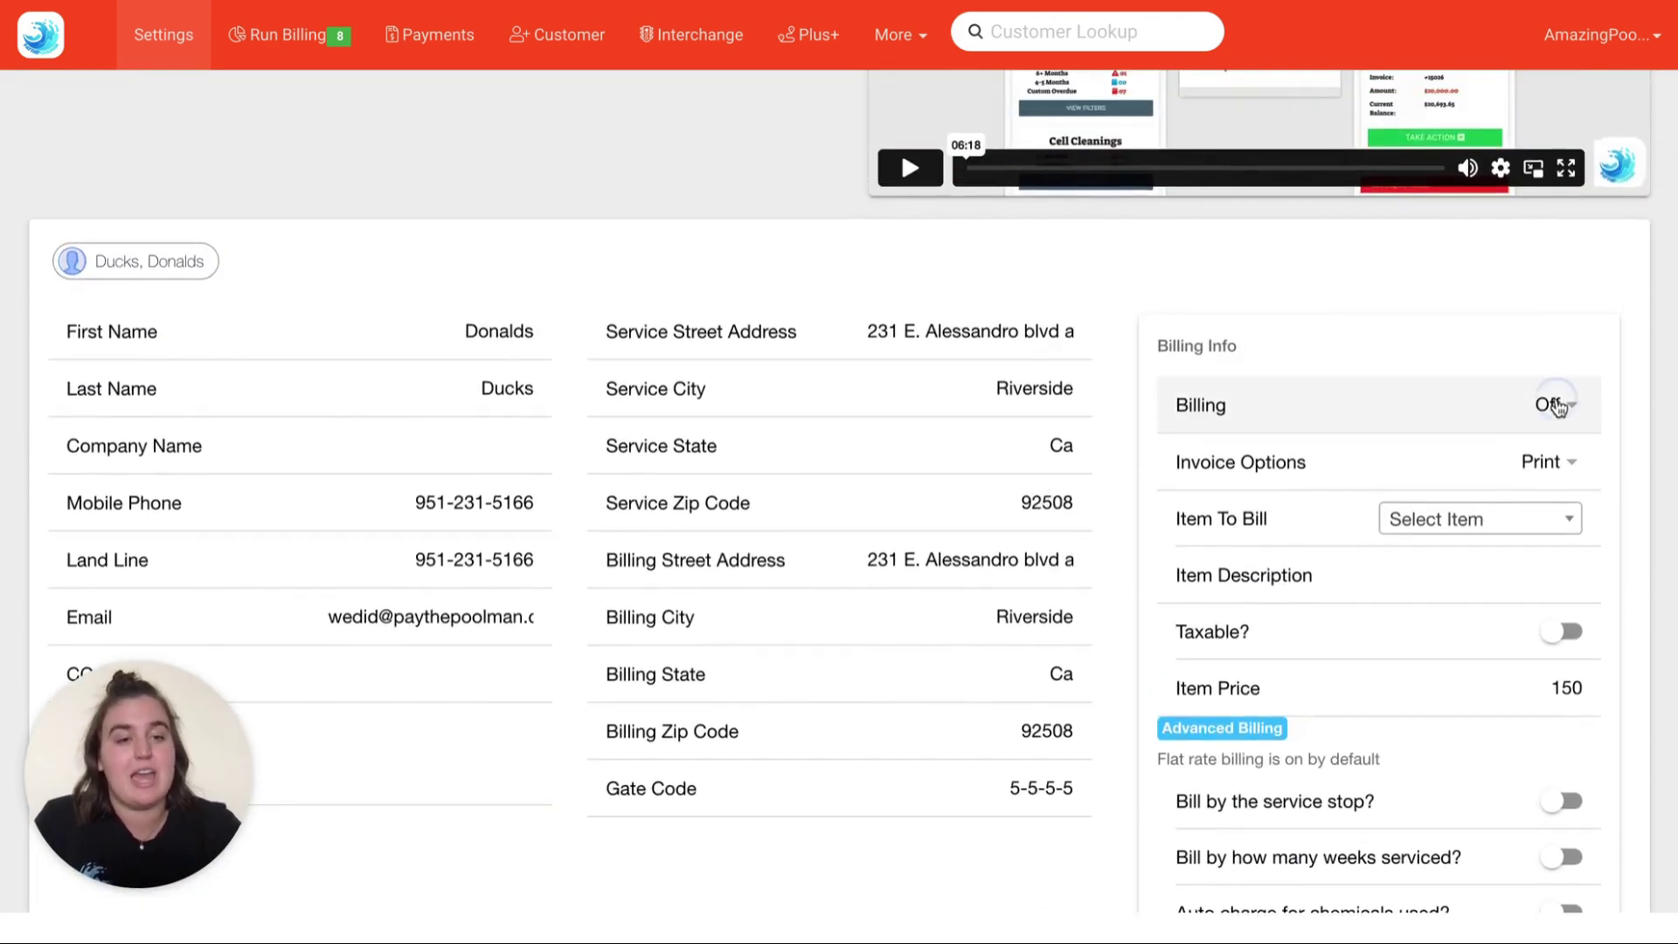
# - Set the first customer's billing to On - Primary List and the invoice option to Email
pyautogui.click(1553, 403)
pyautogui.click(863, 457)
pyautogui.click(942, 574)
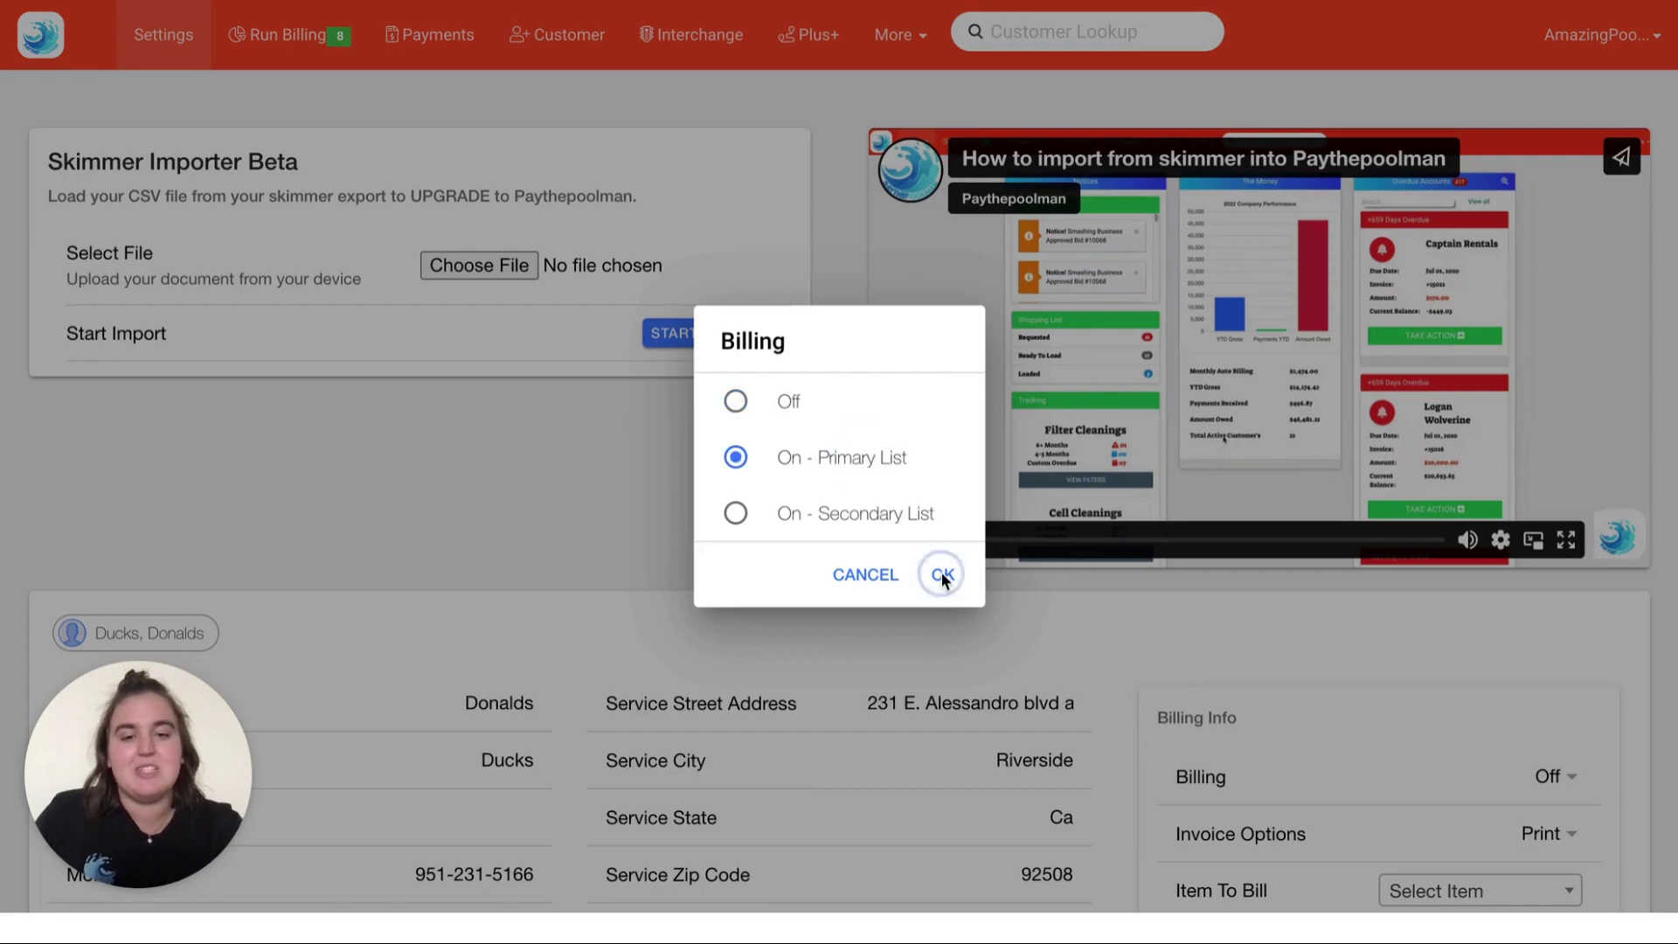
pyautogui.scroll(-3, 1484, 629)
pyautogui.click(1570, 553)
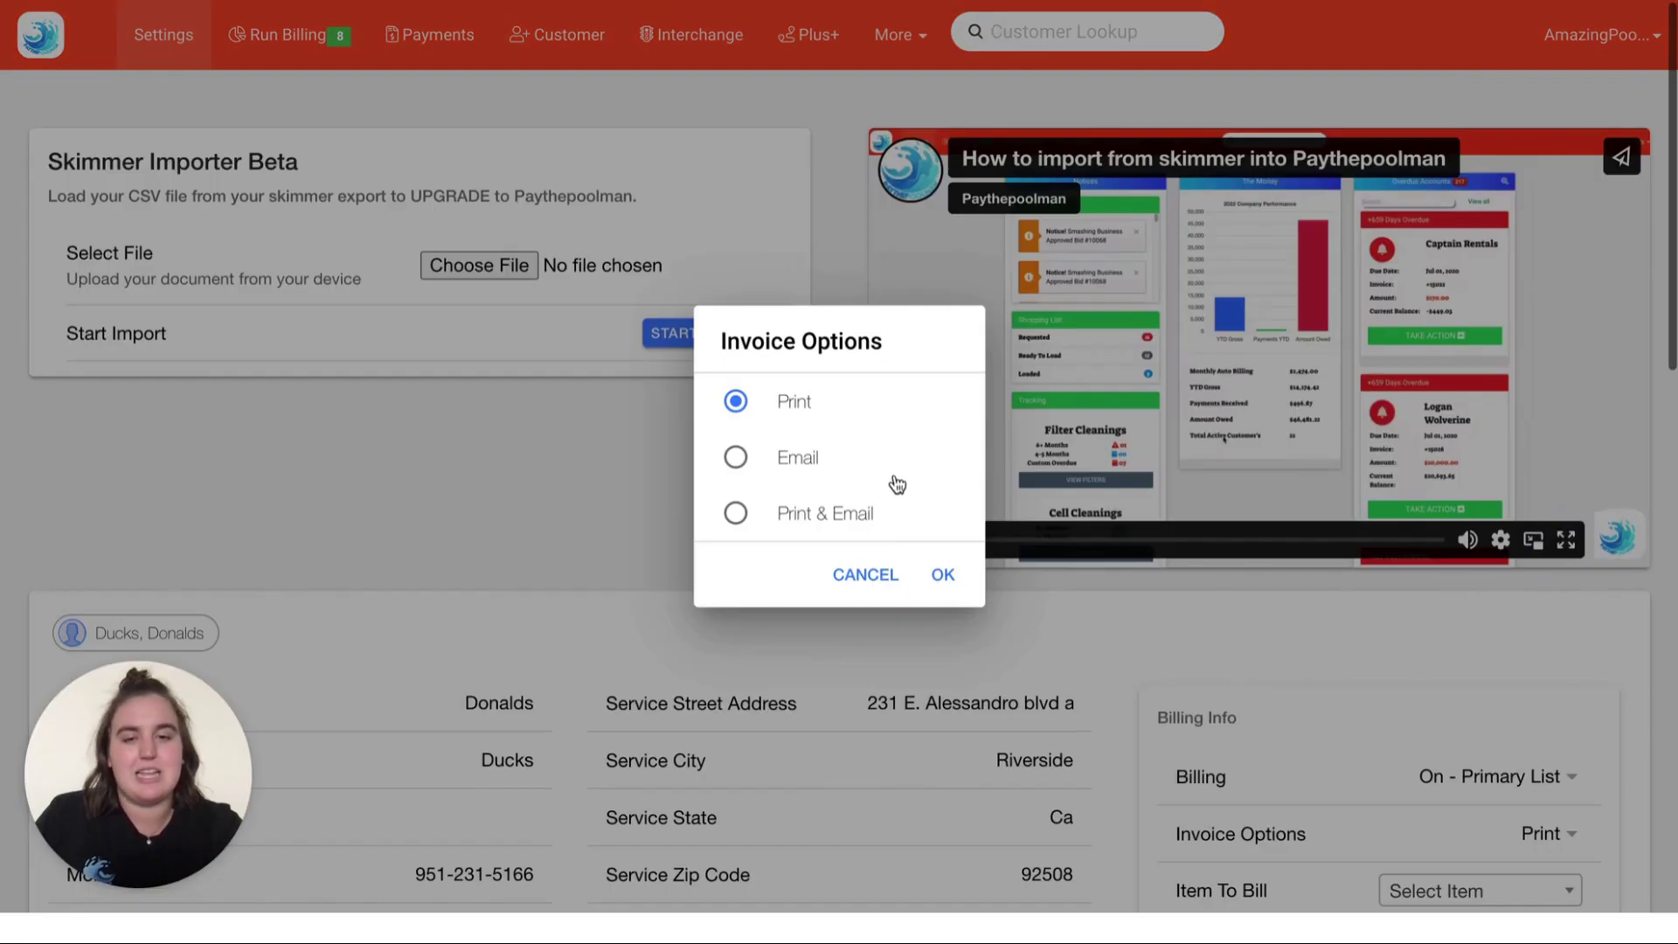
pyautogui.click(809, 464)
pyautogui.click(945, 575)
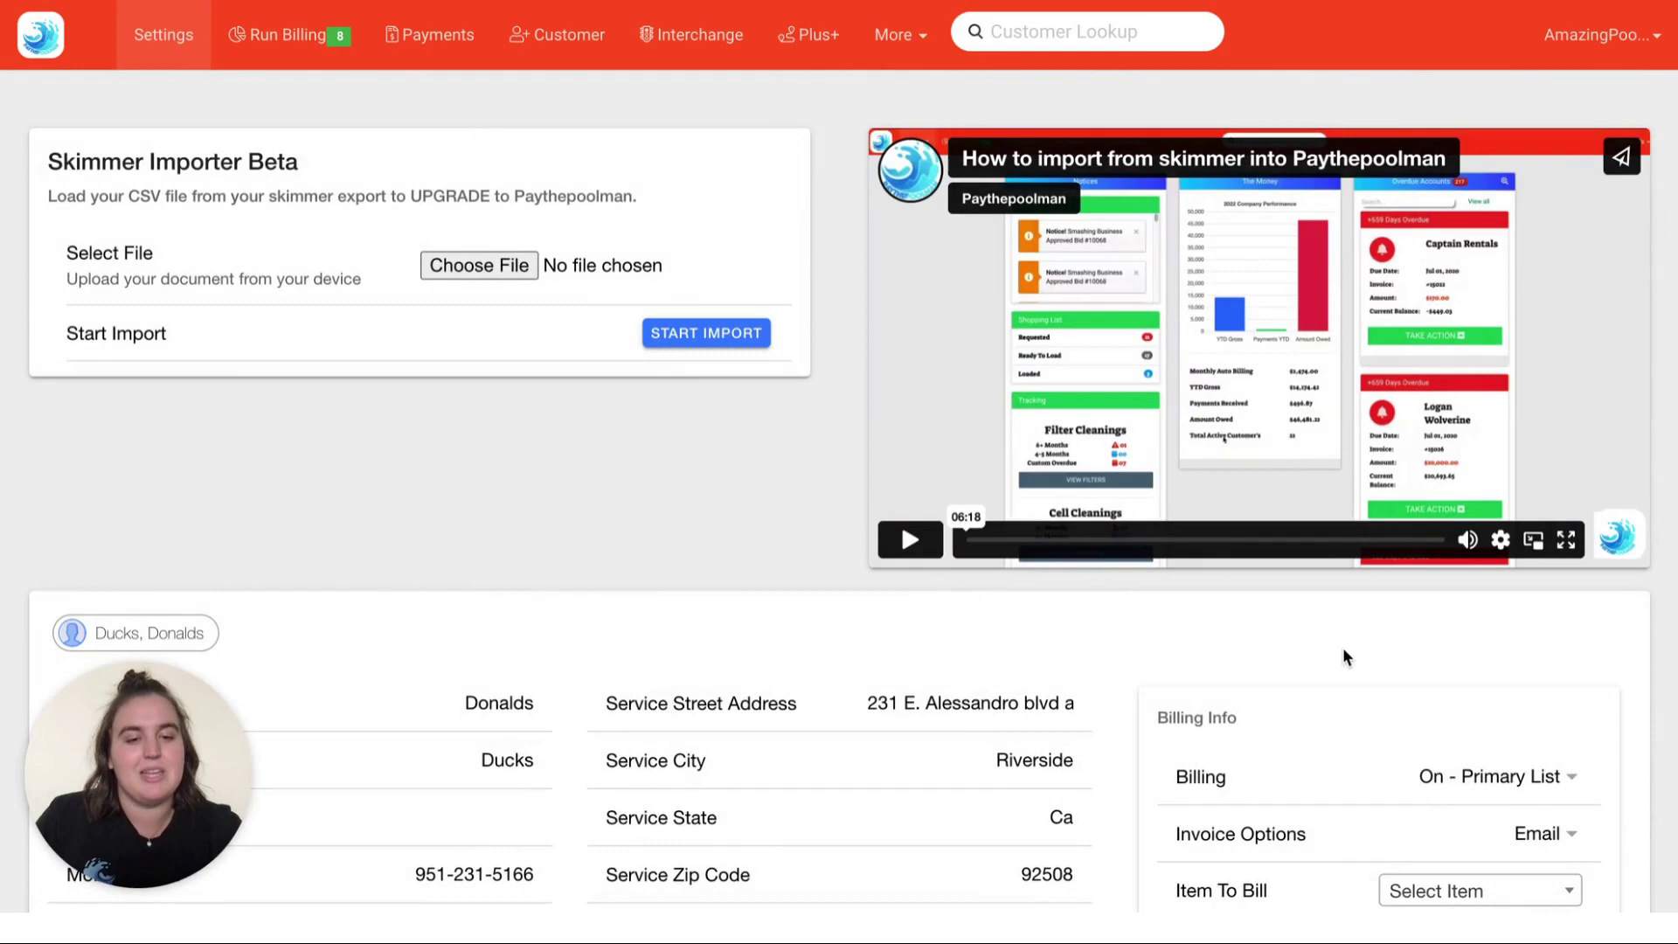
# - Choose Pool Service as the first customer's item to bill, with the taxable option switched off
pyautogui.scroll(-5, 1343, 647)
pyautogui.click(1455, 429)
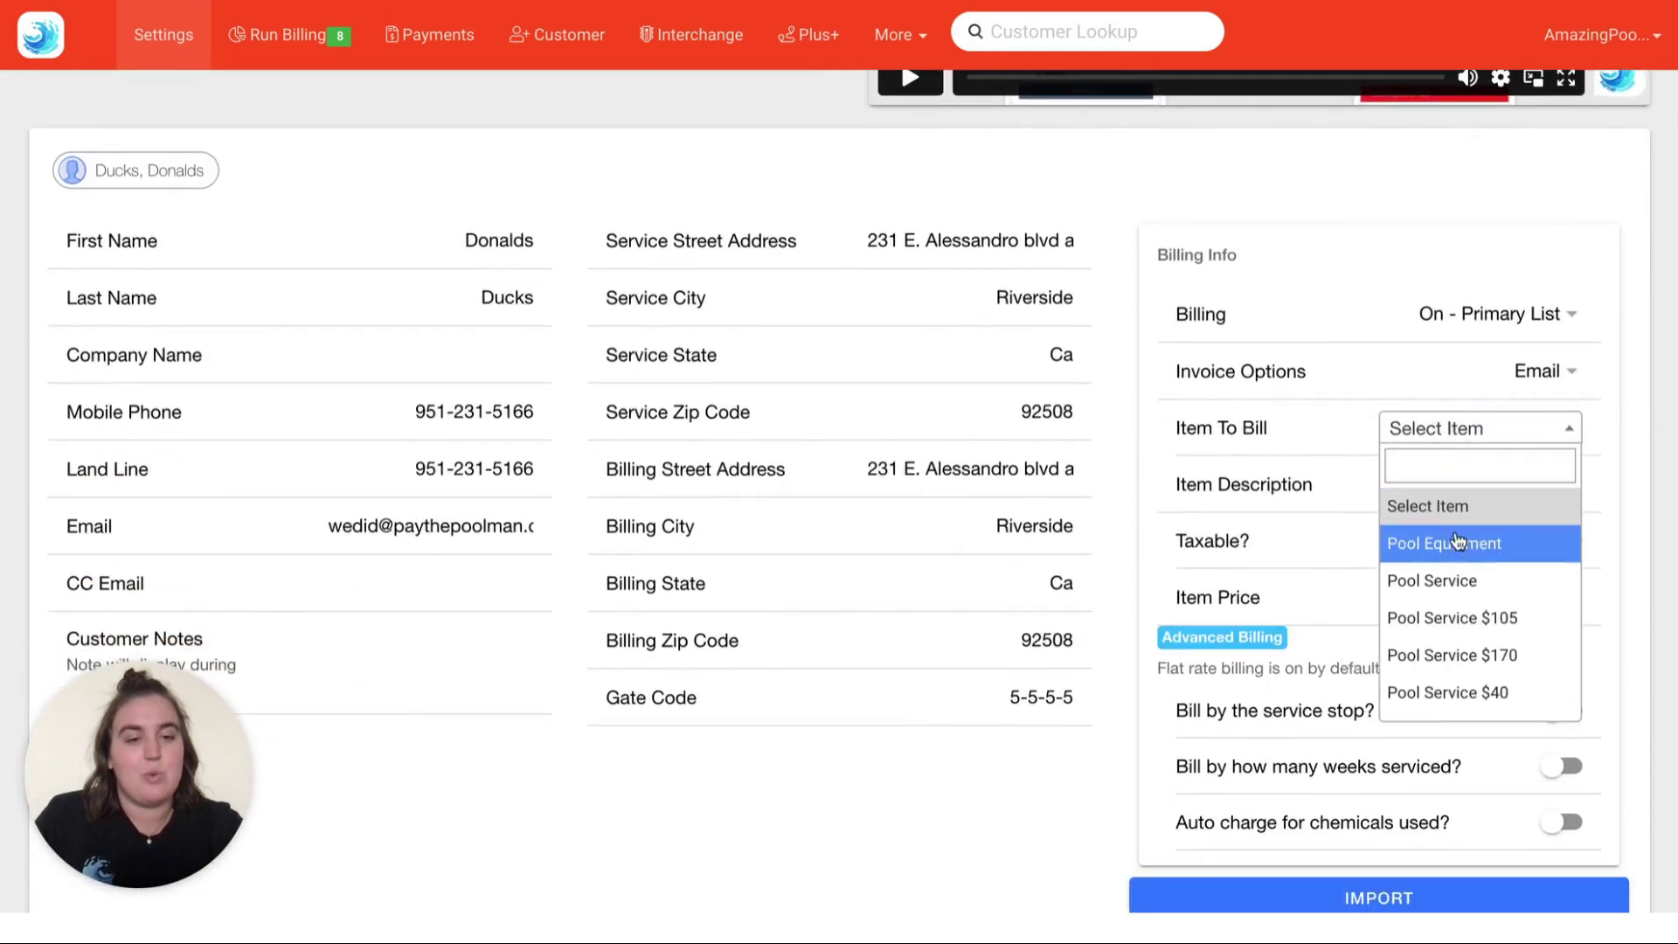
pyautogui.click(1446, 580)
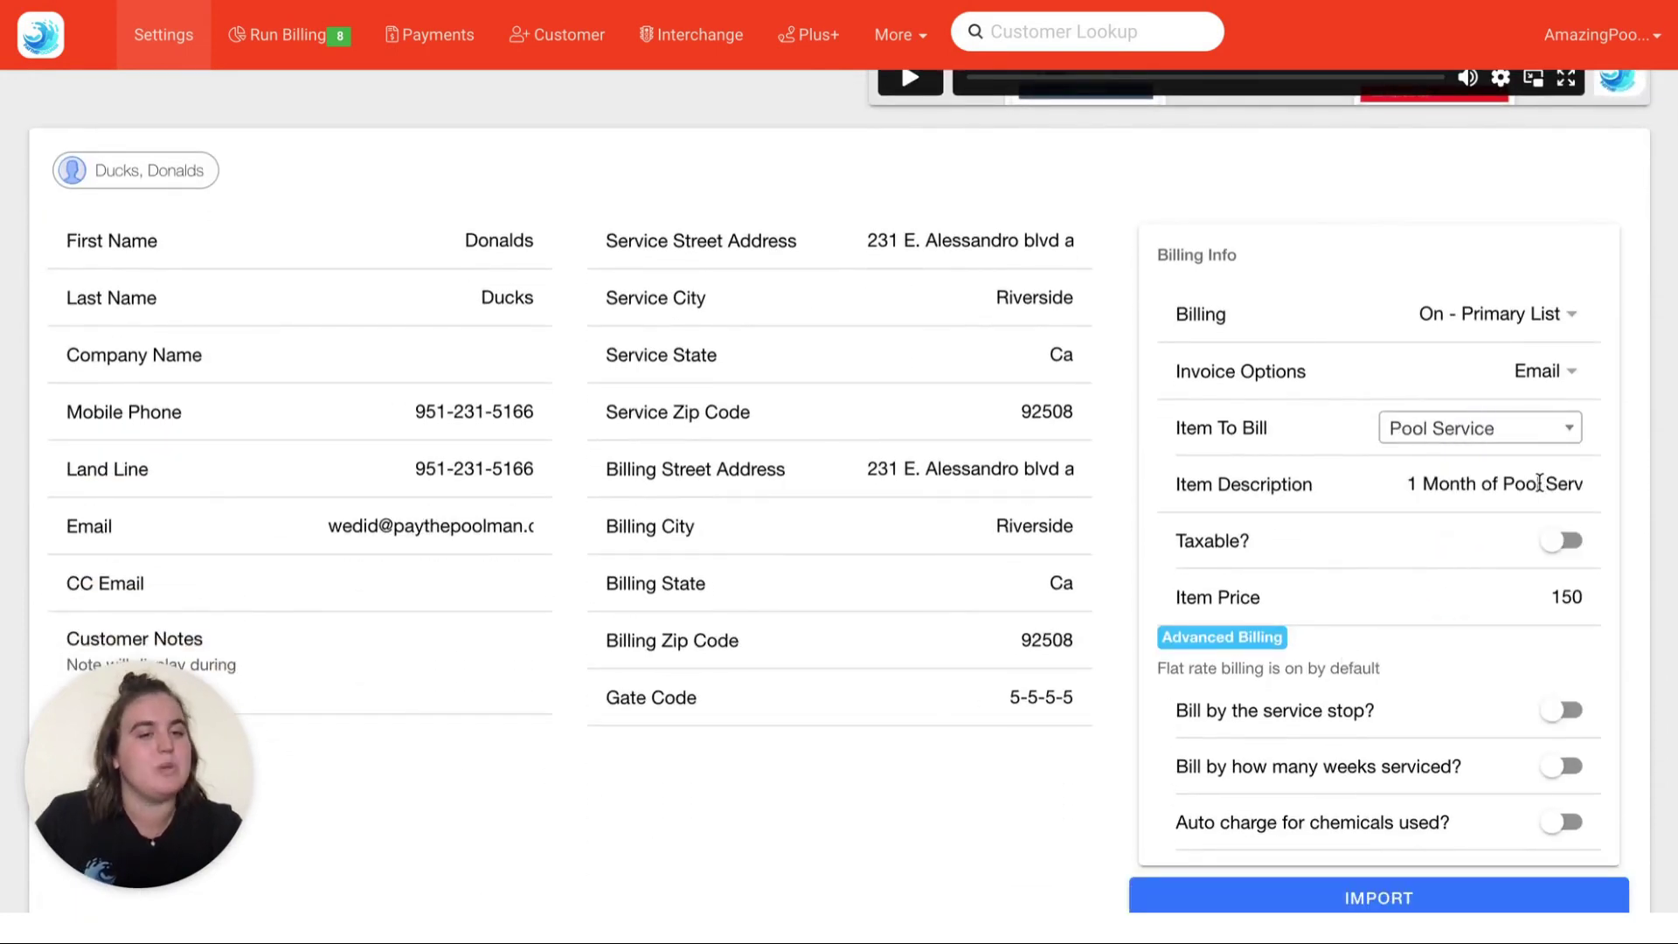
pyautogui.click(1567, 542)
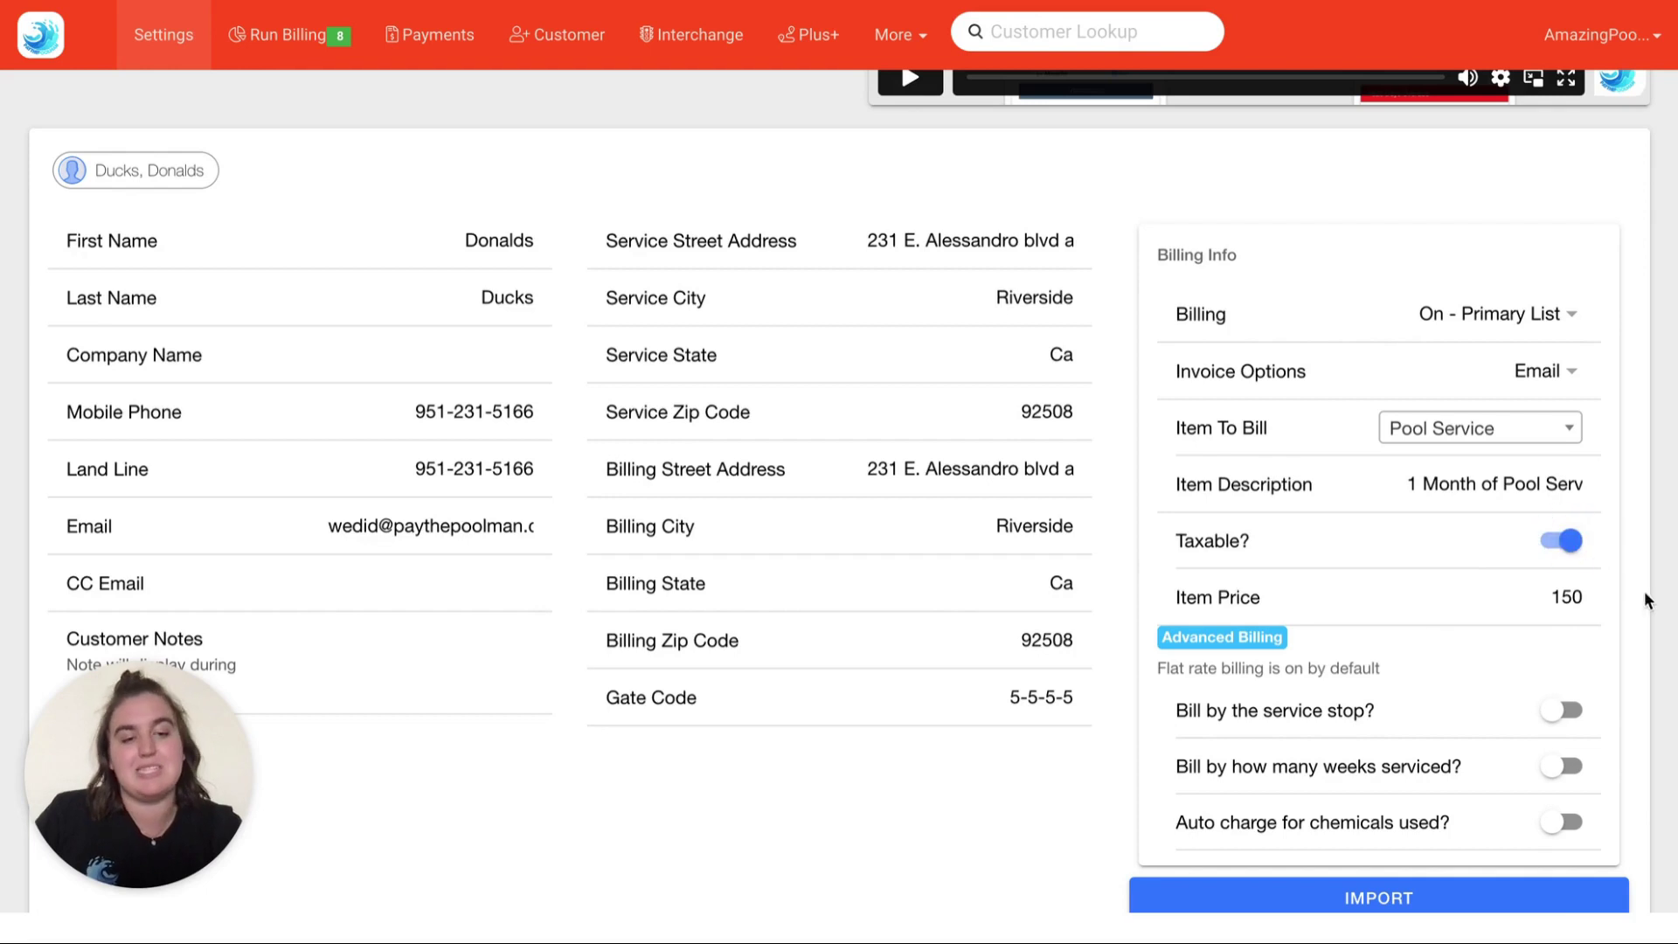
pyautogui.click(1570, 543)
# - Set the first customer's item price to 140
pyautogui.click(1580, 596)
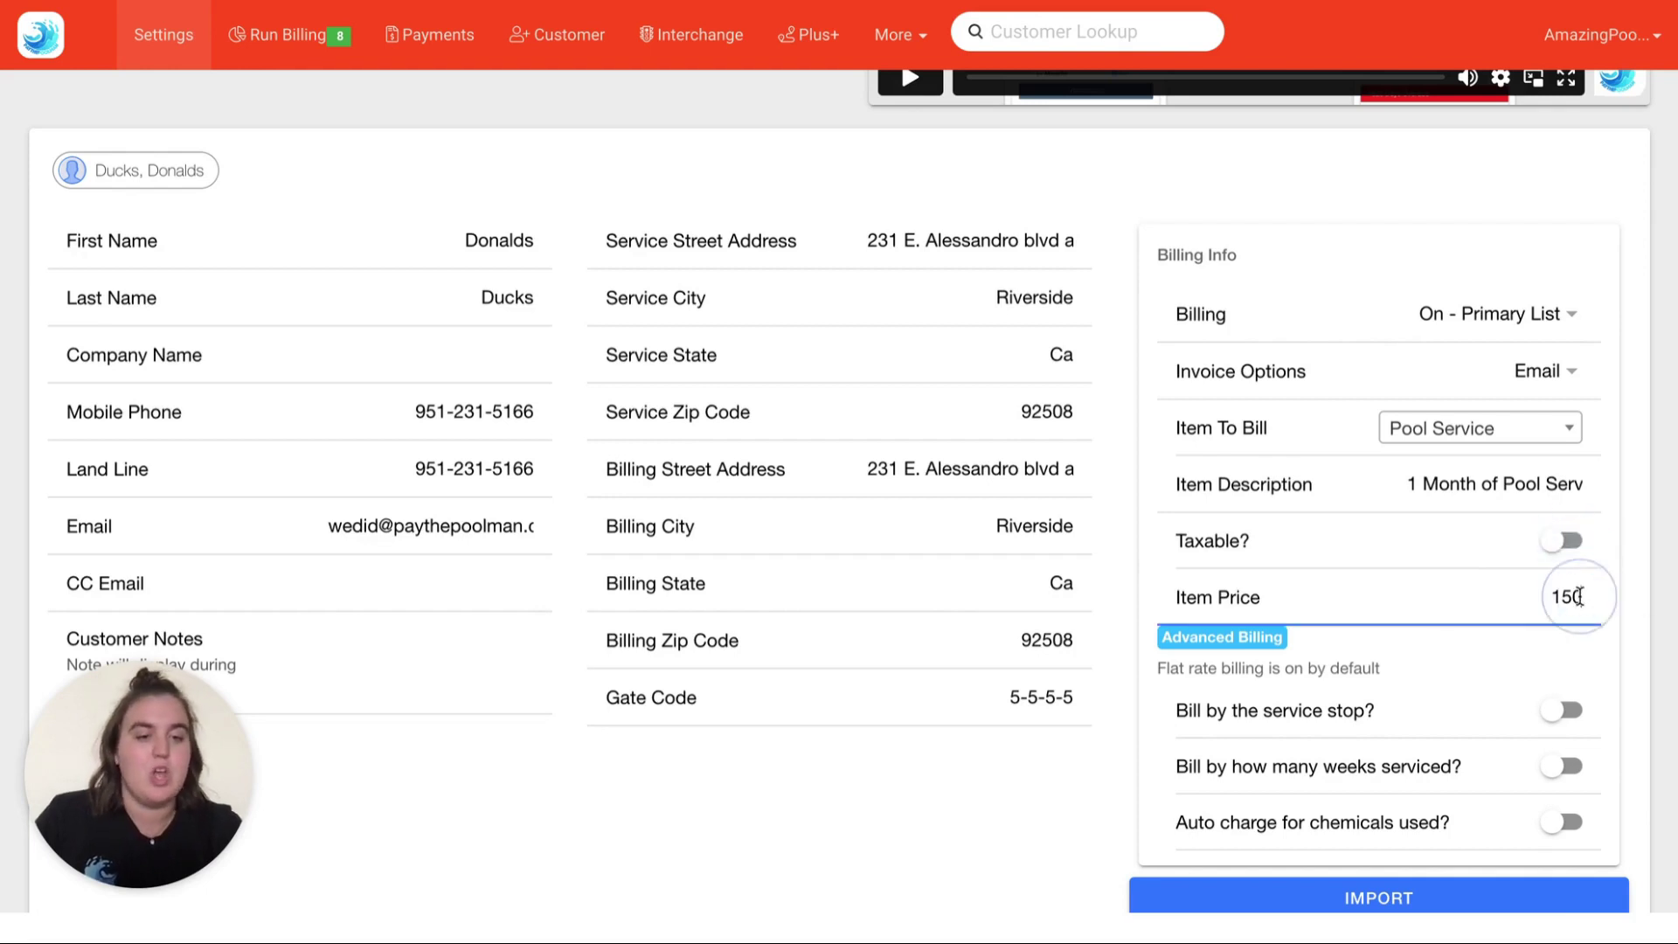
pyautogui.press('BackSpace')
pyautogui.press('BackSpace')
pyautogui.write('40')
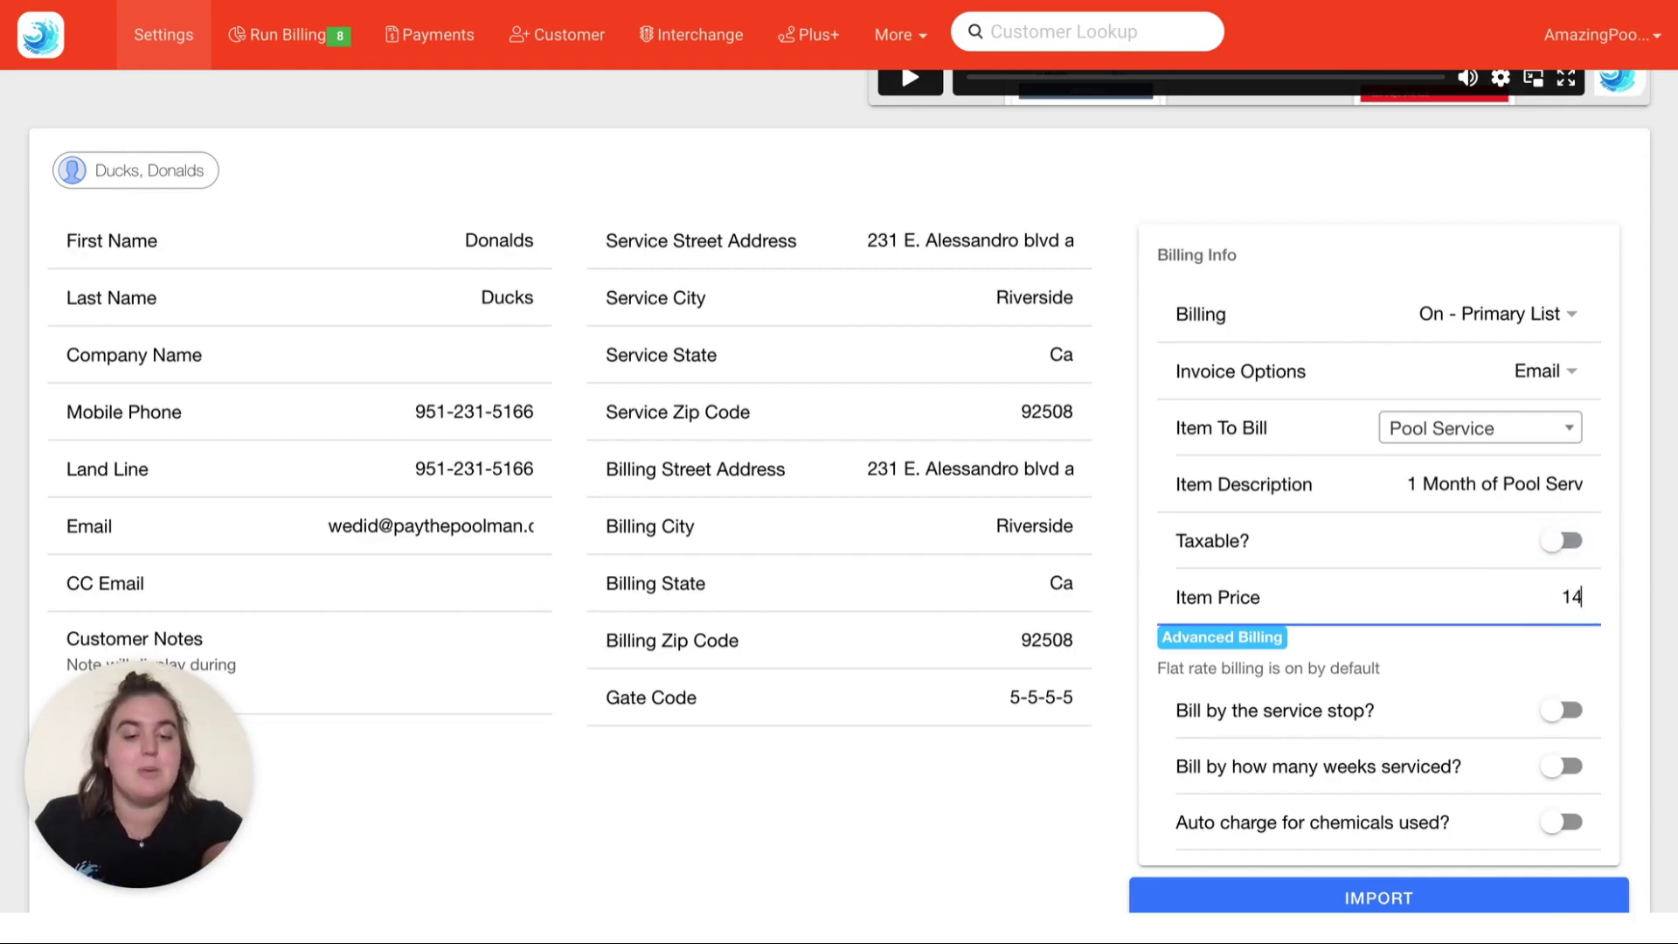
pyautogui.click(1608, 552)
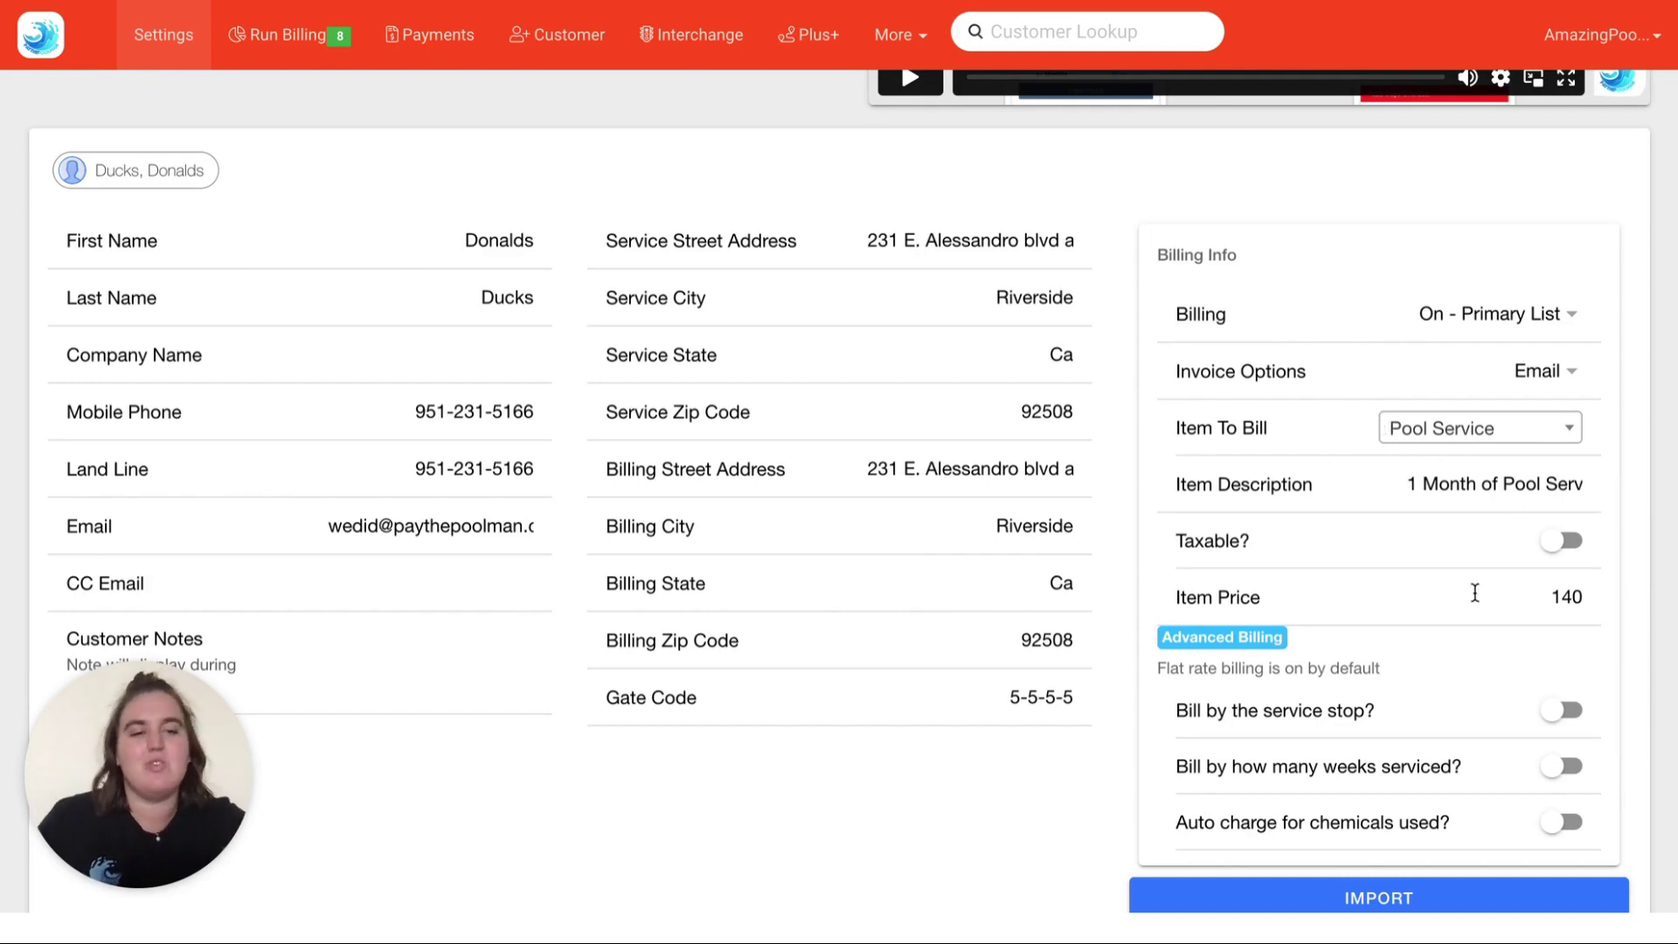
# - Turn on auto charge for chemicals used for the first customer and import that customer record
pyautogui.scroll(-2, 1533, 643)
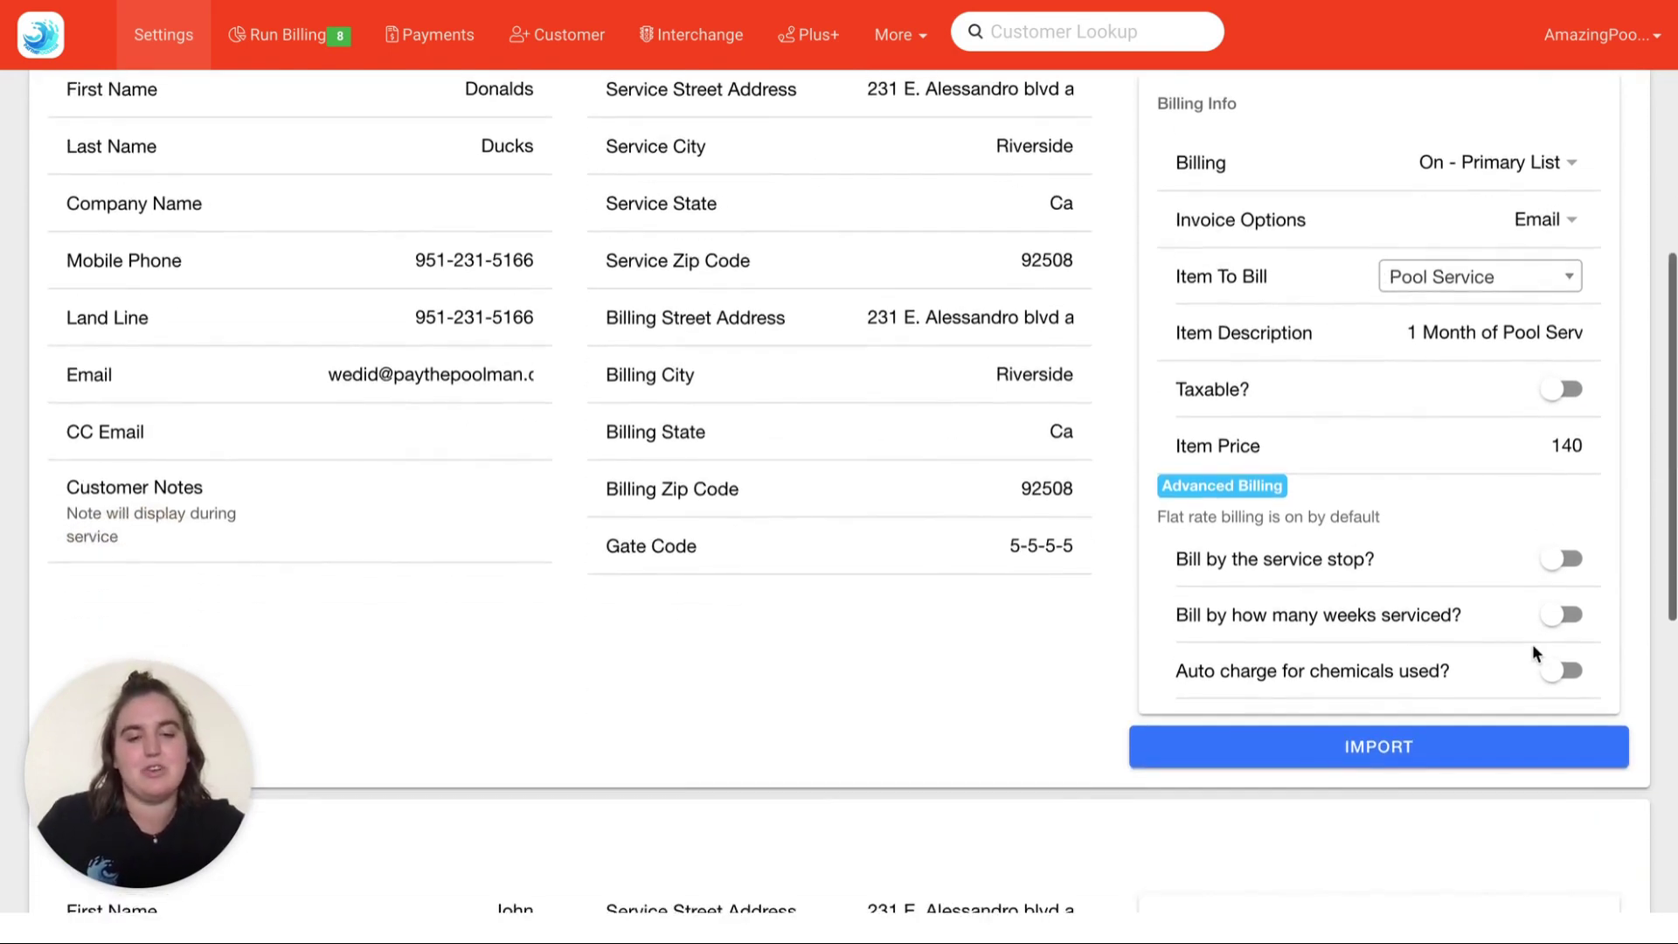
pyautogui.click(1562, 673)
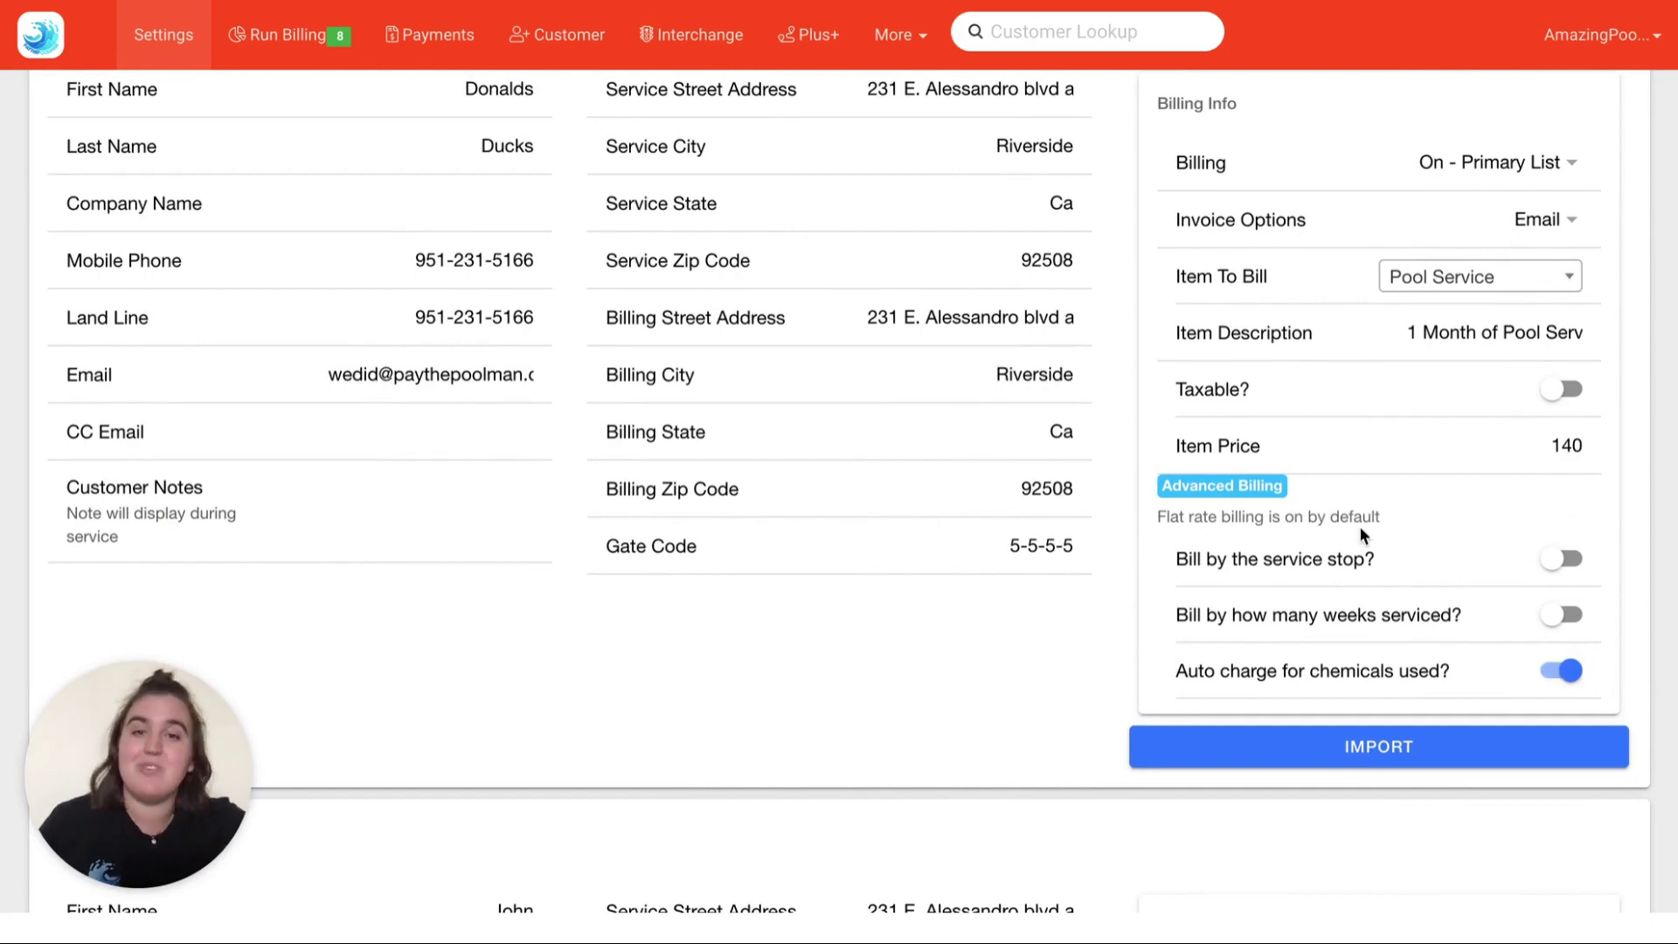
pyautogui.click(1397, 746)
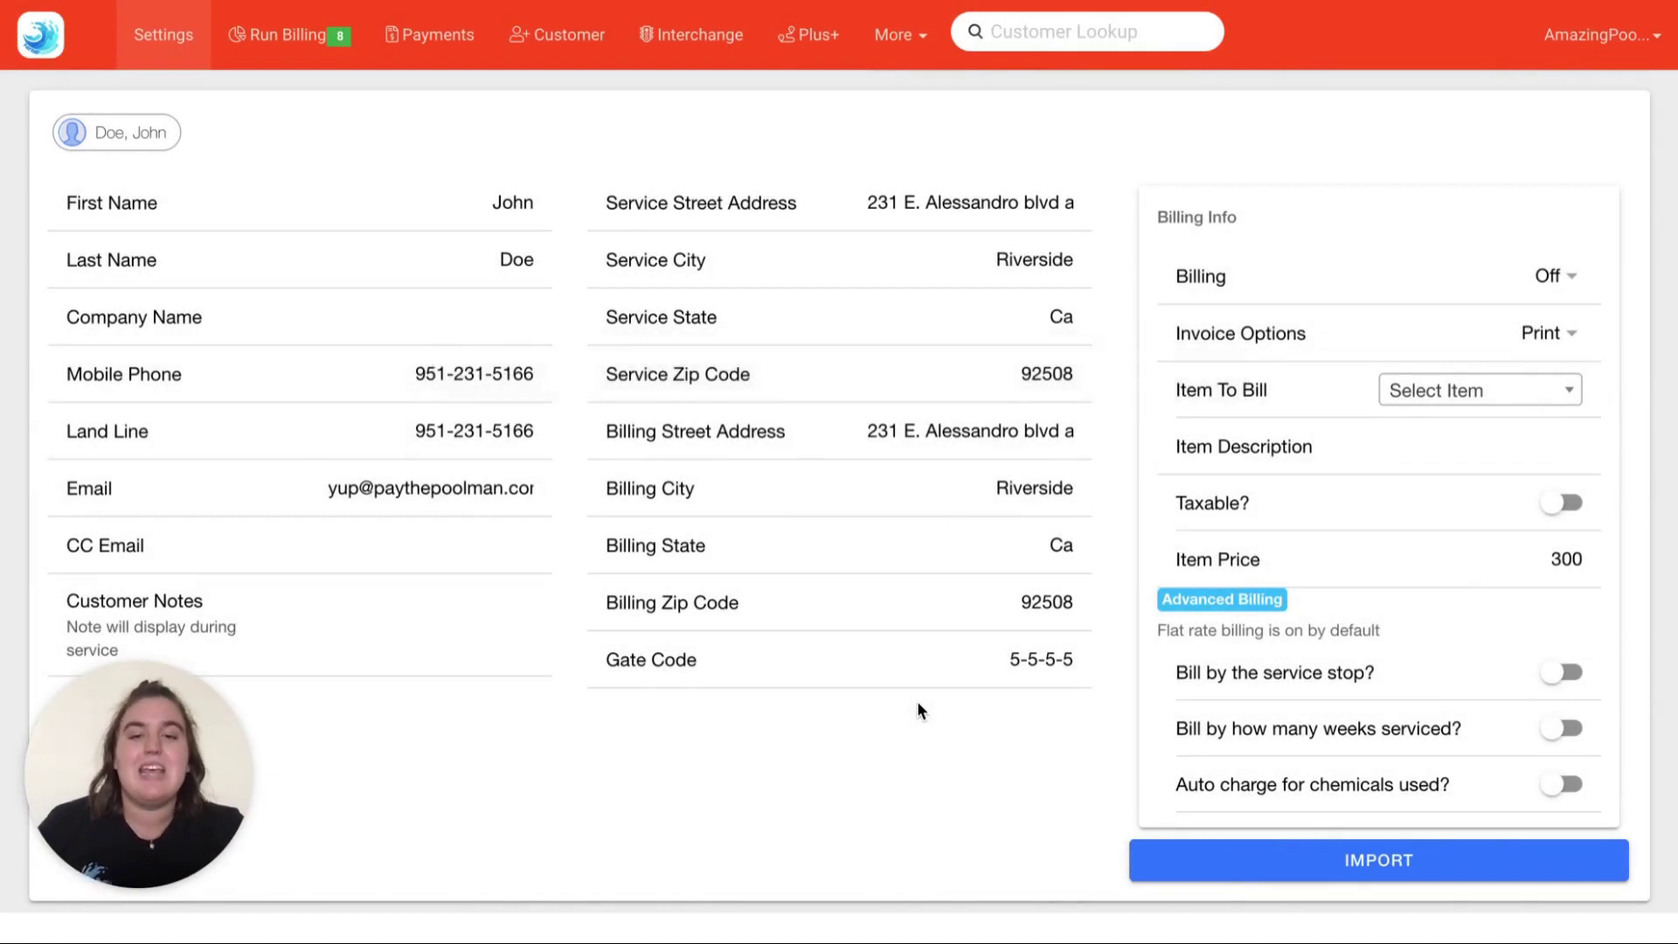
# - Return to the company settings and reopen the Skimmer Importer
pyautogui.scroll(6, 916, 711)
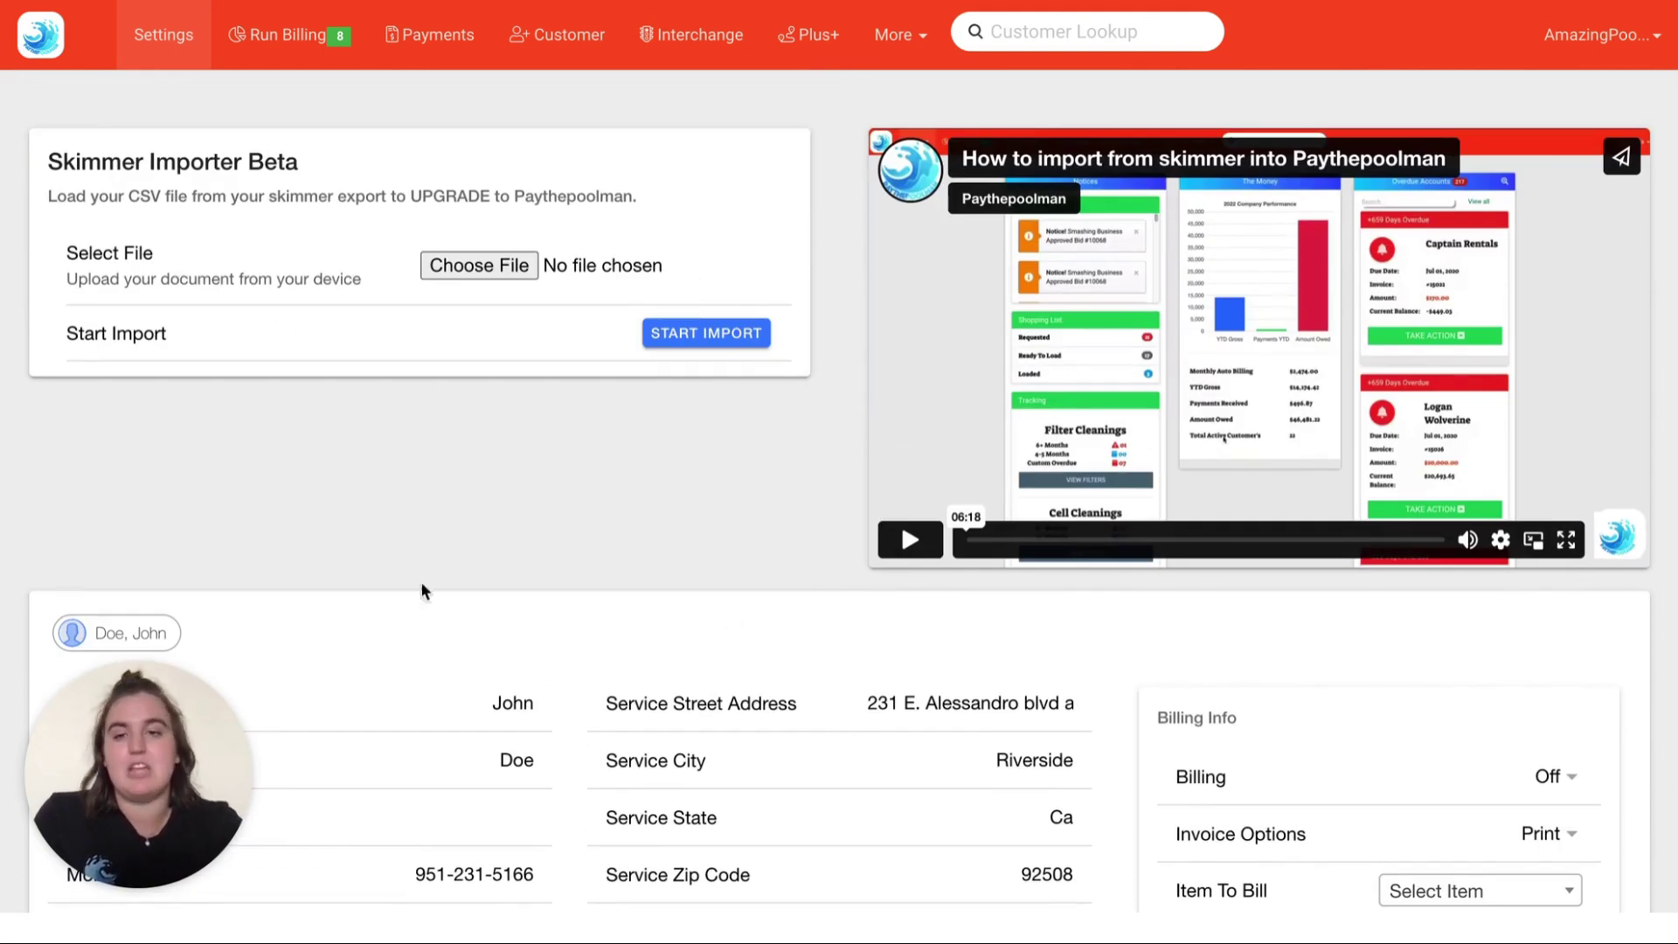
pyautogui.scroll(-5, 565, 647)
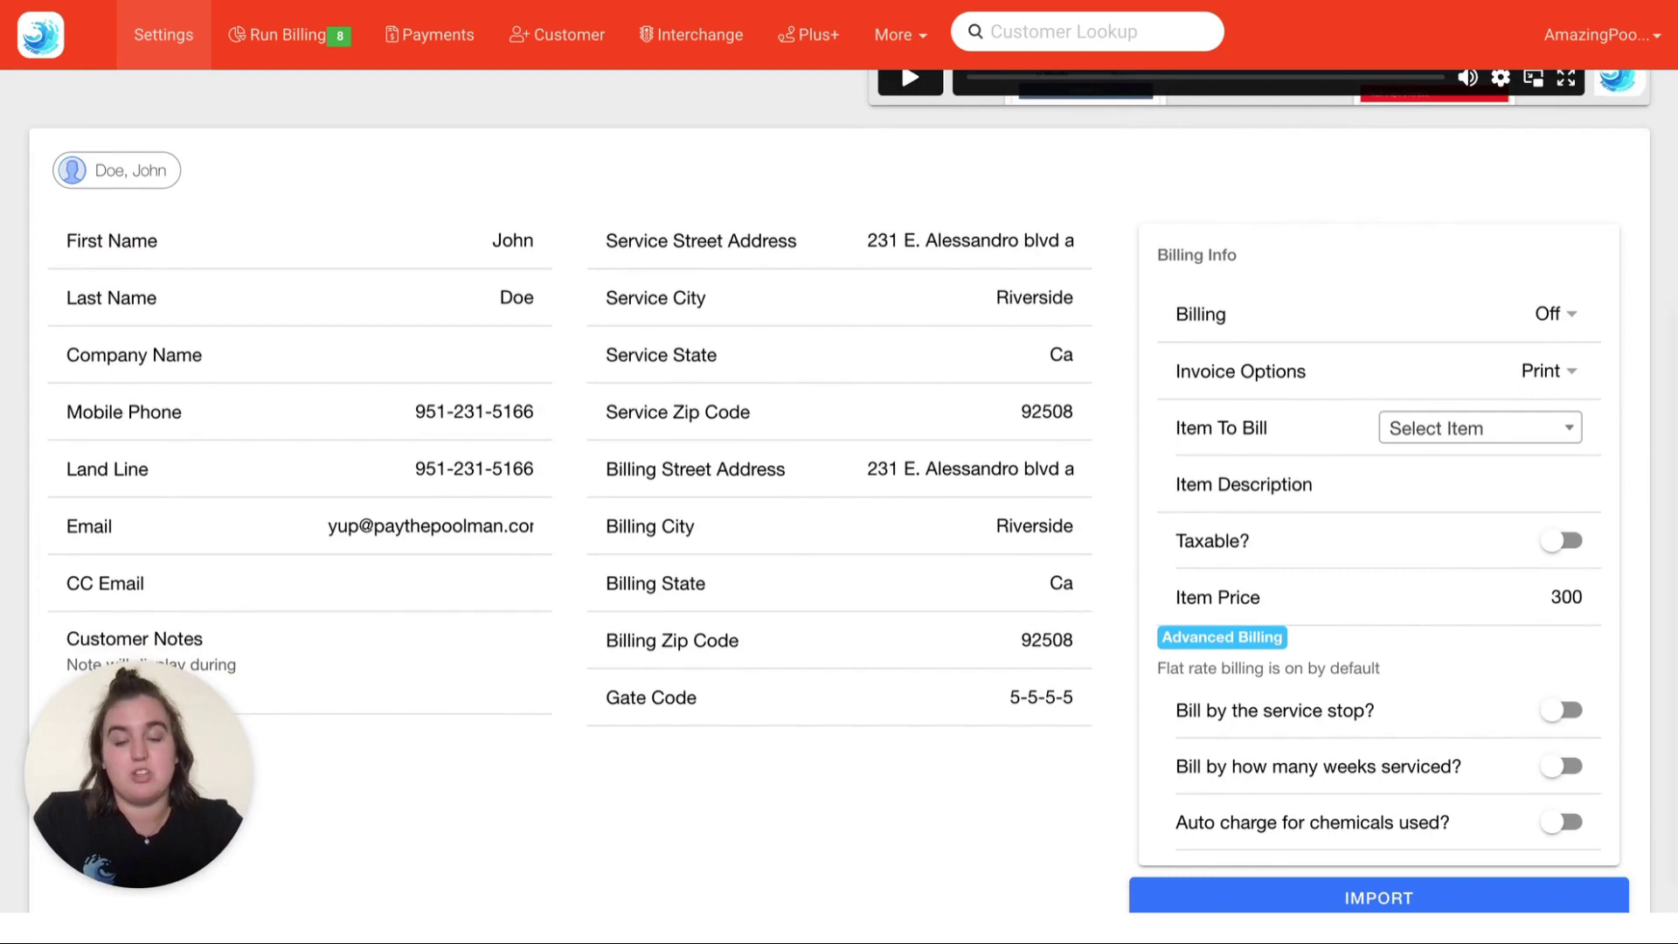
pyautogui.scroll(-1, 620, 792)
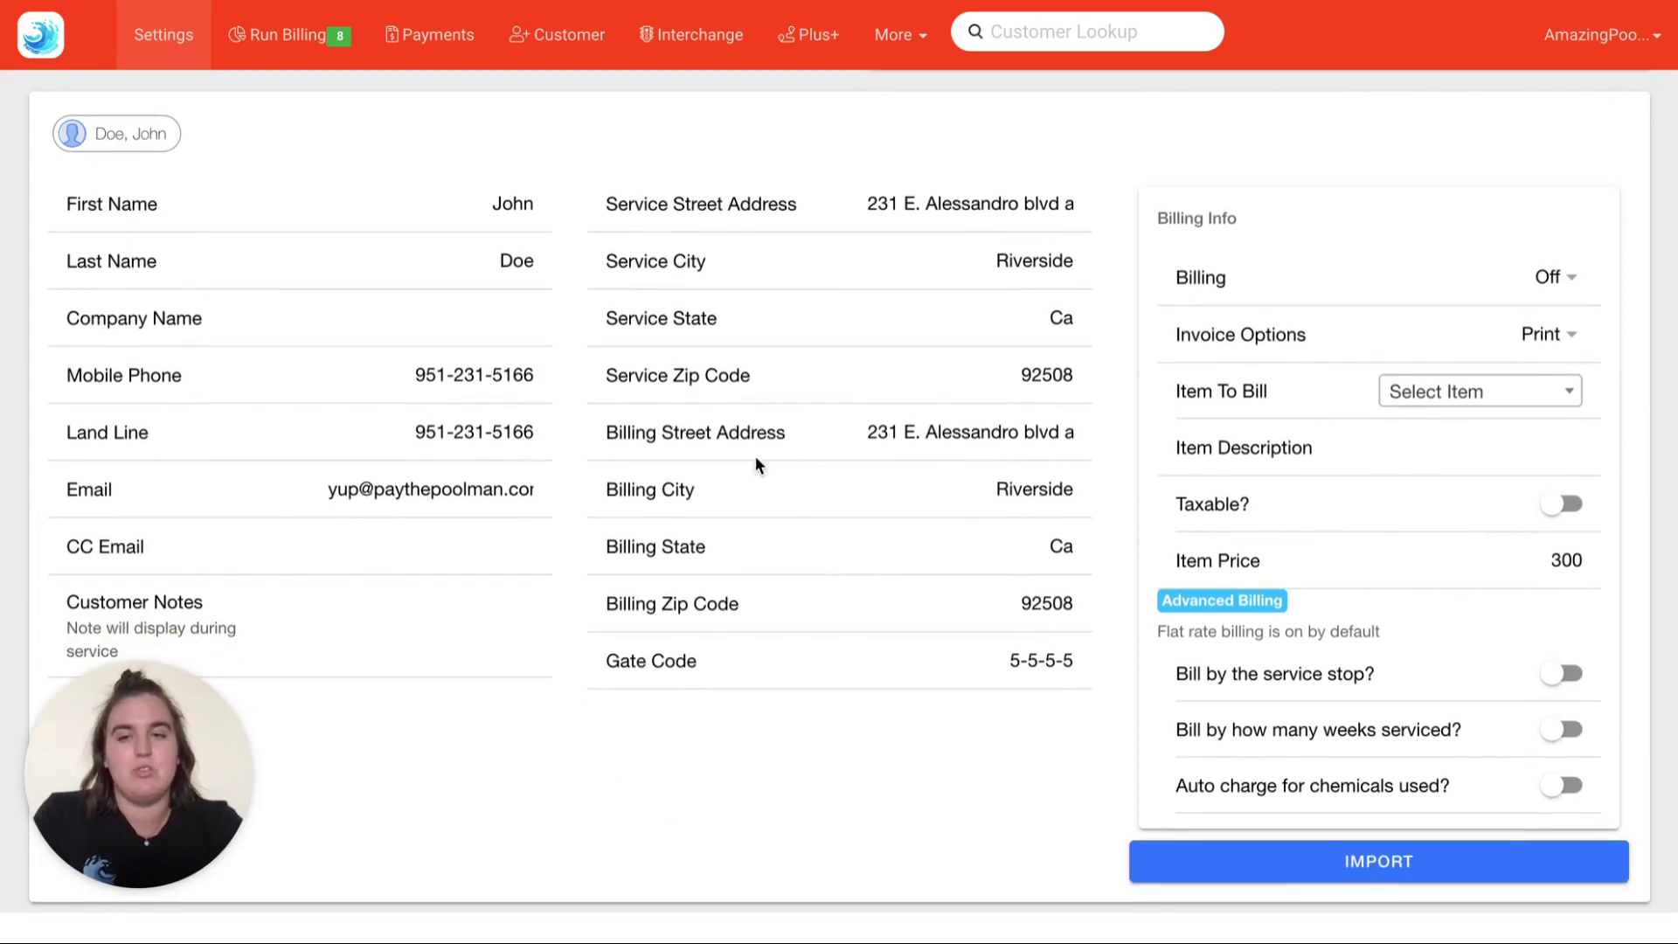
pyautogui.scroll(4, 759, 450)
pyautogui.scroll(2, 758, 438)
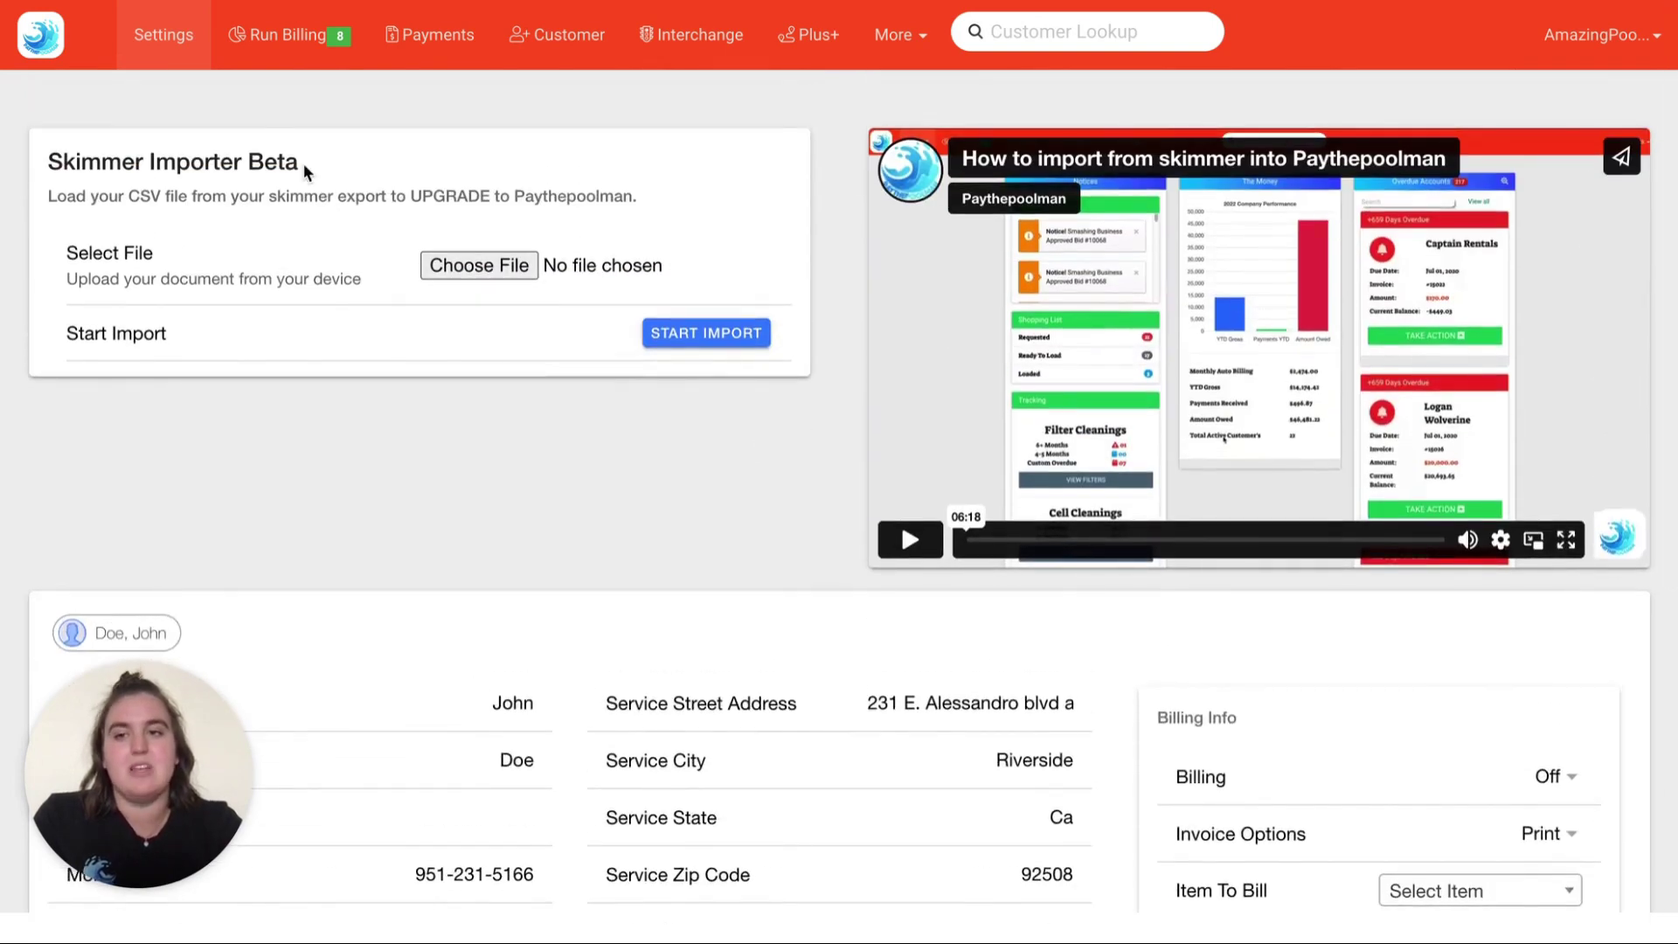
pyautogui.click(168, 39)
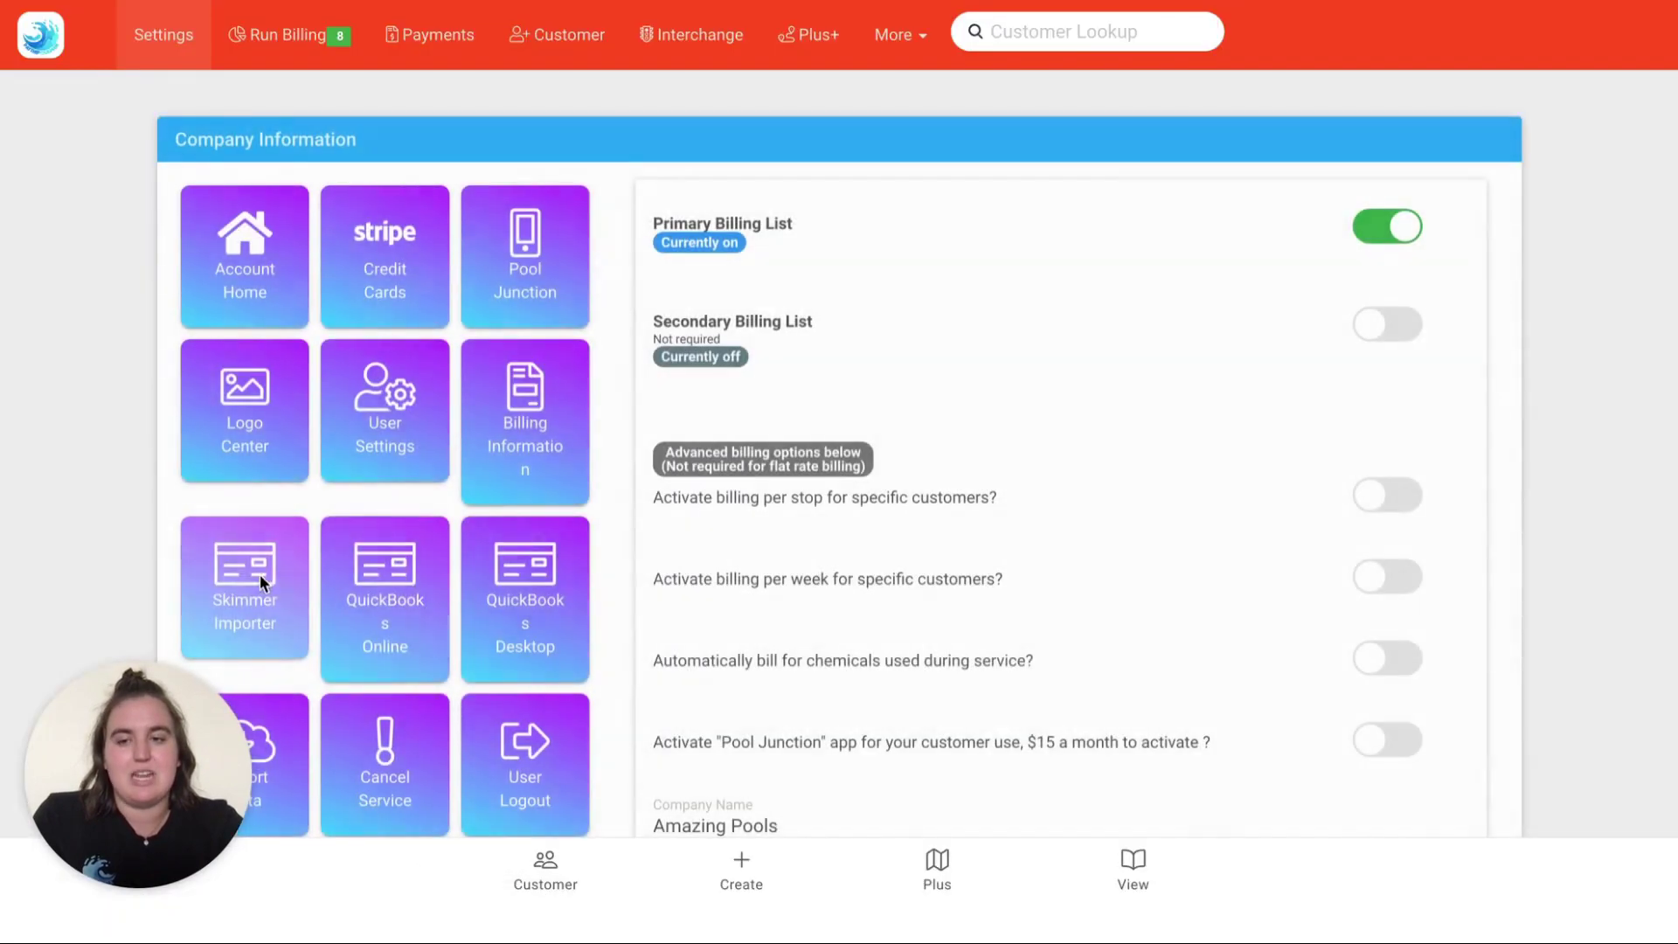
pyautogui.click(261, 583)
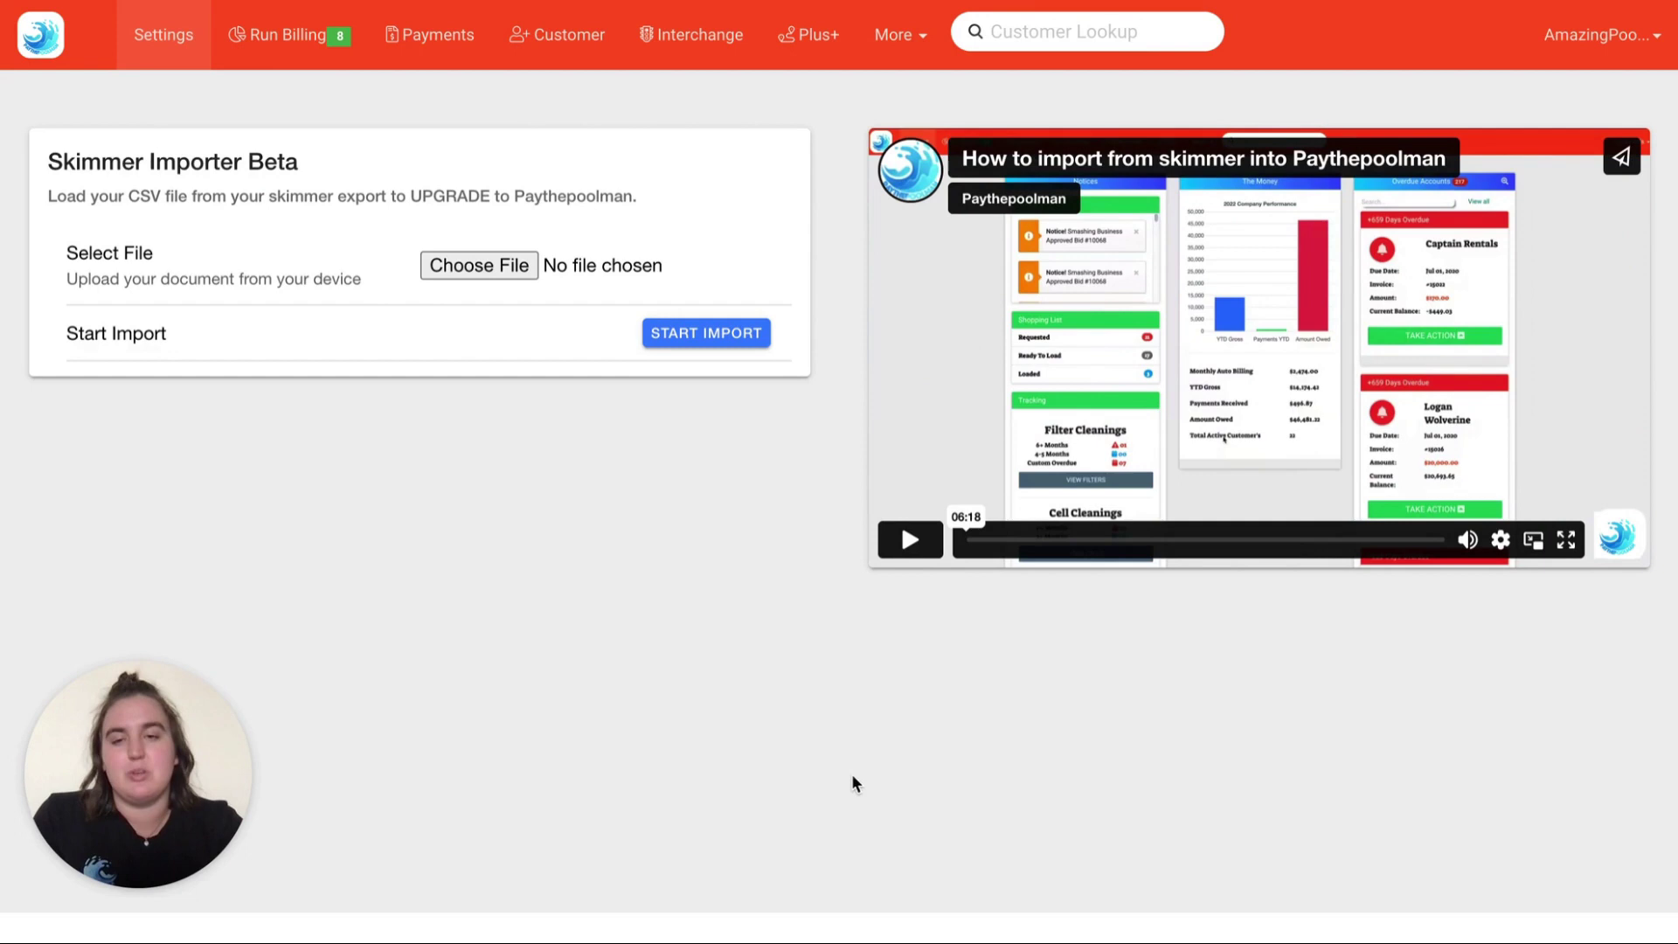
# - Open the new customer form from the main dashboard, view its billing details options, and close them without adding billing
pyautogui.click(39, 39)
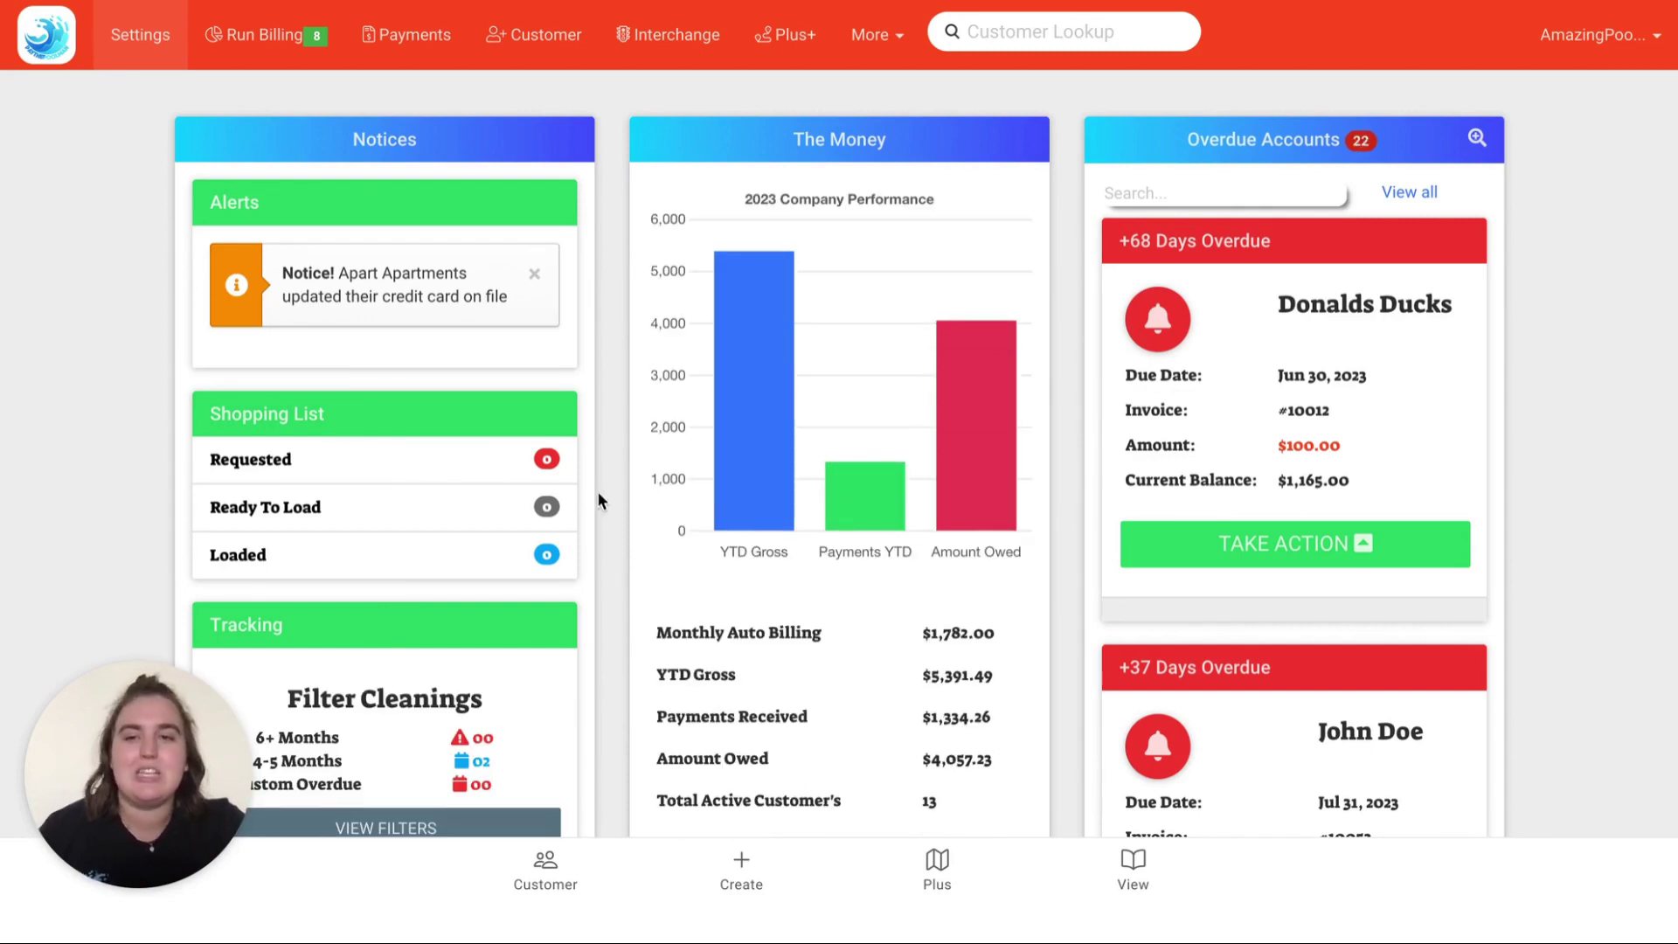
pyautogui.click(542, 34)
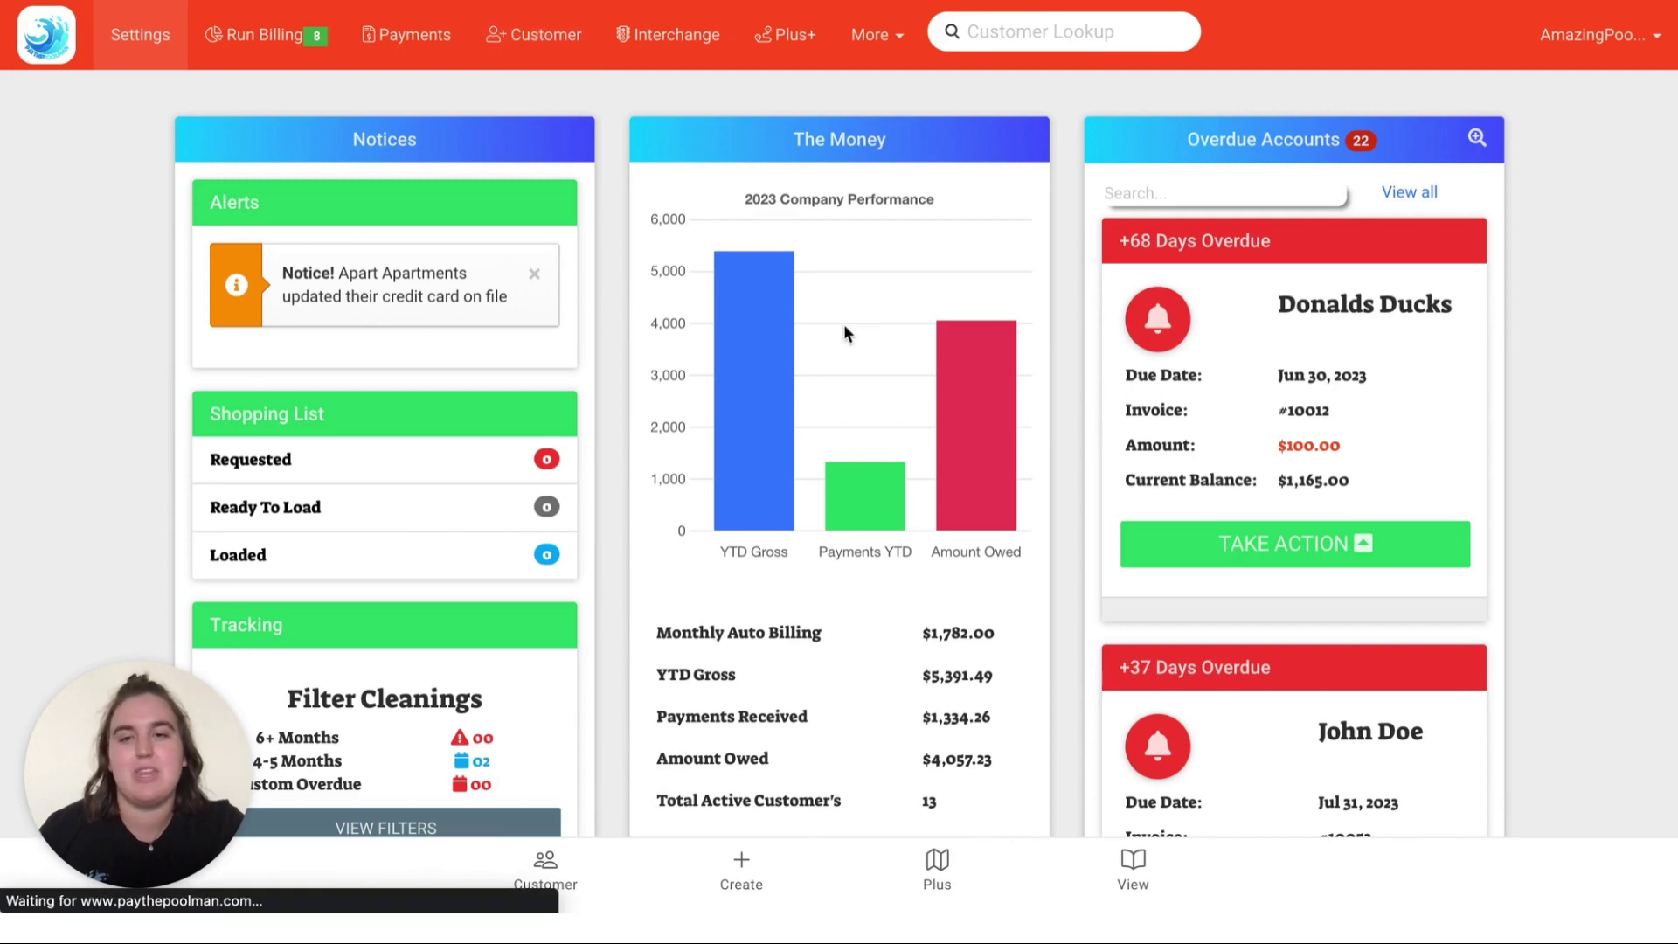
pyautogui.scroll(-2, 991, 730)
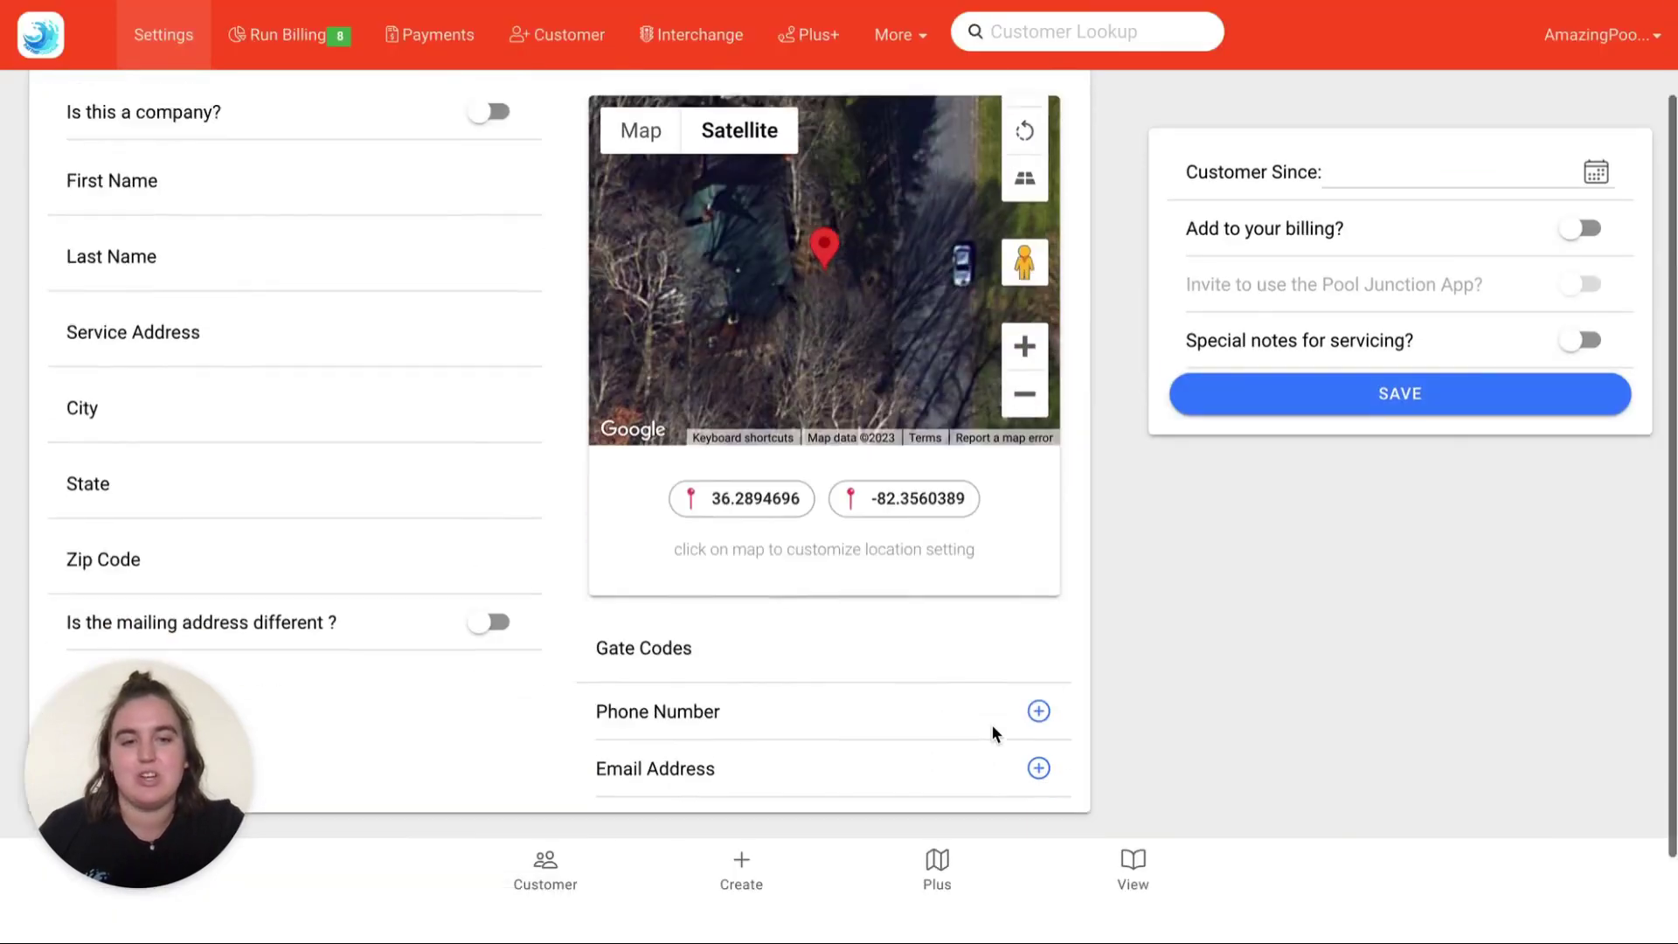
pyautogui.scroll(-1, 991, 725)
pyautogui.click(1580, 229)
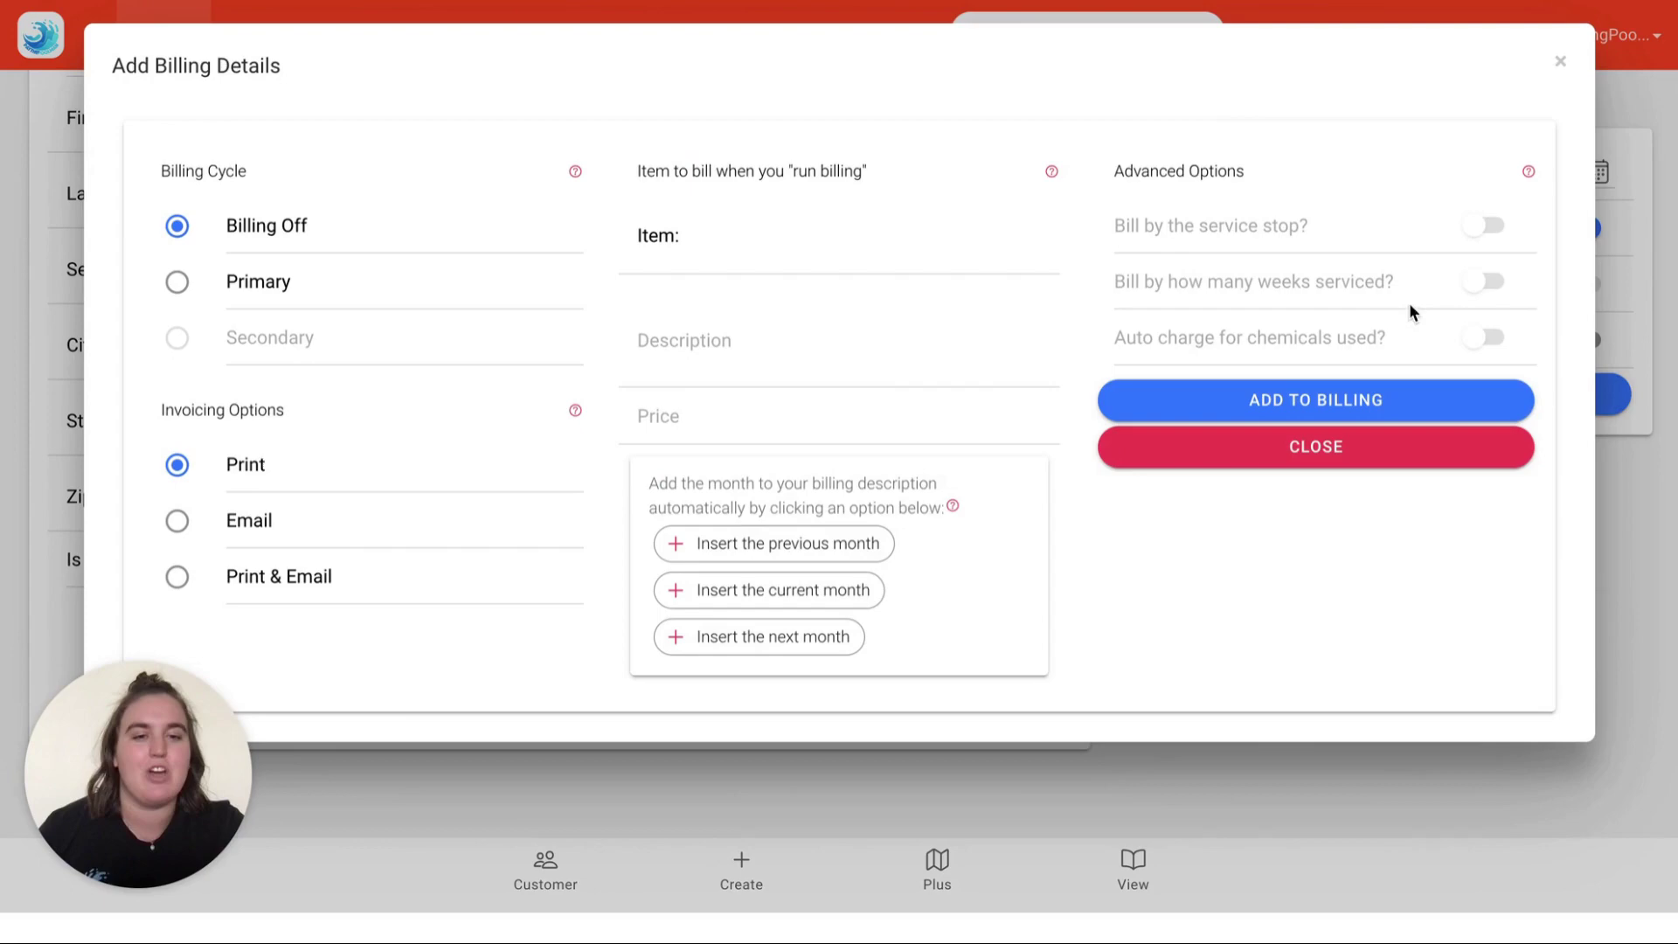
pyautogui.click(1561, 61)
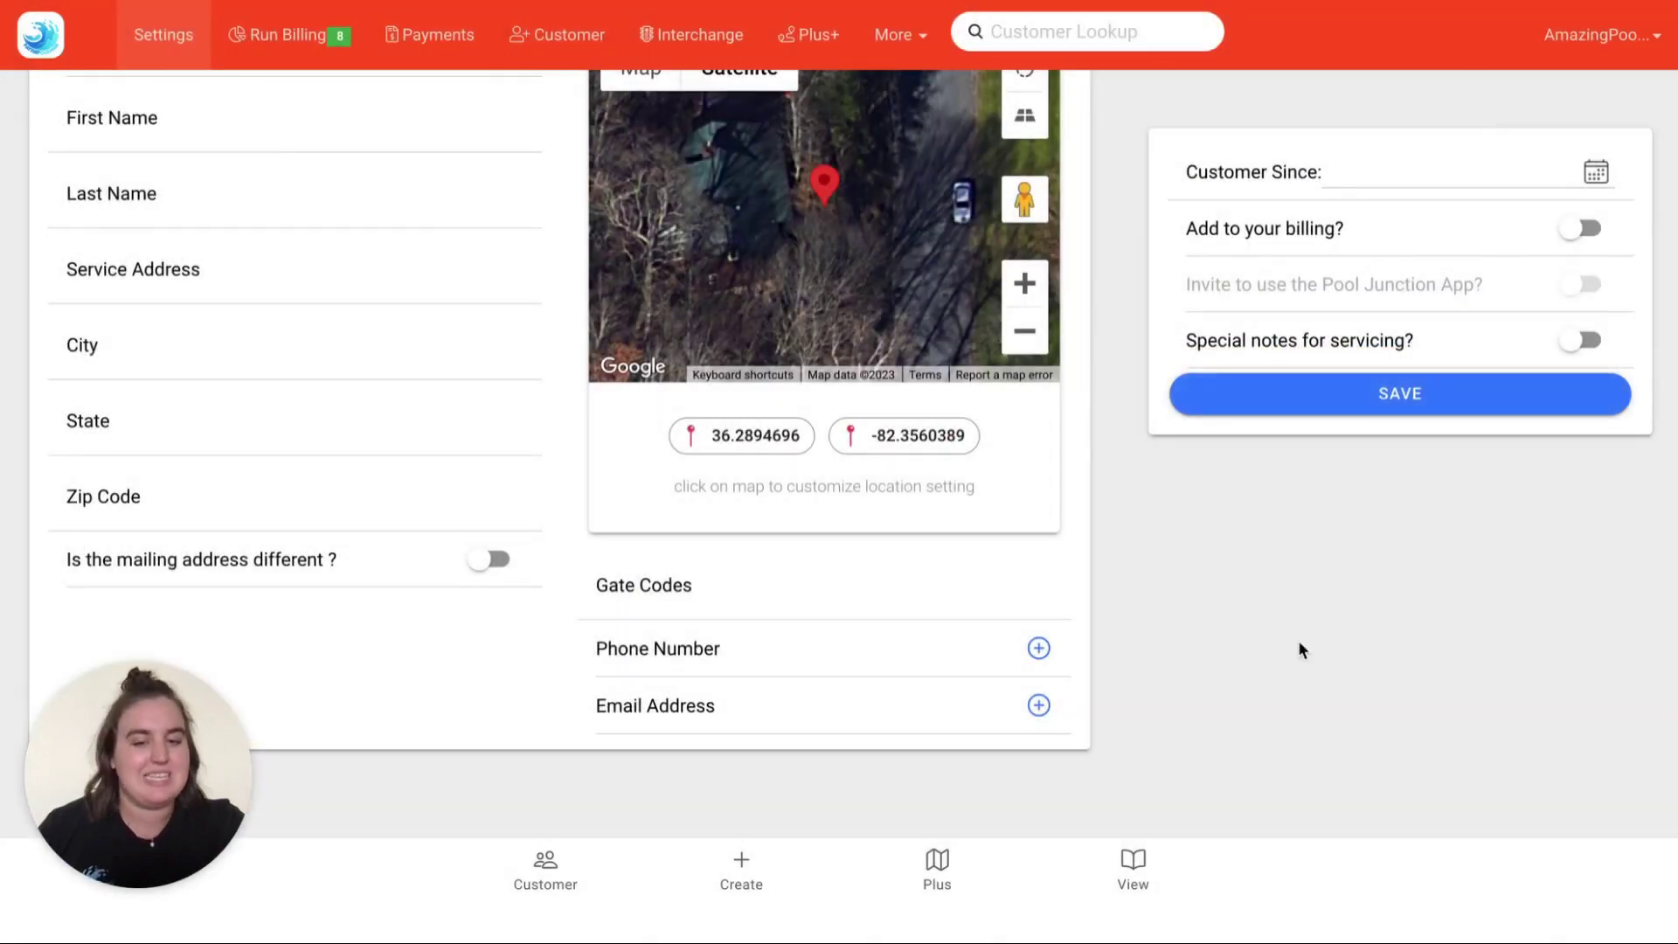
# - Open the quick-create Add Customer form, look through its fields down to the save option, and close it
pyautogui.click(745, 867)
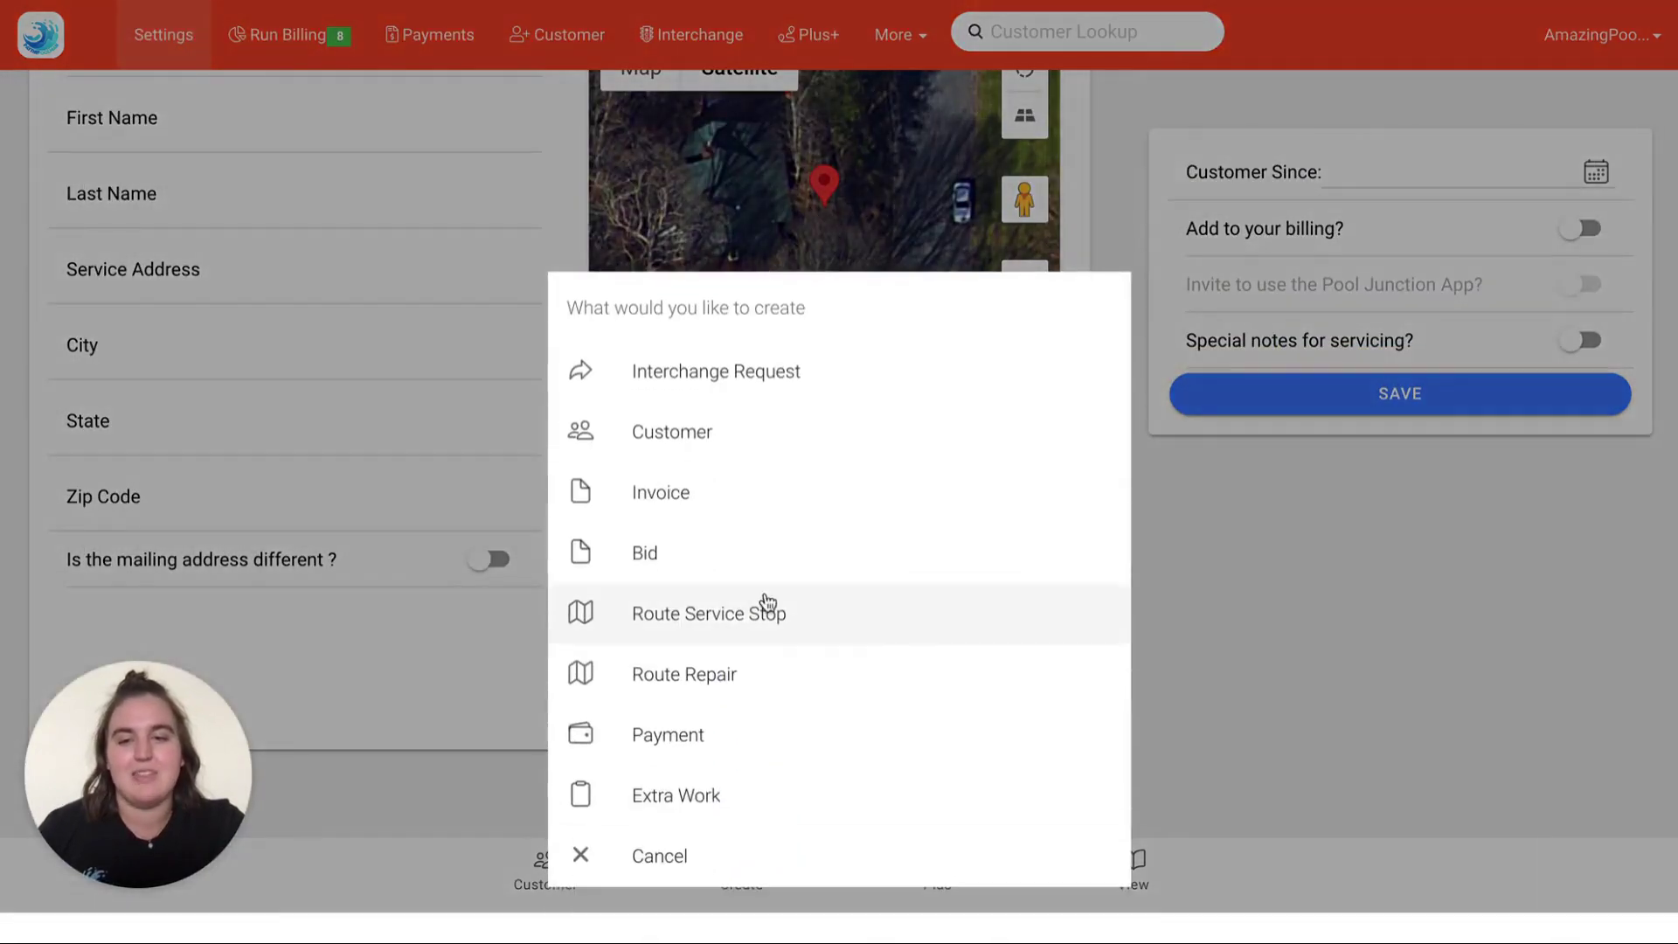
pyautogui.click(719, 448)
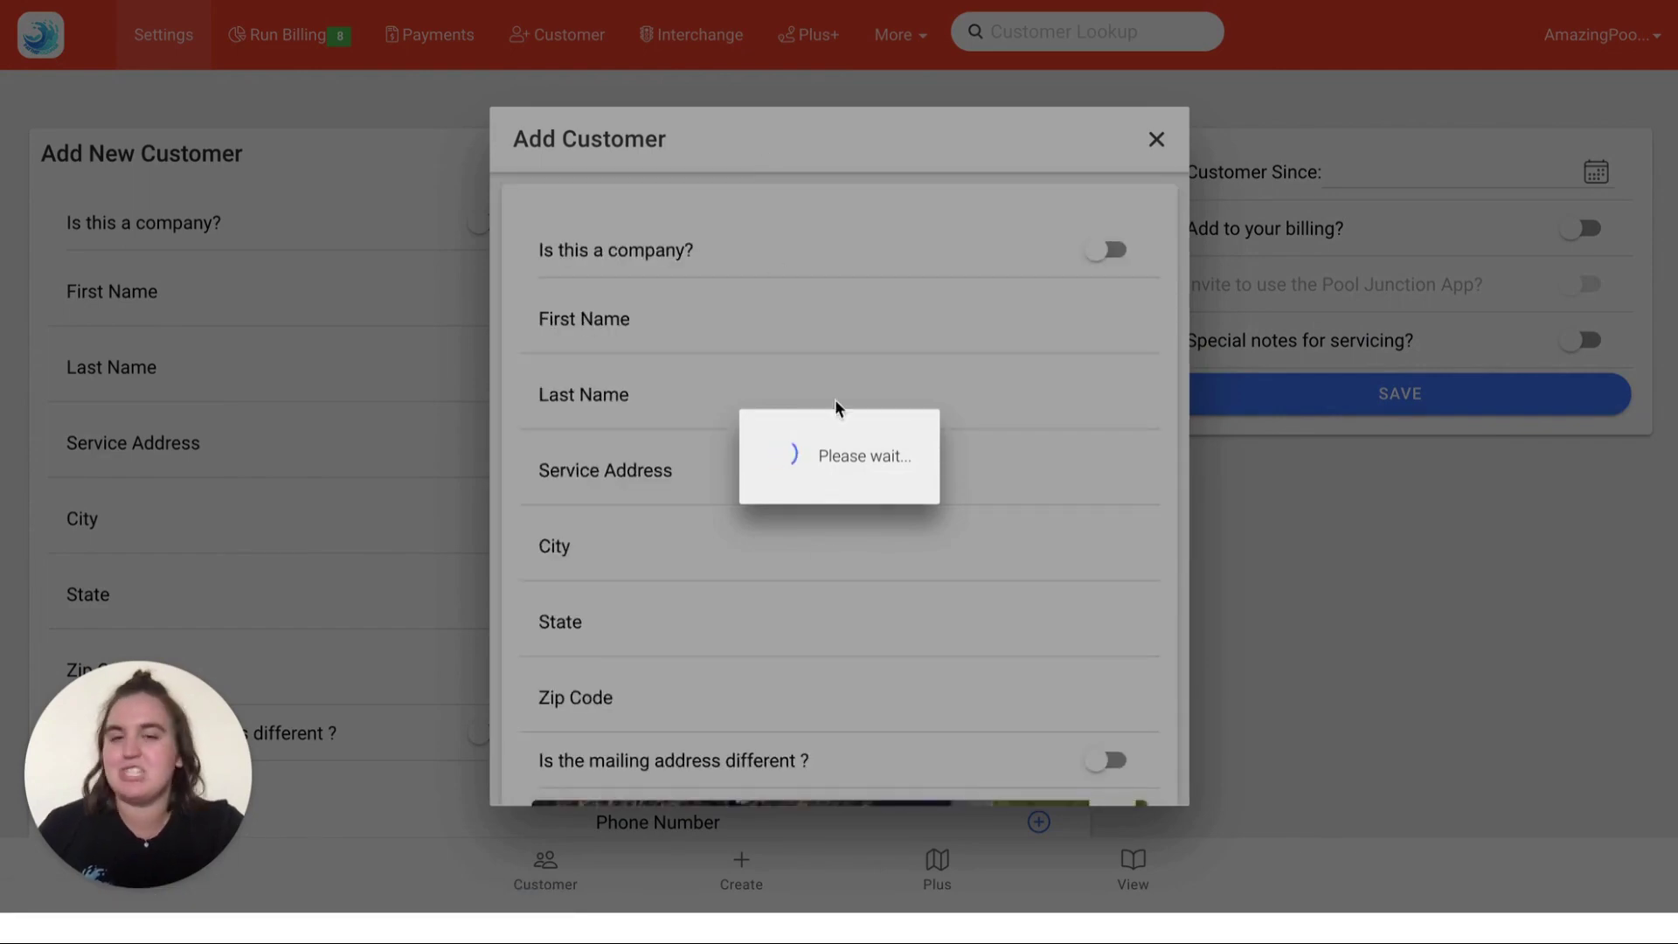
pyautogui.scroll(-7, 921, 326)
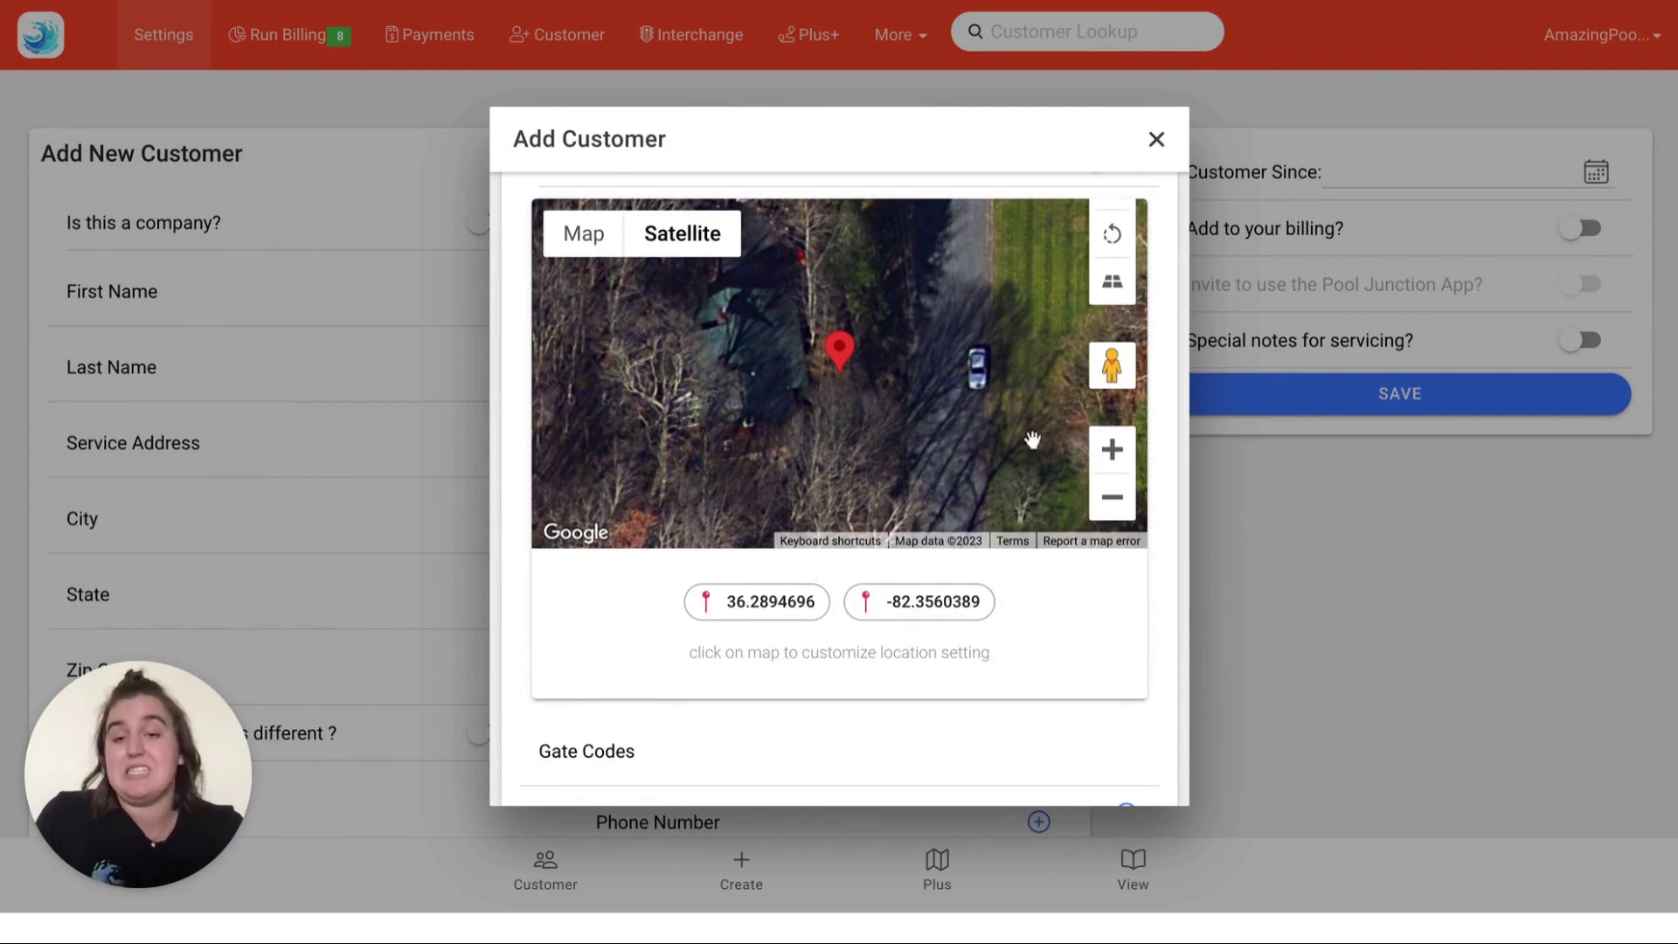
pyautogui.scroll(-4, 951, 406)
pyautogui.scroll(-1, 1004, 595)
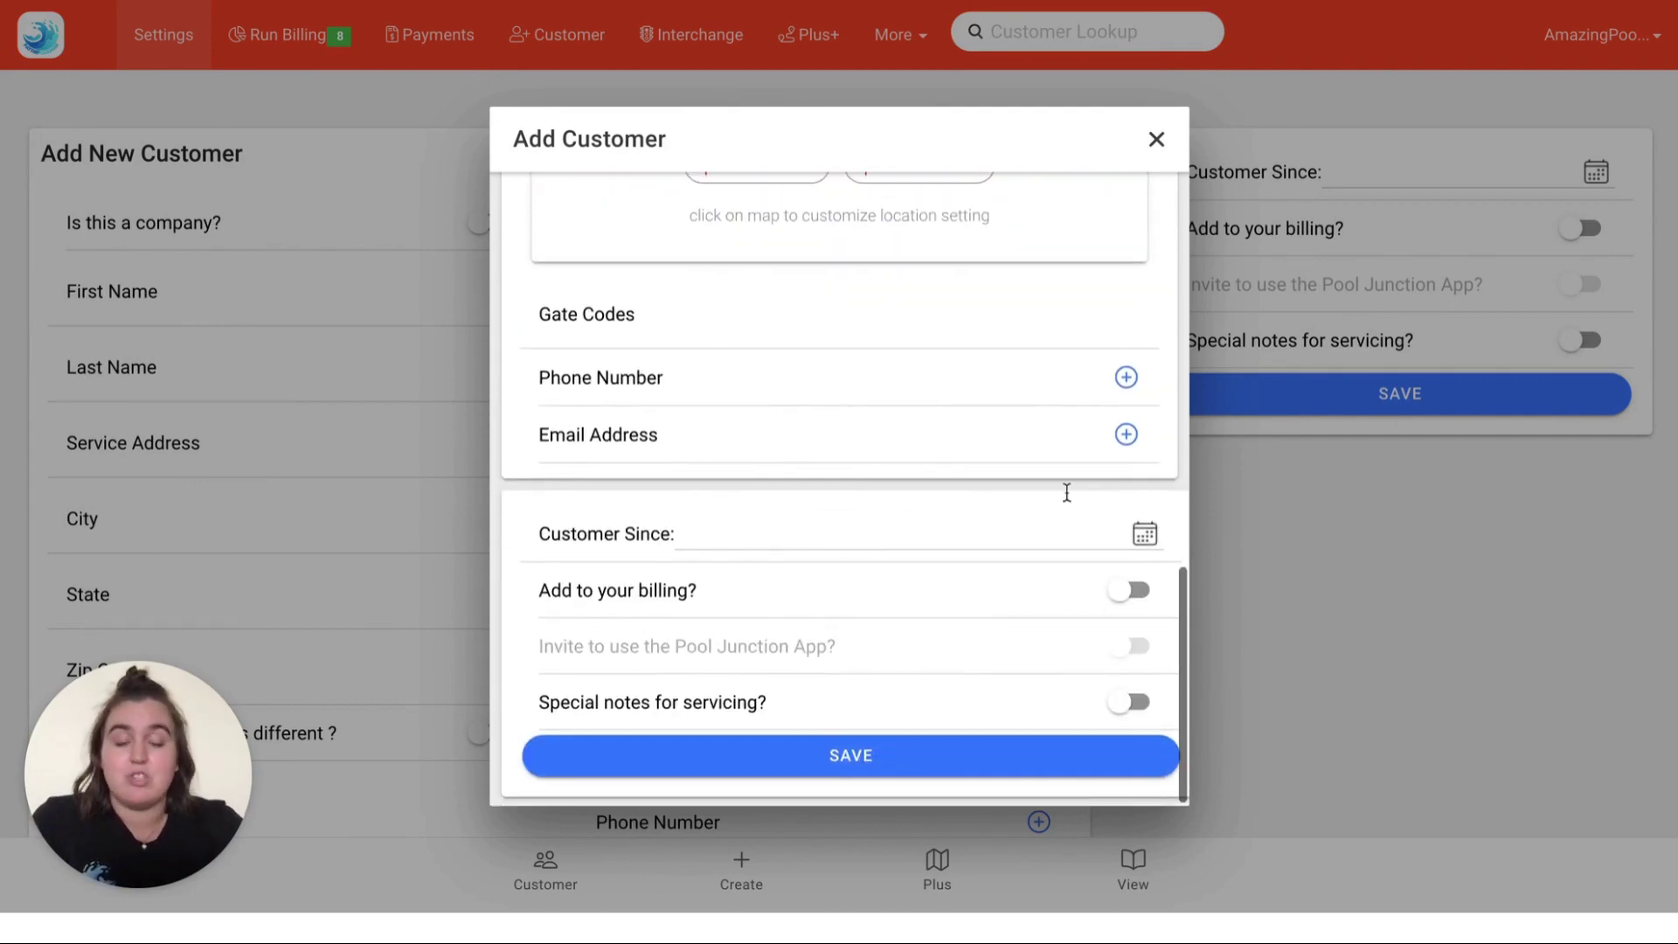
pyautogui.click(1156, 139)
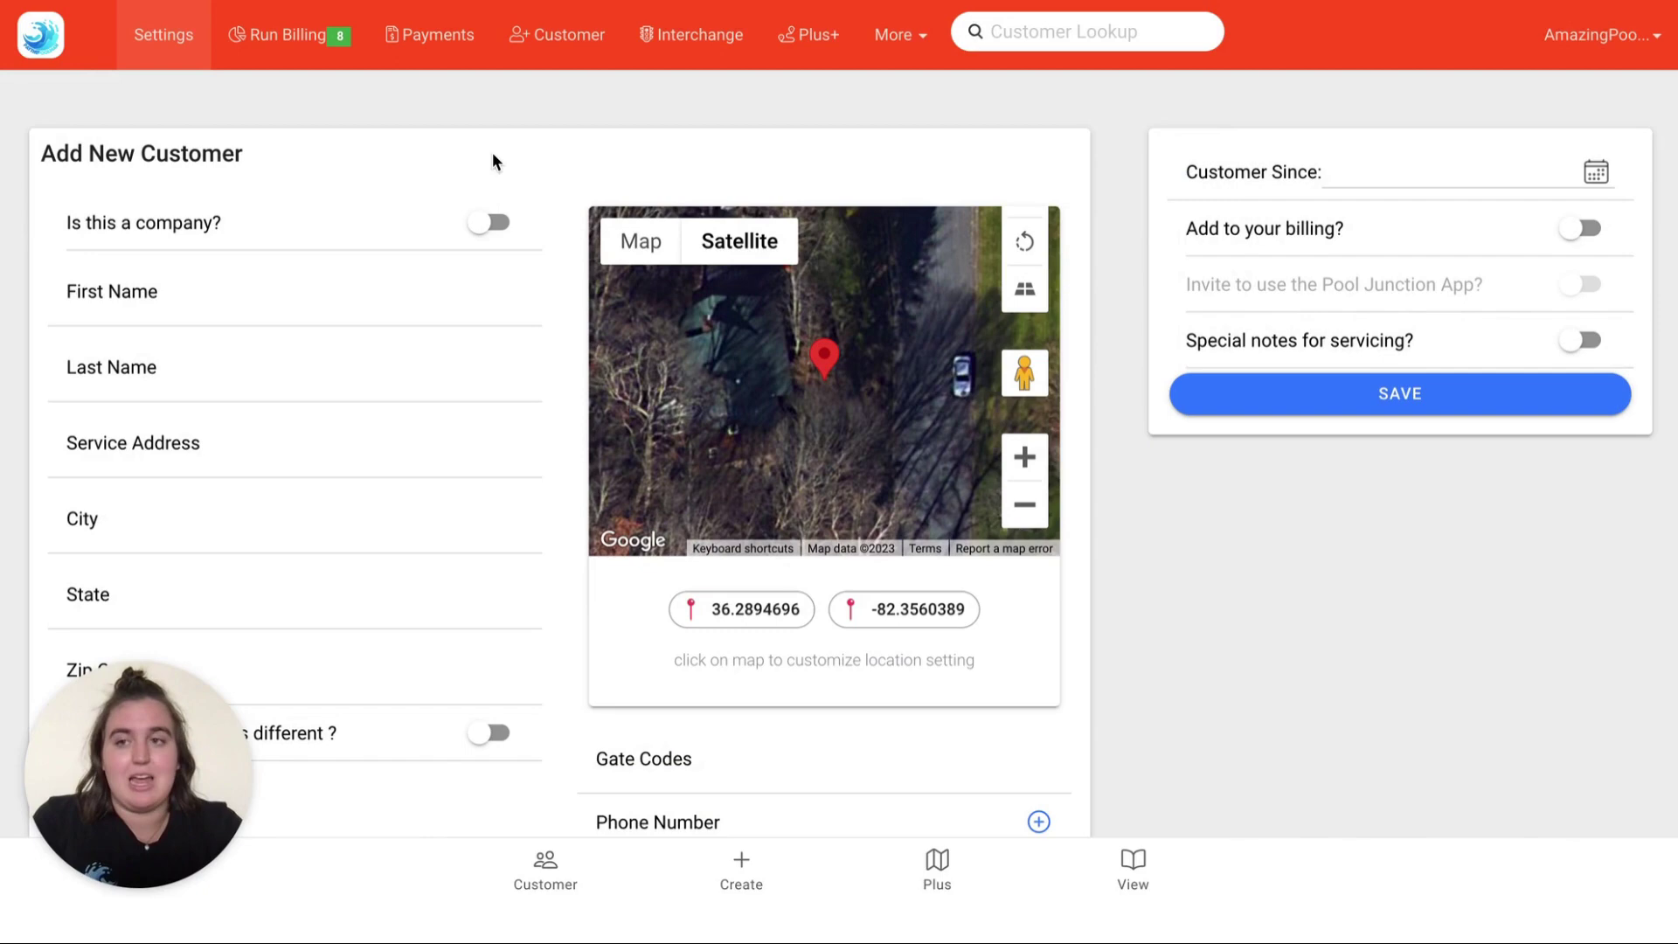
# - Return to the main dashboard and view the customer lookup list from both of its entry points, closing it each time
pyautogui.click(40, 54)
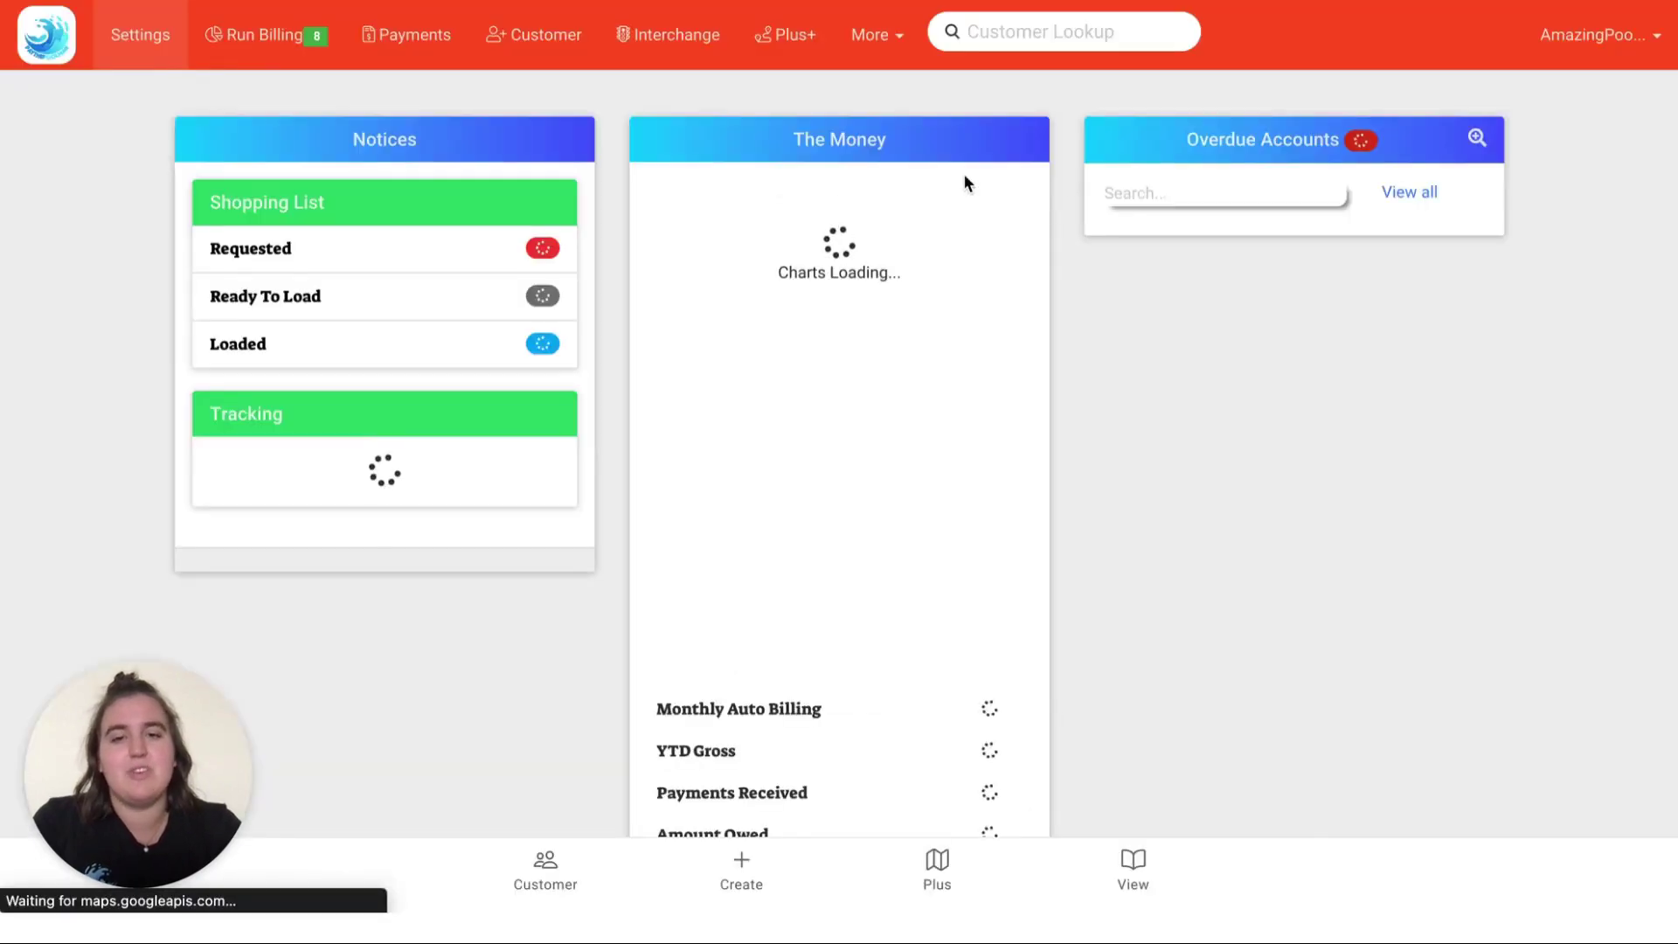
pyautogui.click(551, 888)
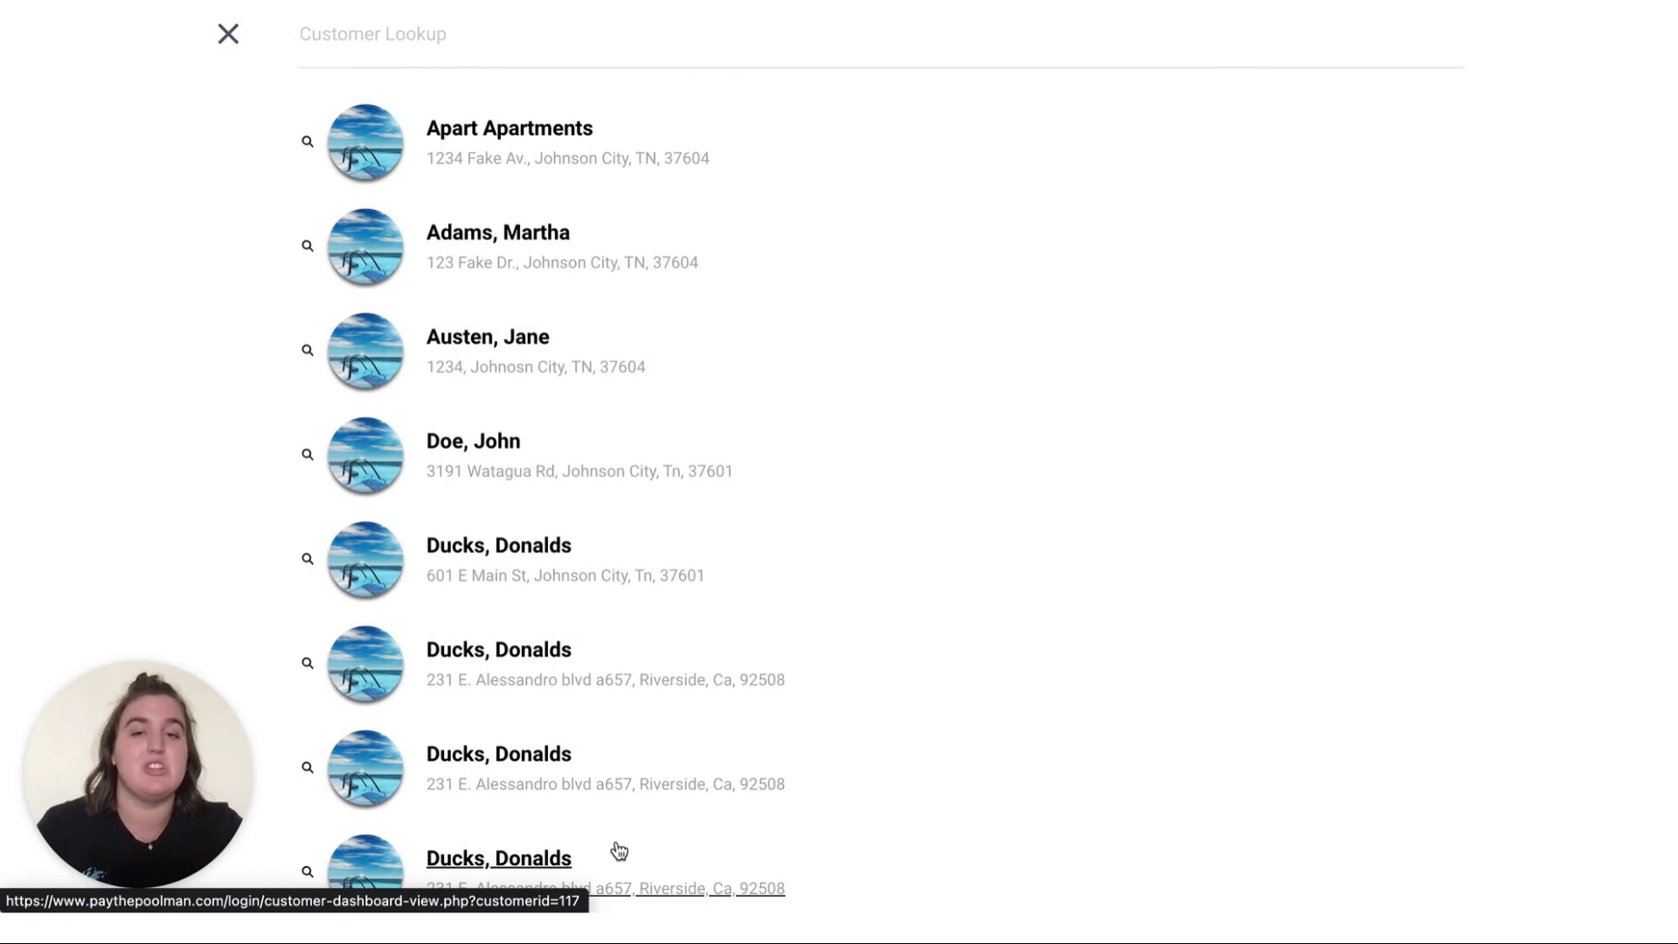
pyautogui.click(228, 33)
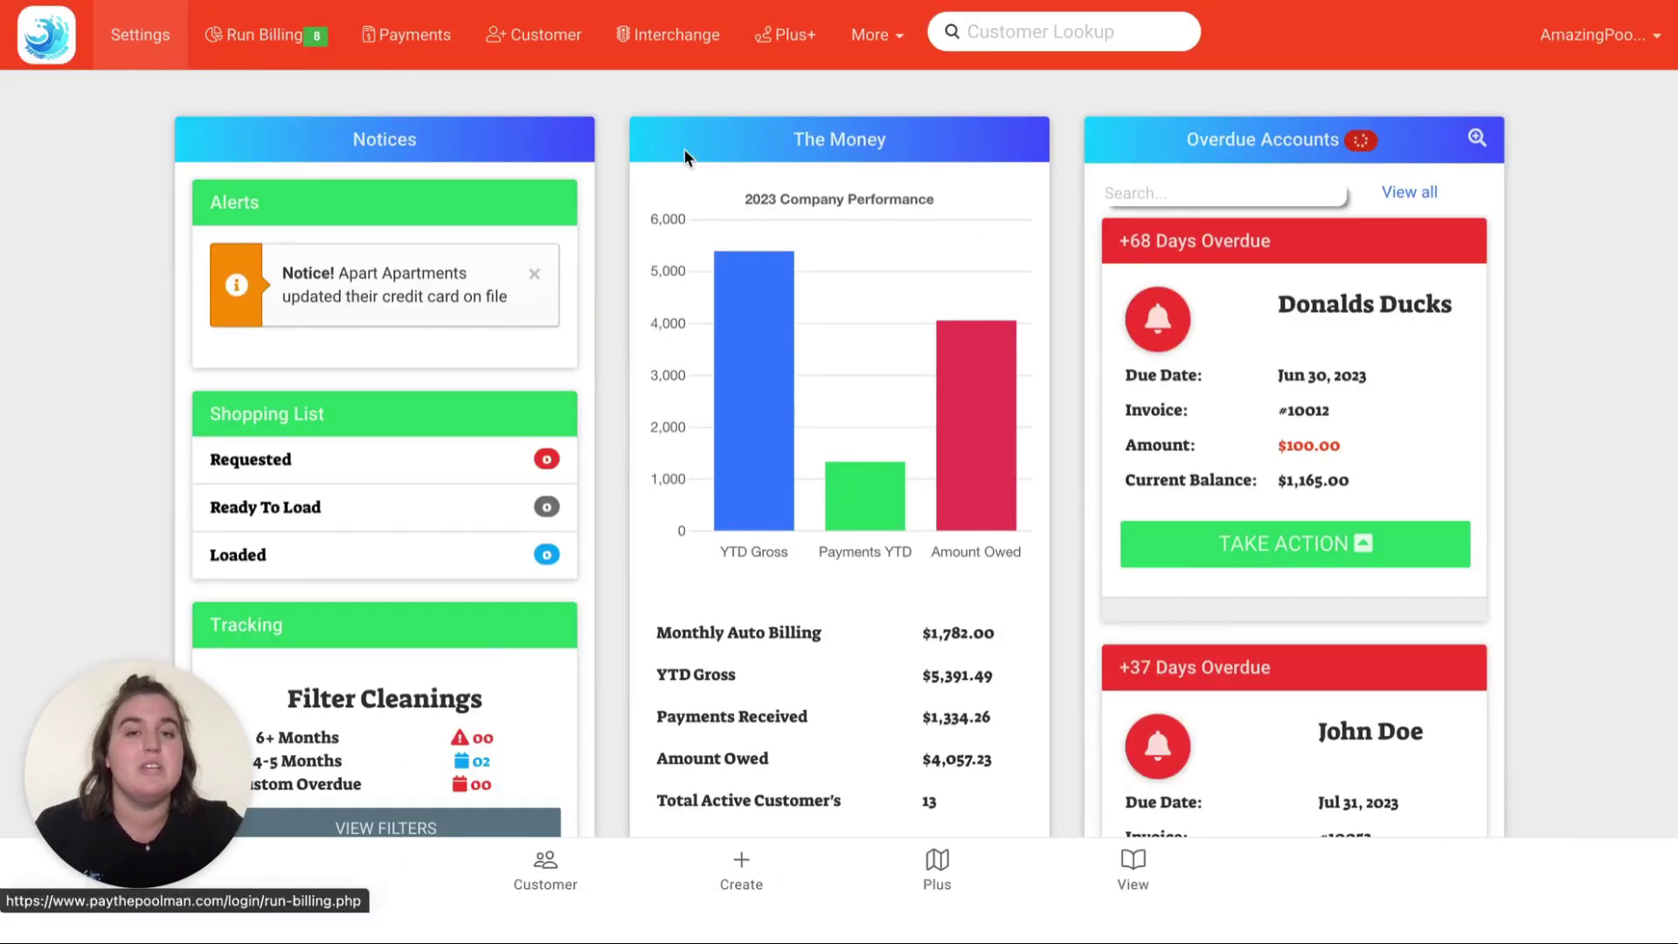
pyautogui.click(996, 31)
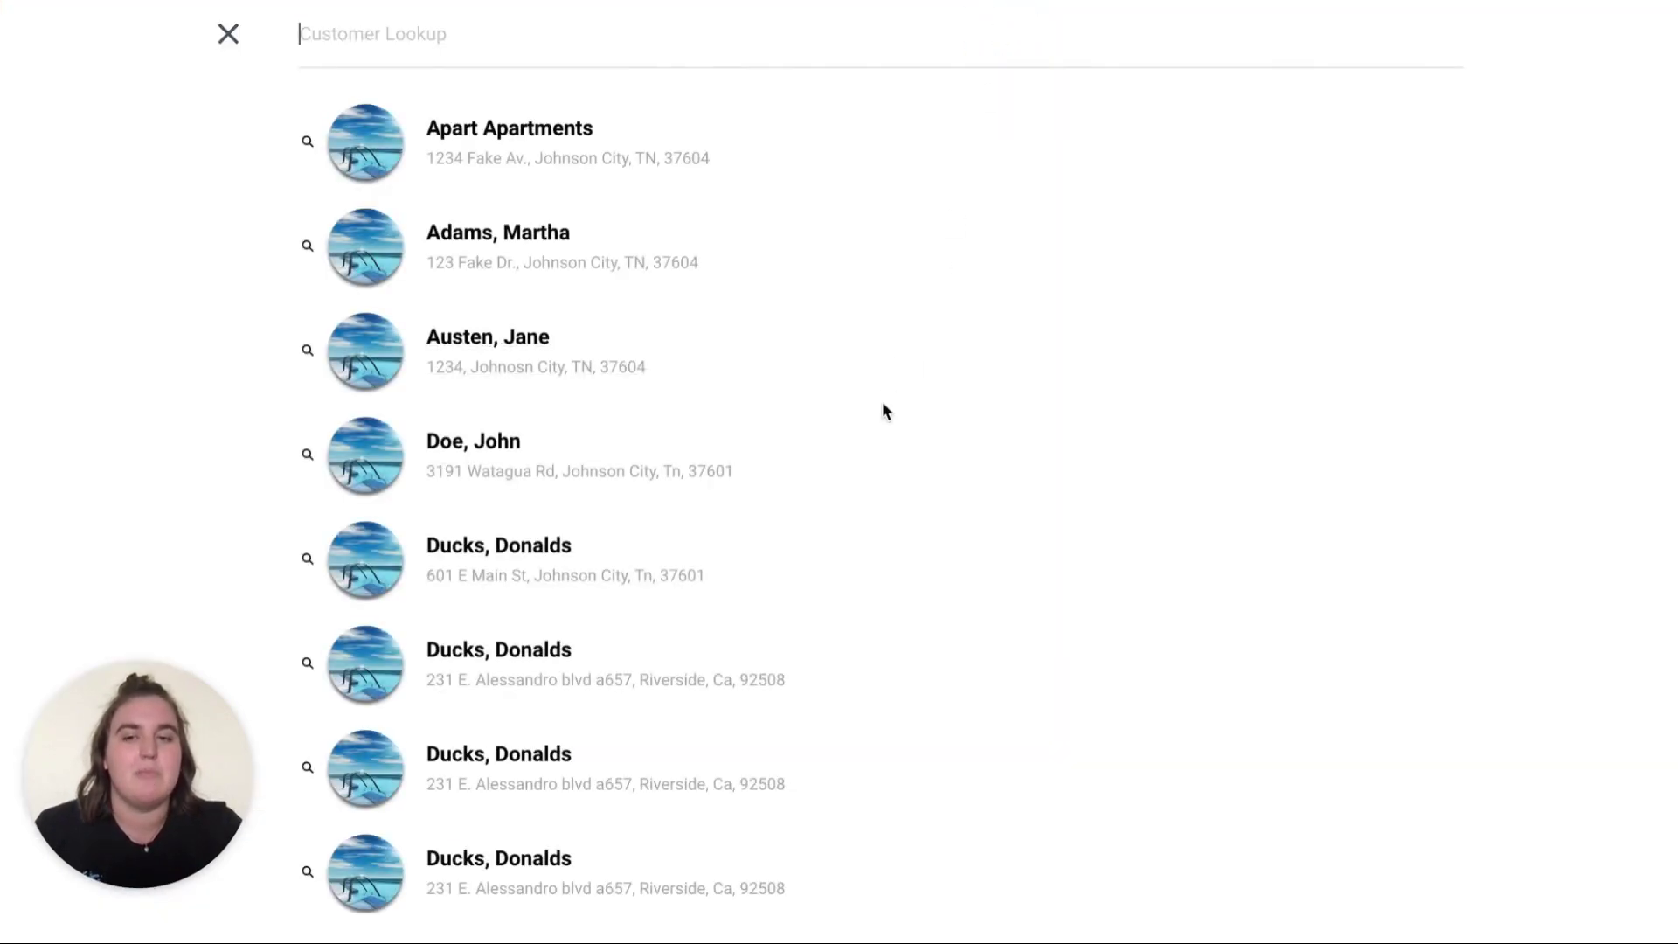
pyautogui.click(228, 33)
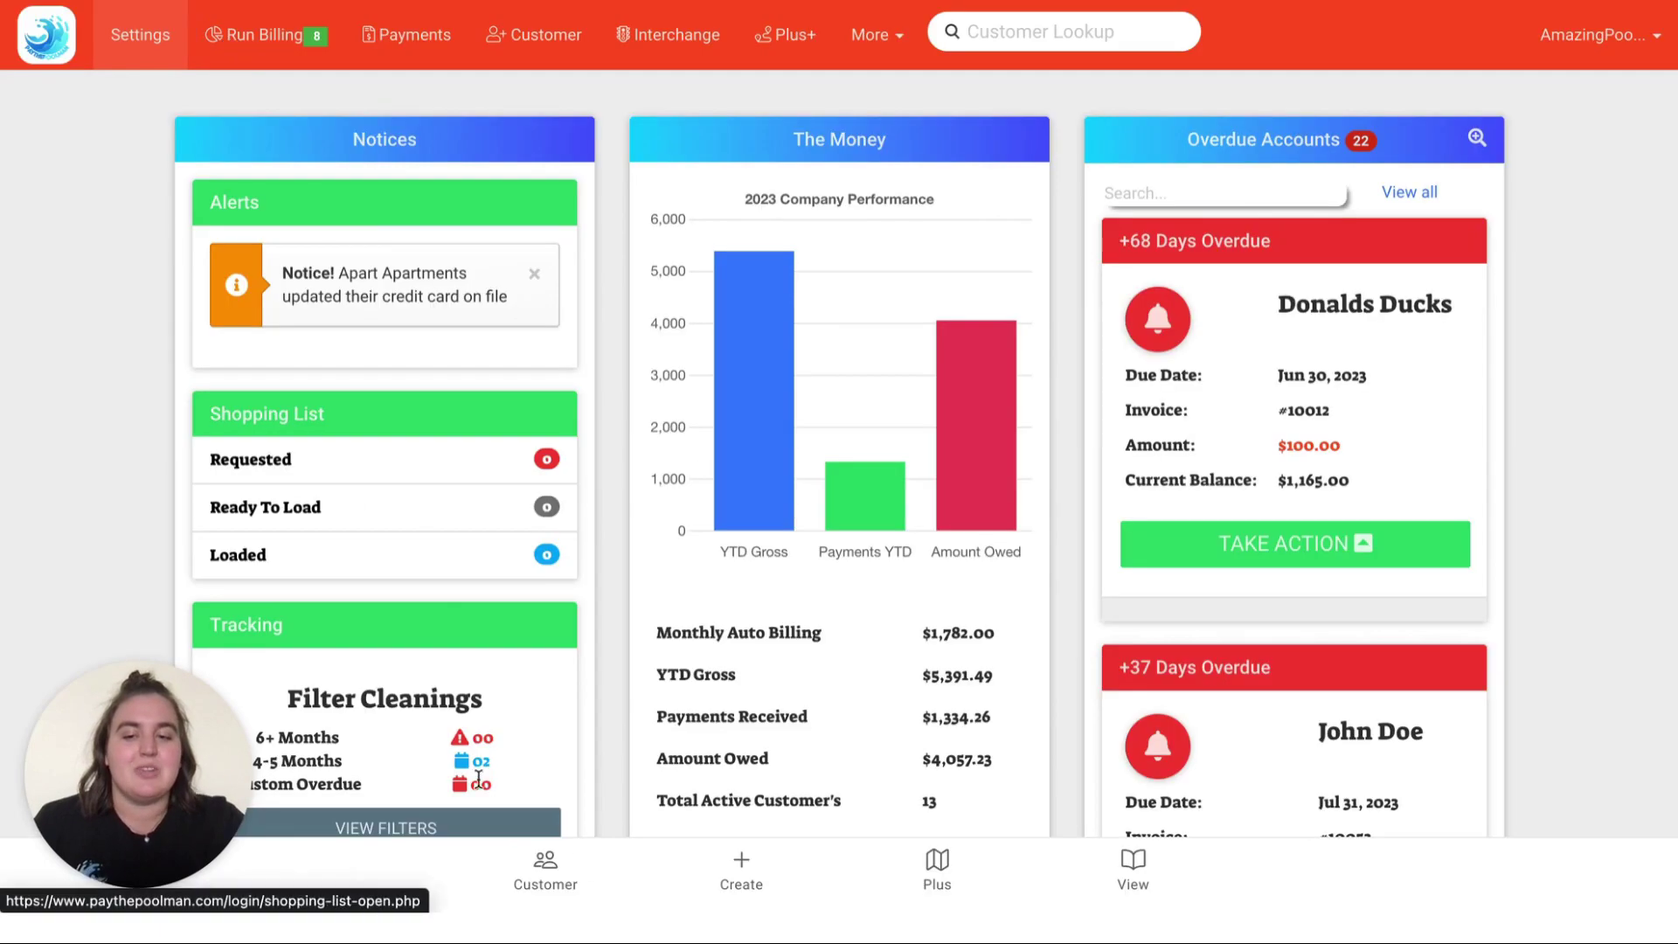
# - Open the customer dashboard of Apart Apartments and review its balance, billing, service and contact information
pyautogui.click(516, 870)
pyautogui.click(519, 156)
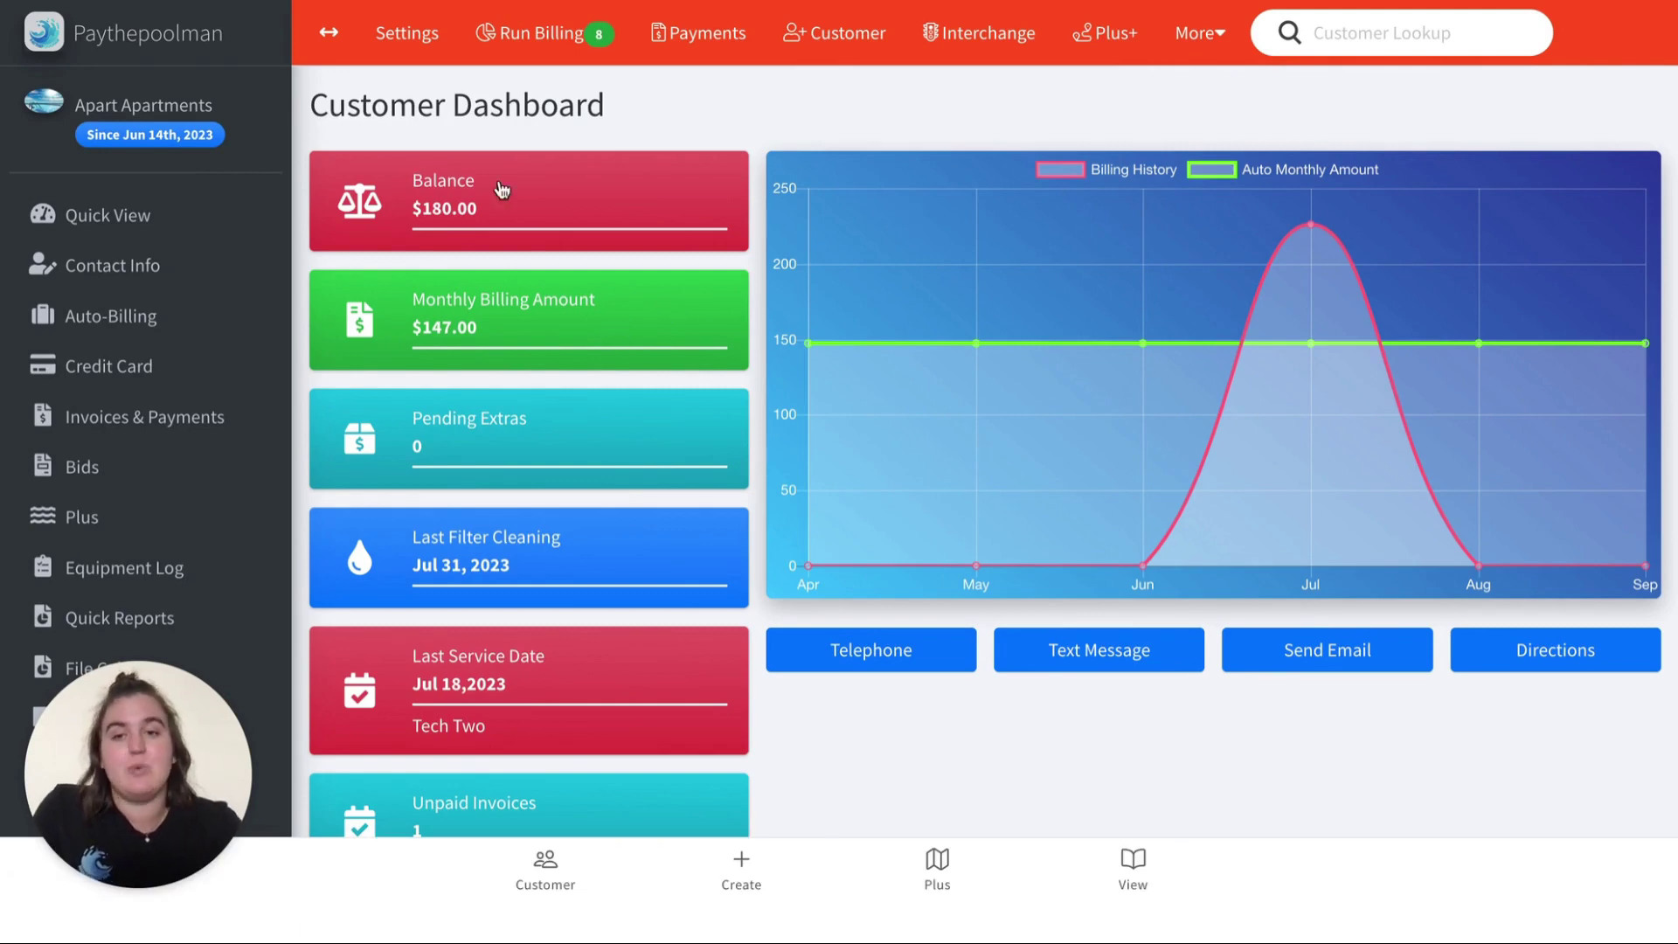
pyautogui.scroll(-1, 644, 506)
pyautogui.scroll(-2, 644, 506)
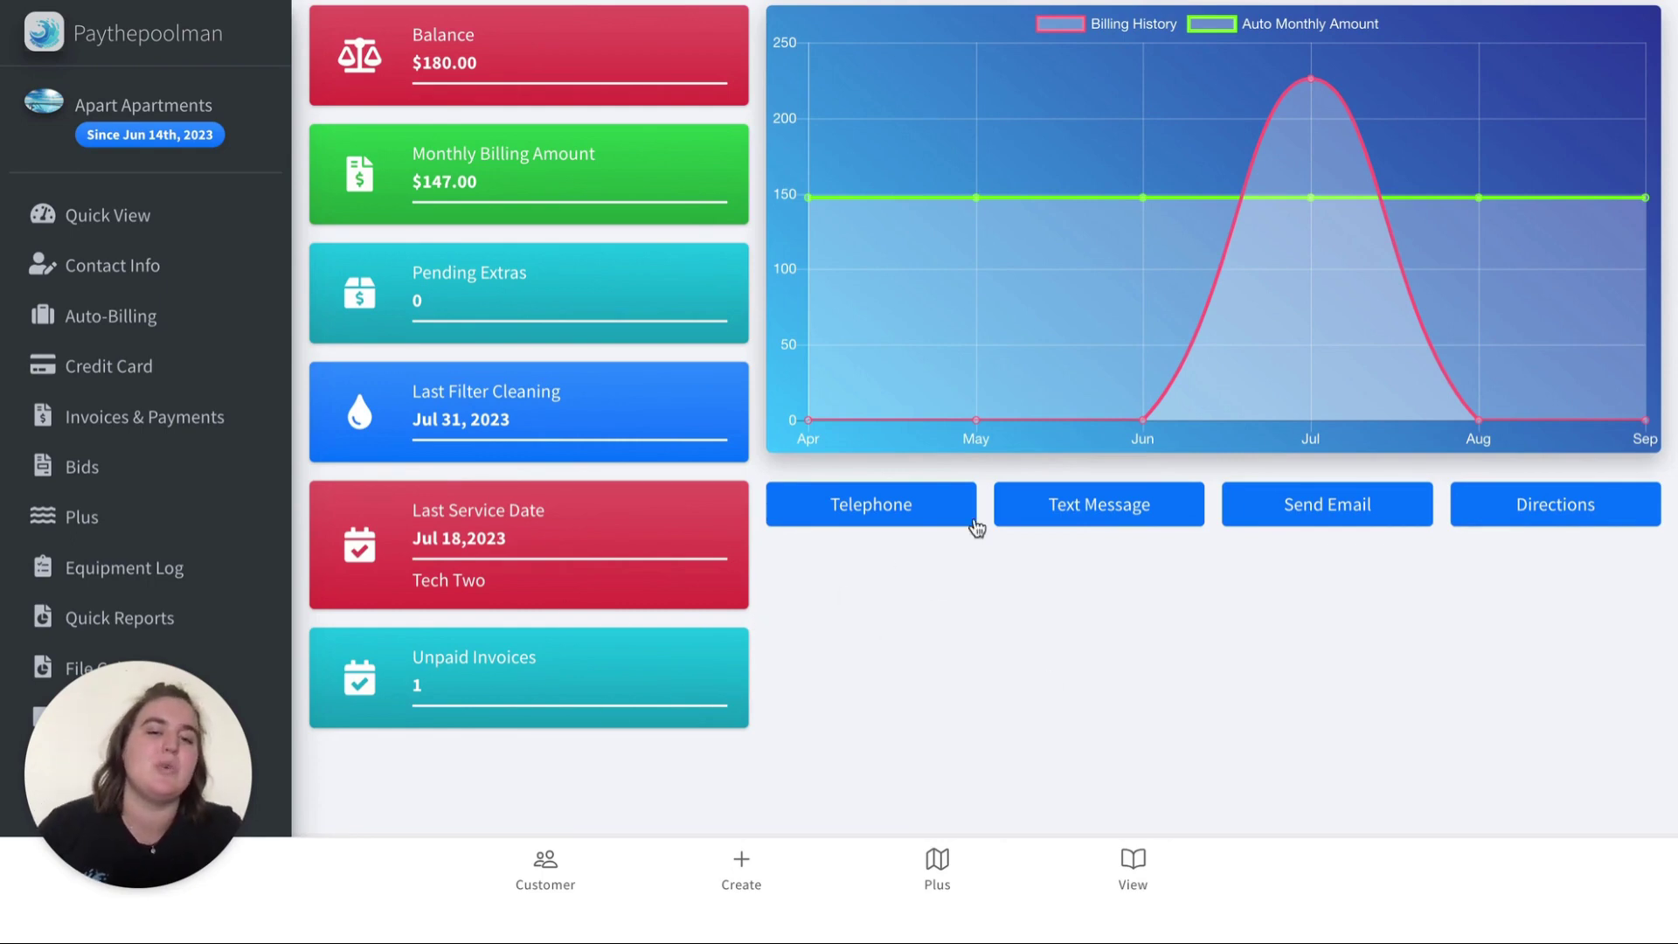
pyautogui.scroll(2, 1330, 736)
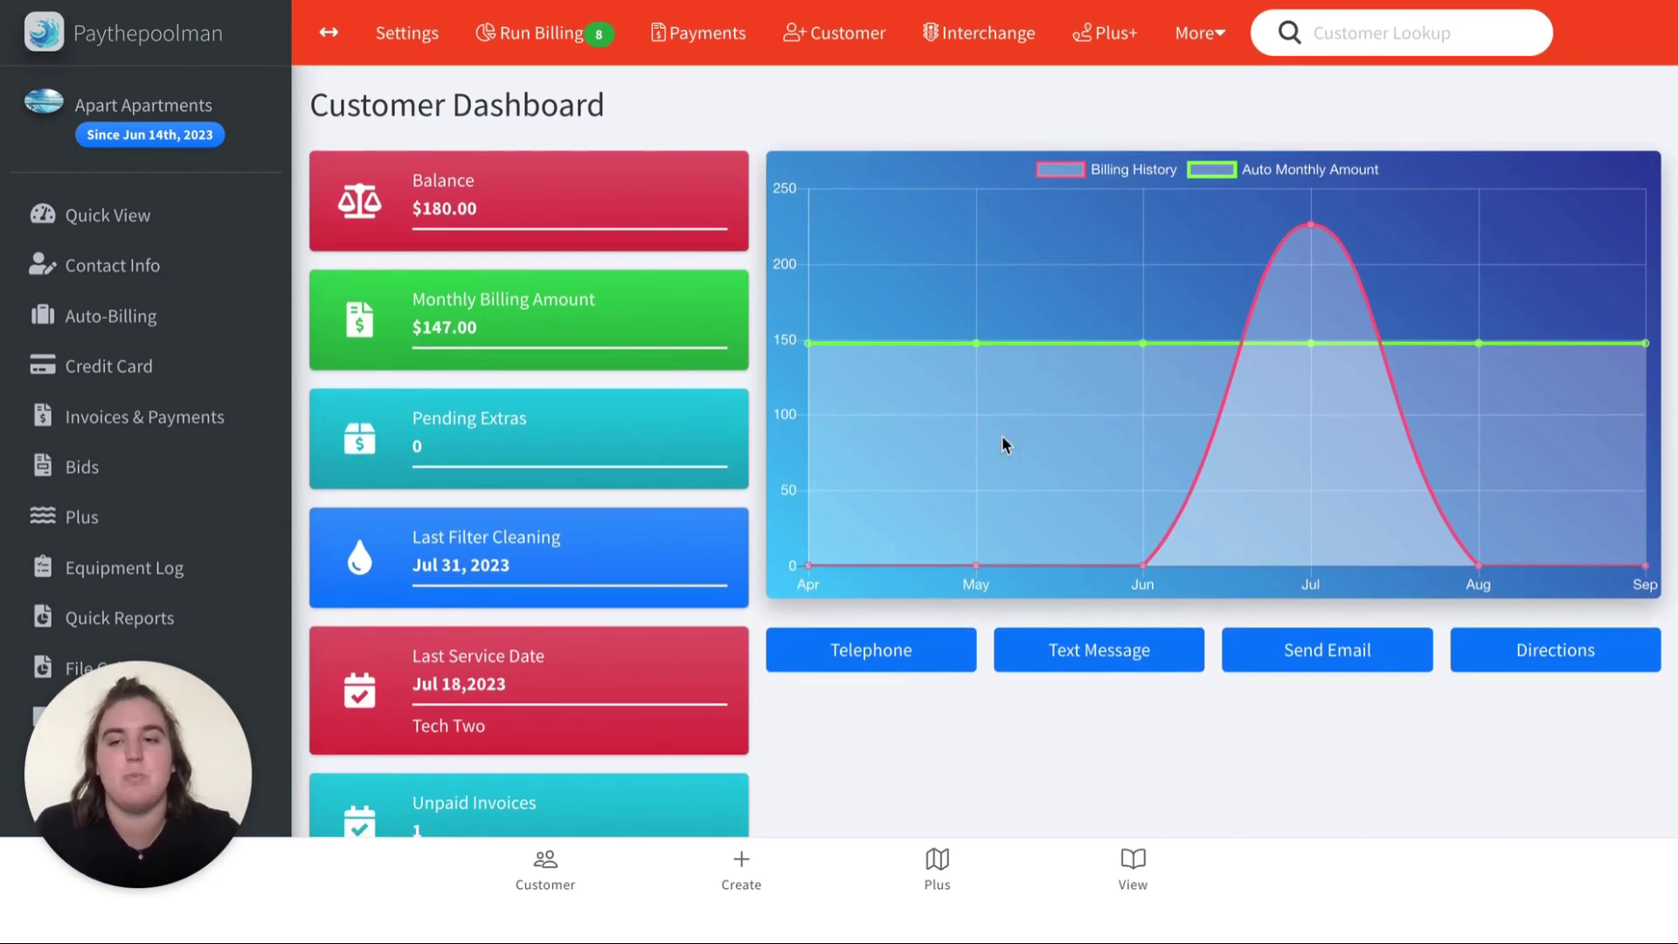
# - Open the Apart Apartments auto-billing settings for editing and save them
pyautogui.click(109, 316)
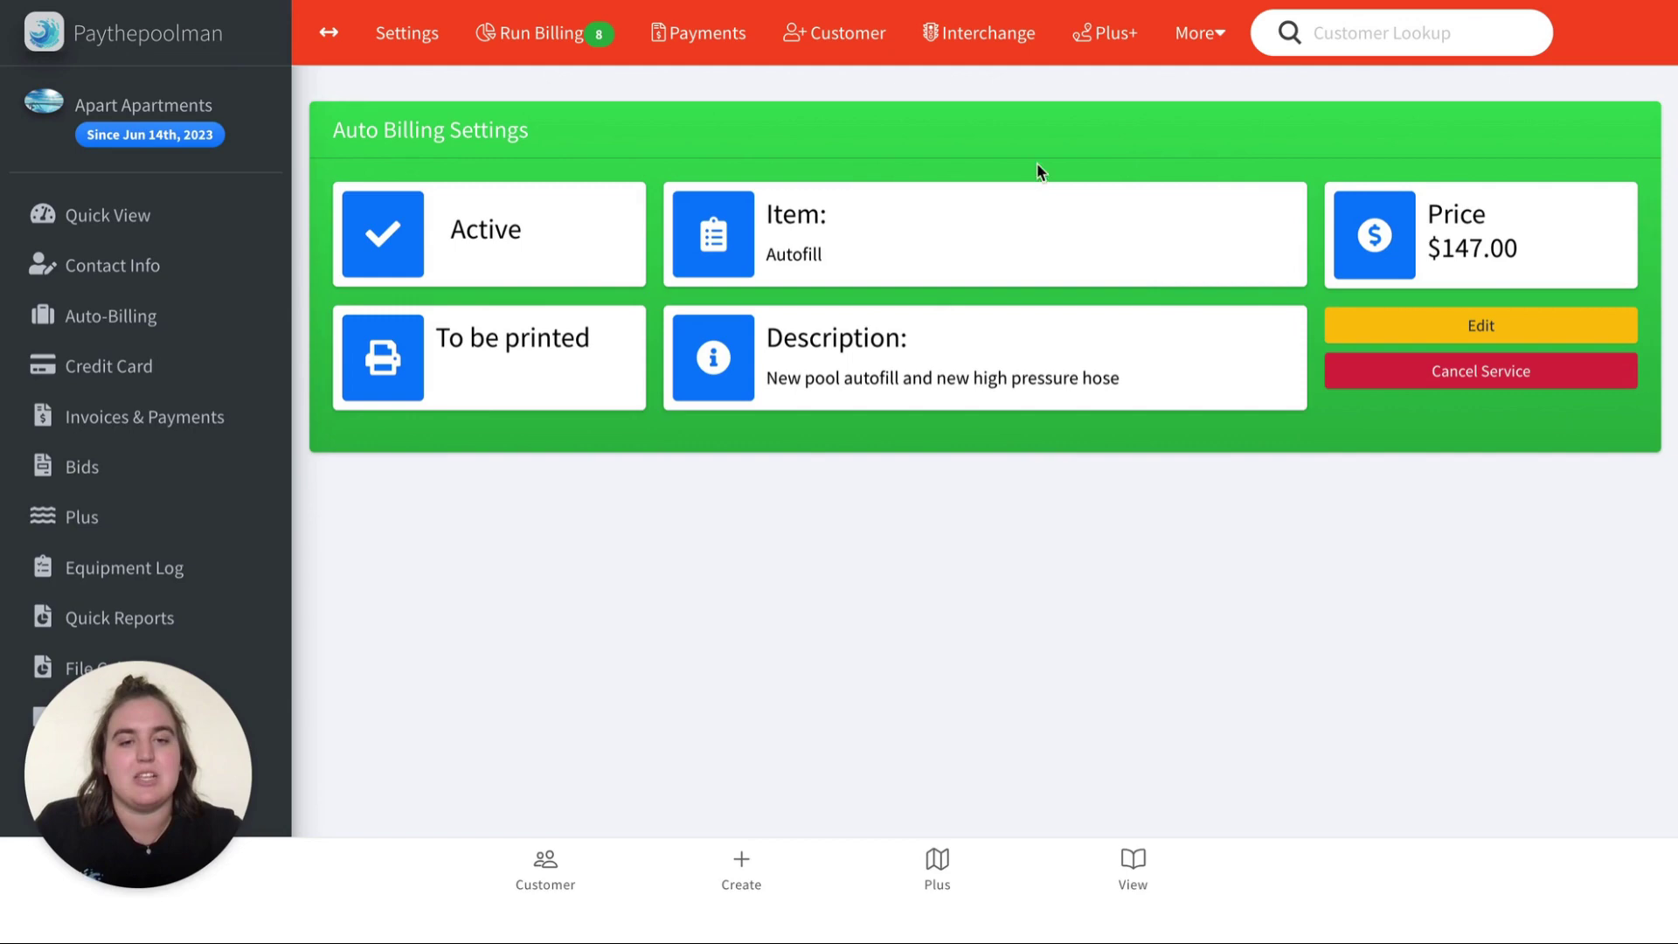
pyautogui.click(1477, 320)
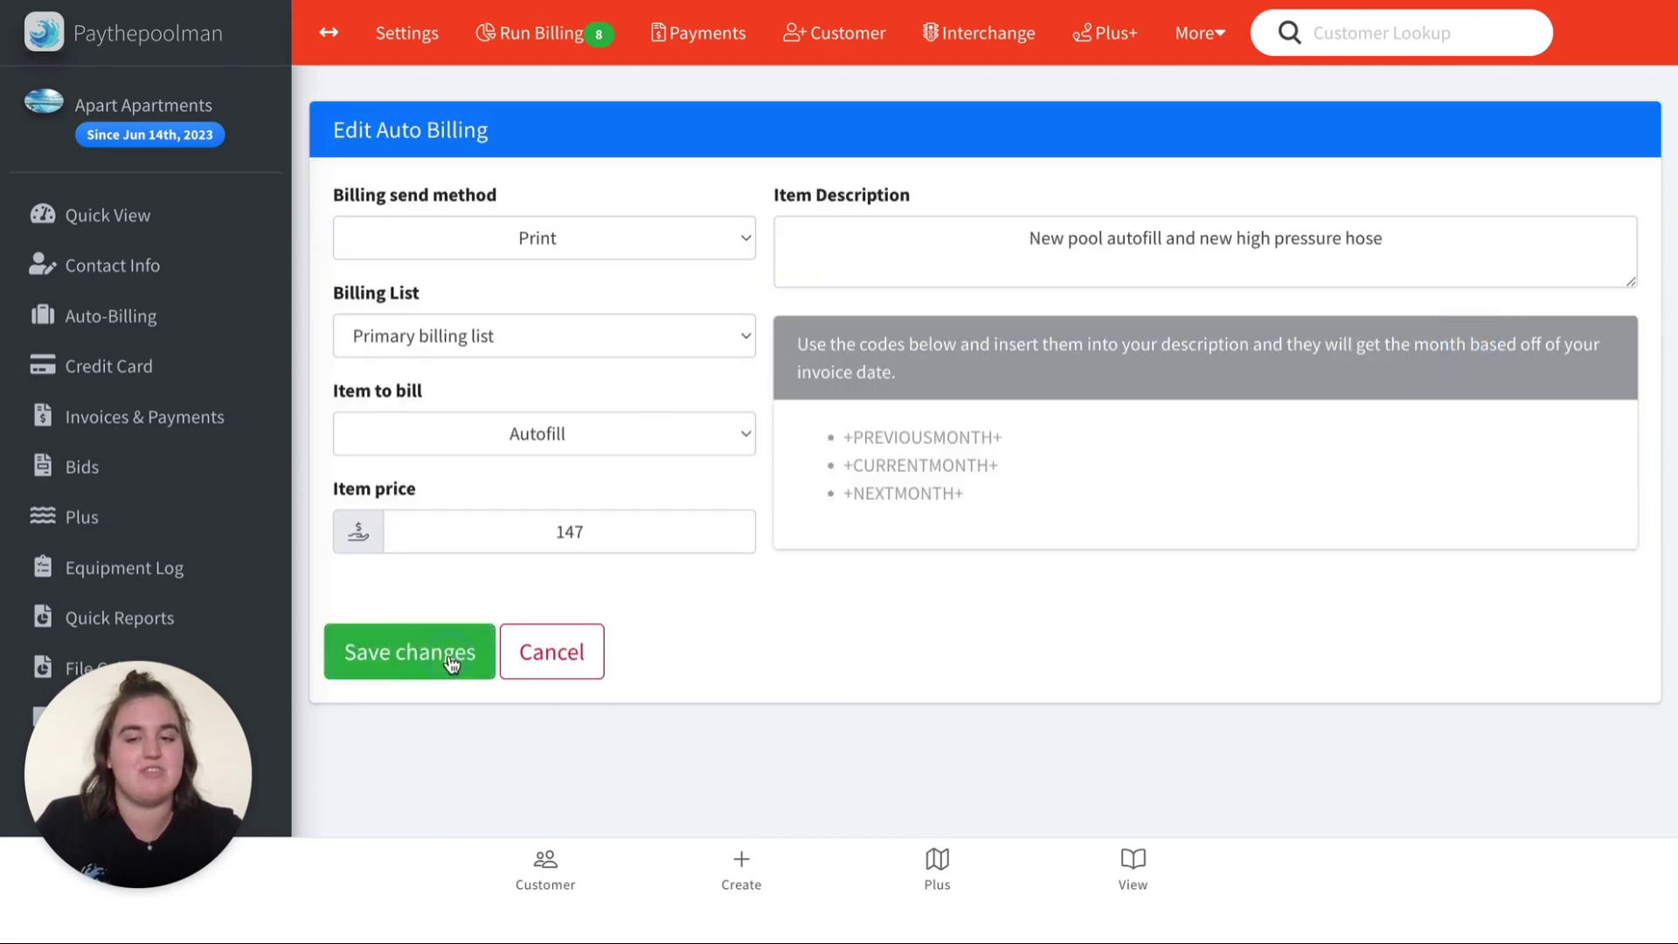
pyautogui.click(411, 652)
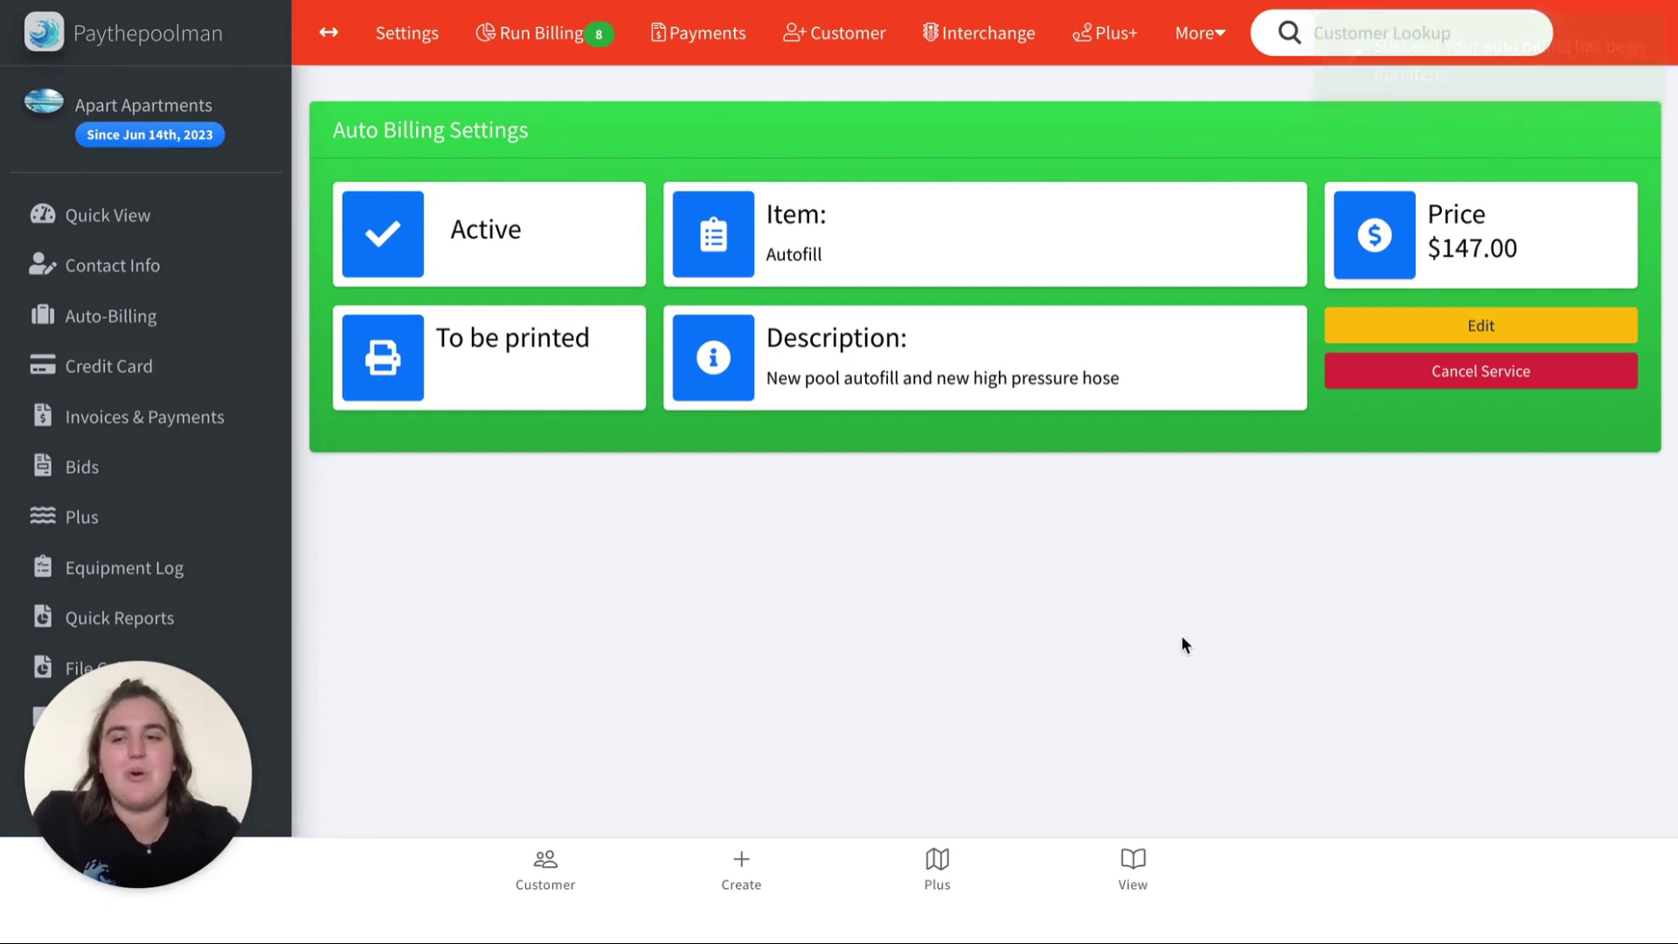
# - Go to the Plus section's Employee Center and view the employee permissions for Tech One
pyautogui.click(33, 36)
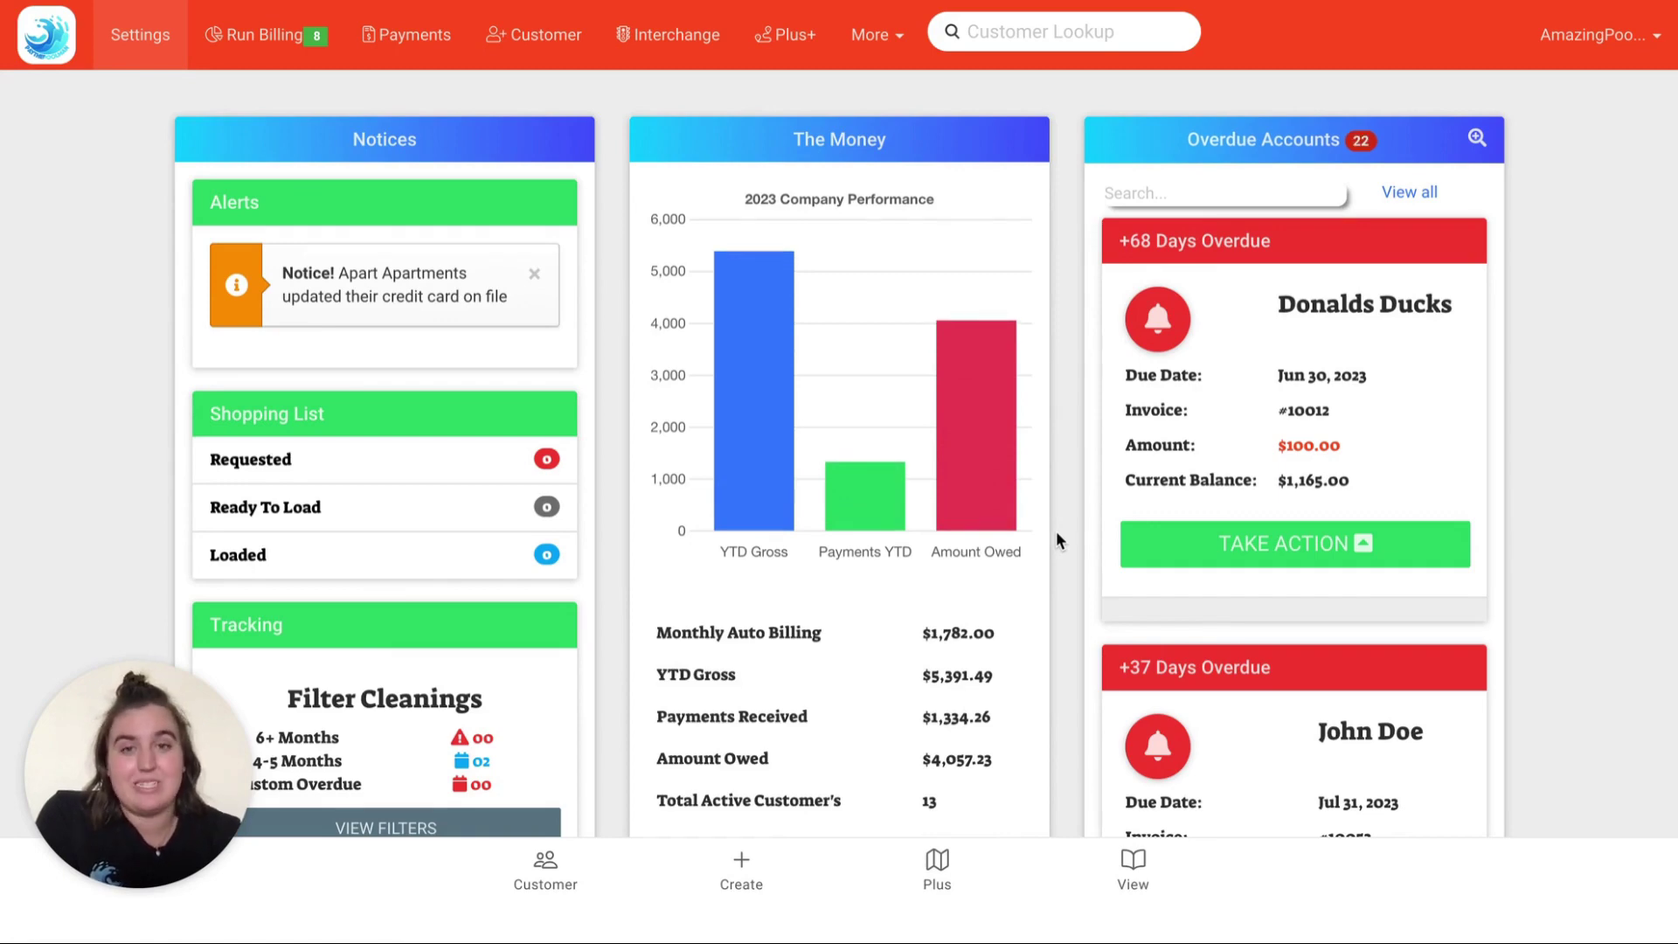
pyautogui.click(935, 870)
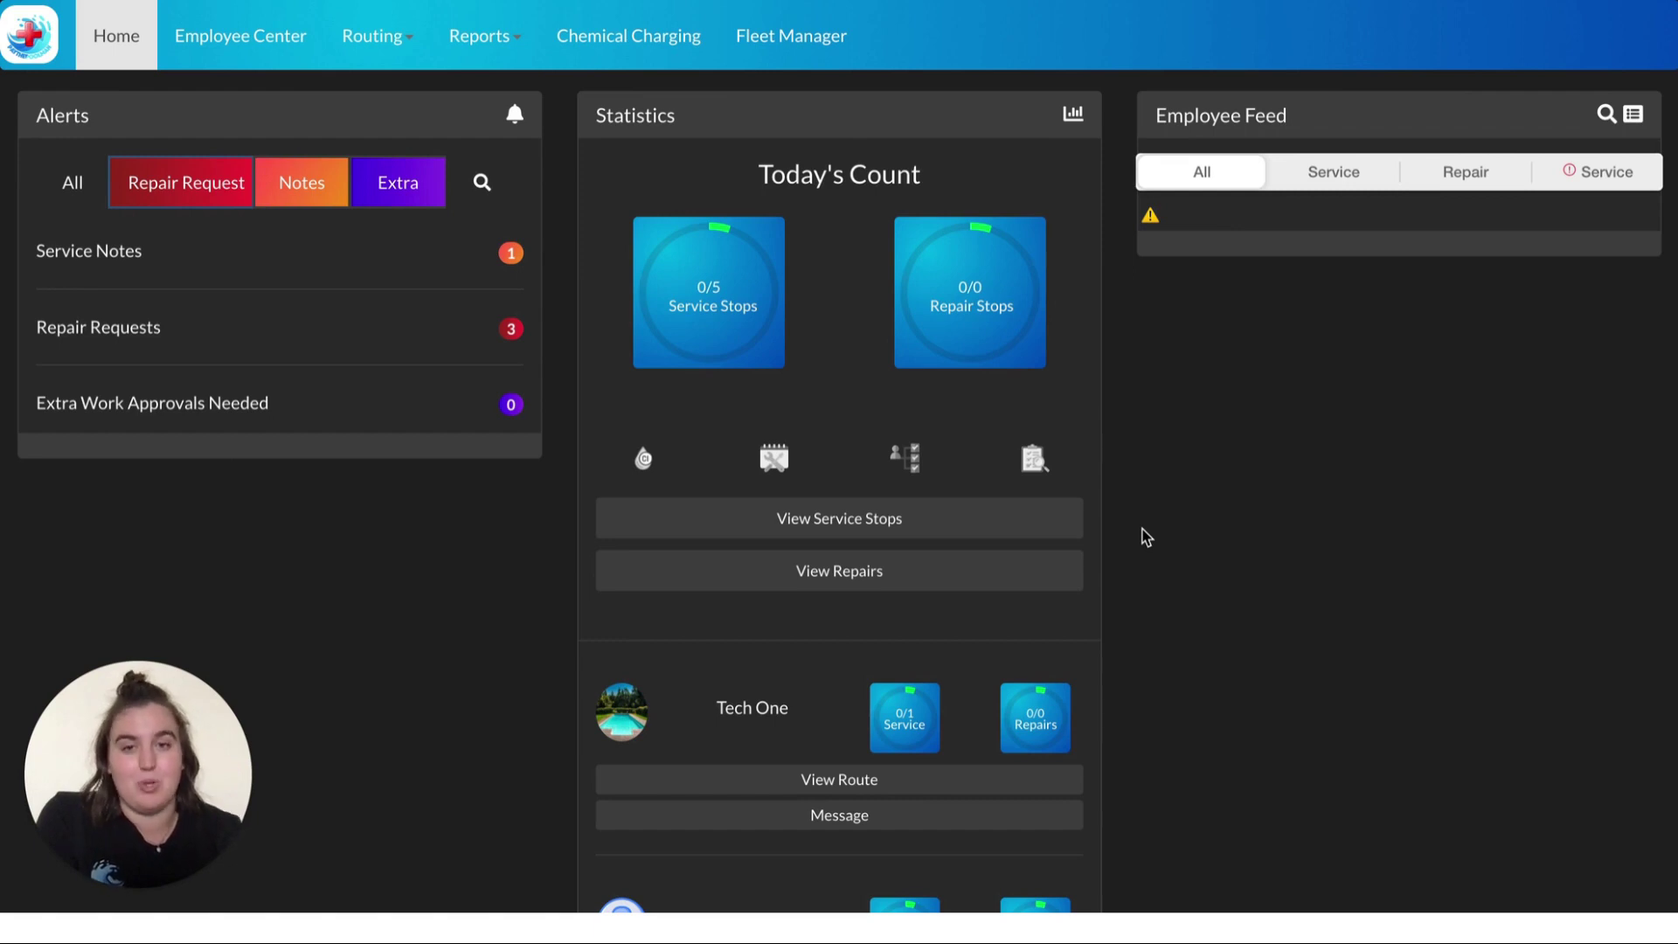
pyautogui.click(249, 36)
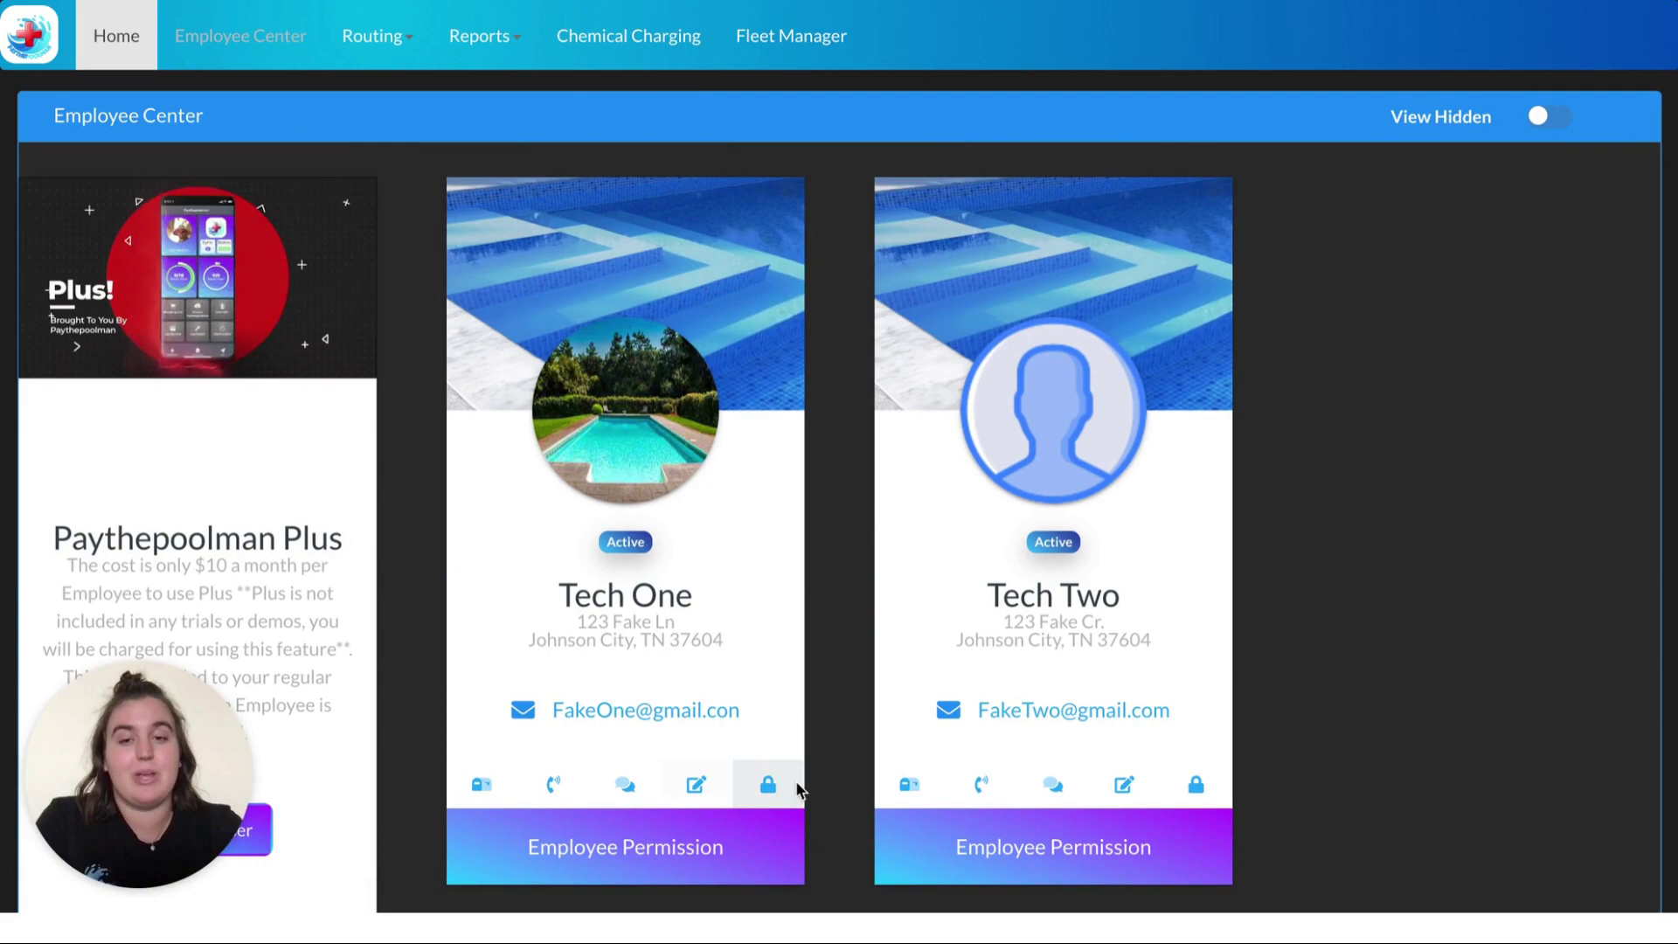
pyautogui.click(714, 844)
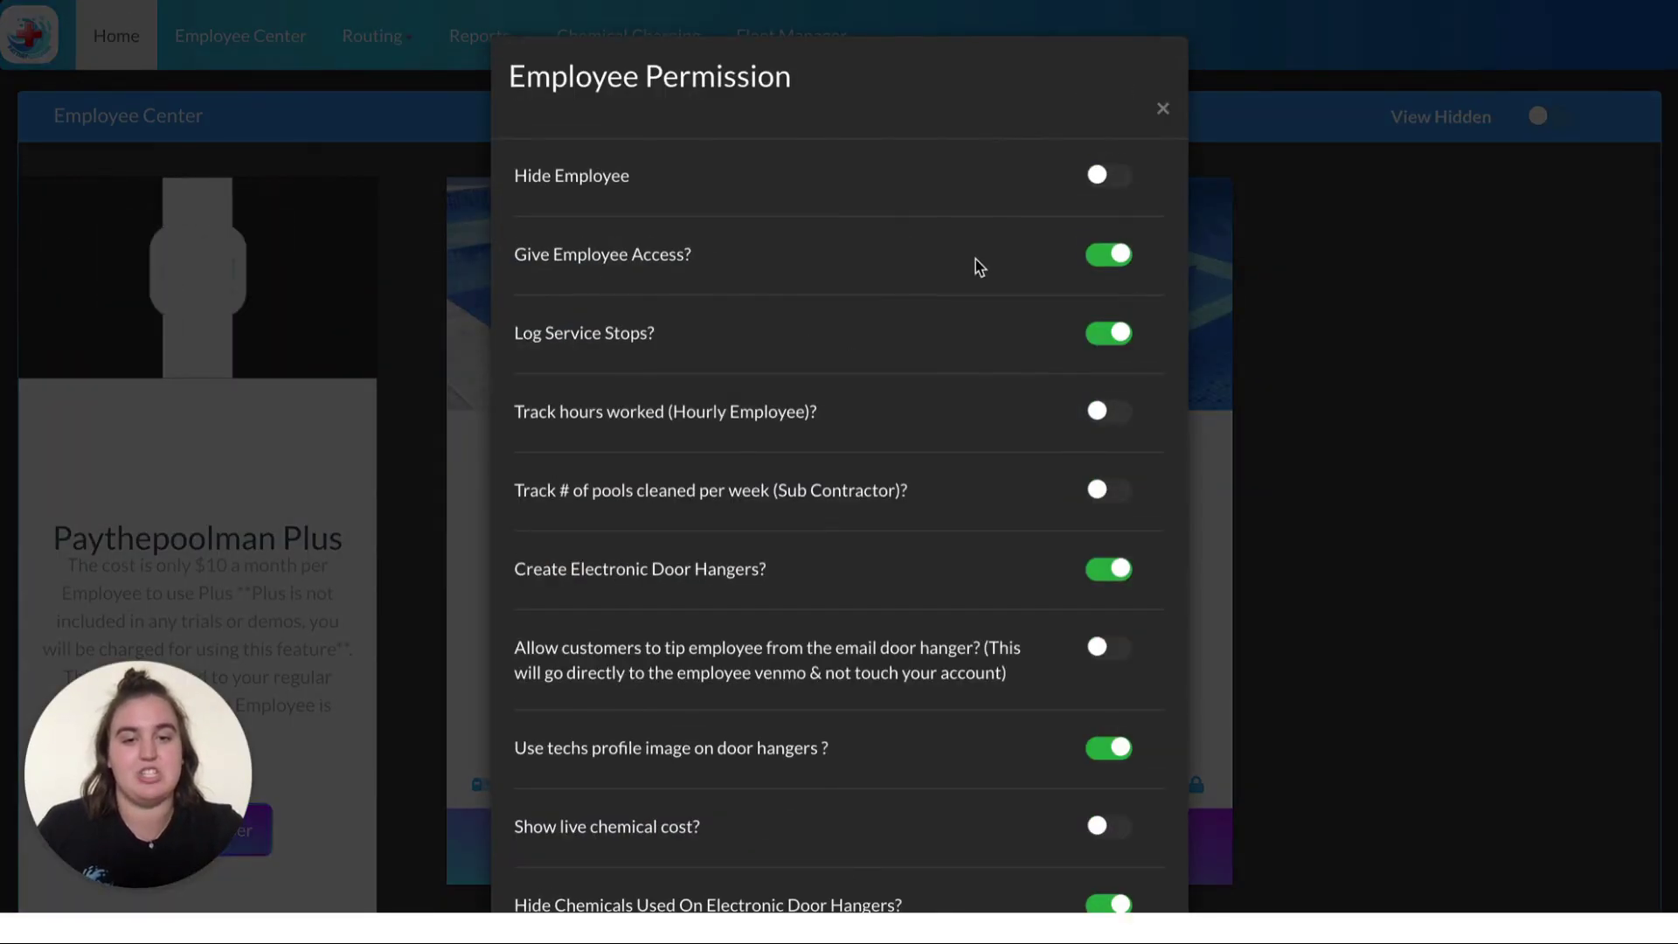
pyautogui.click(1487, 329)
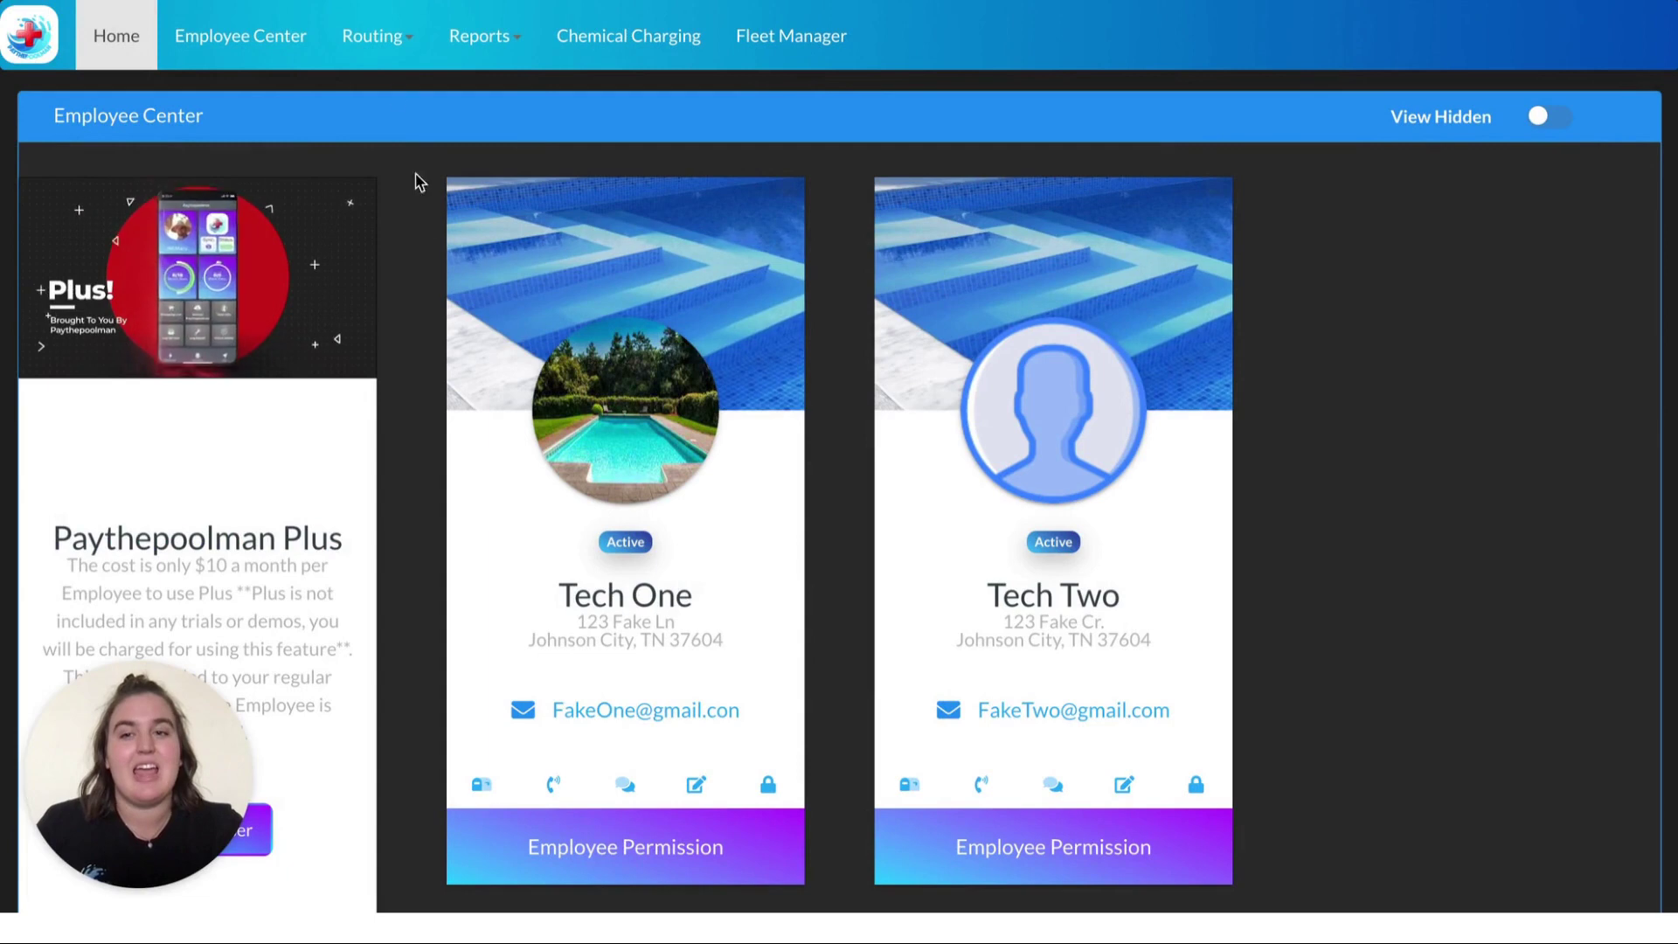
# - Open the employee routing page, select Tech One, and bring up the Monday route
pyautogui.click(374, 35)
pyautogui.click(491, 131)
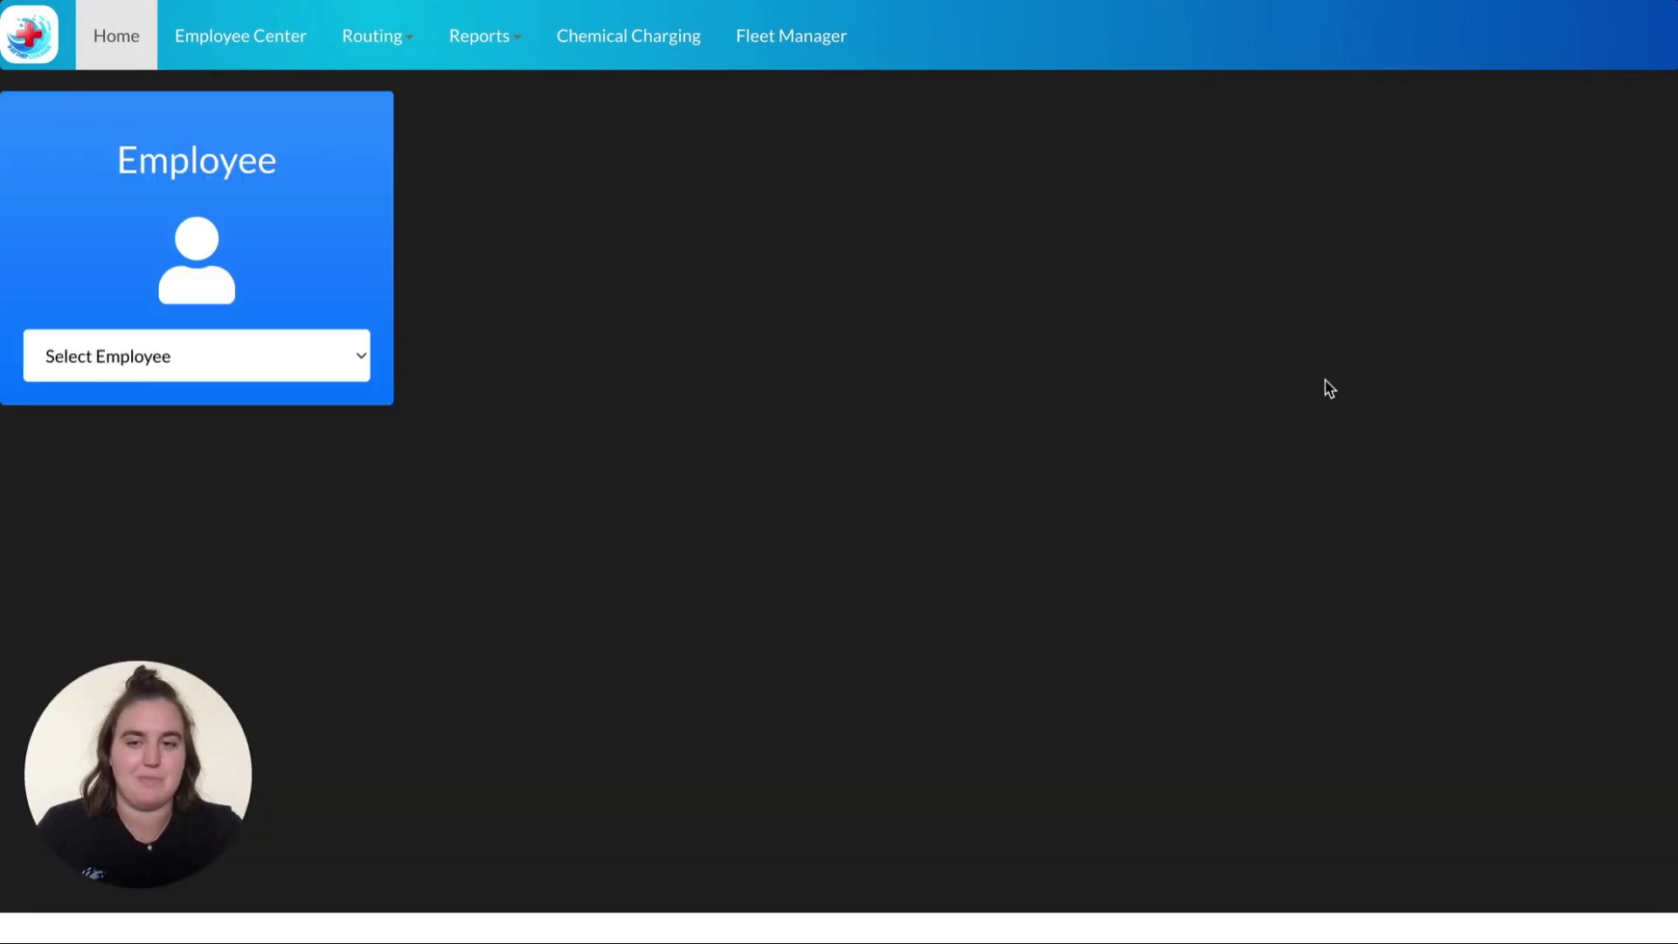
pyautogui.click(222, 374)
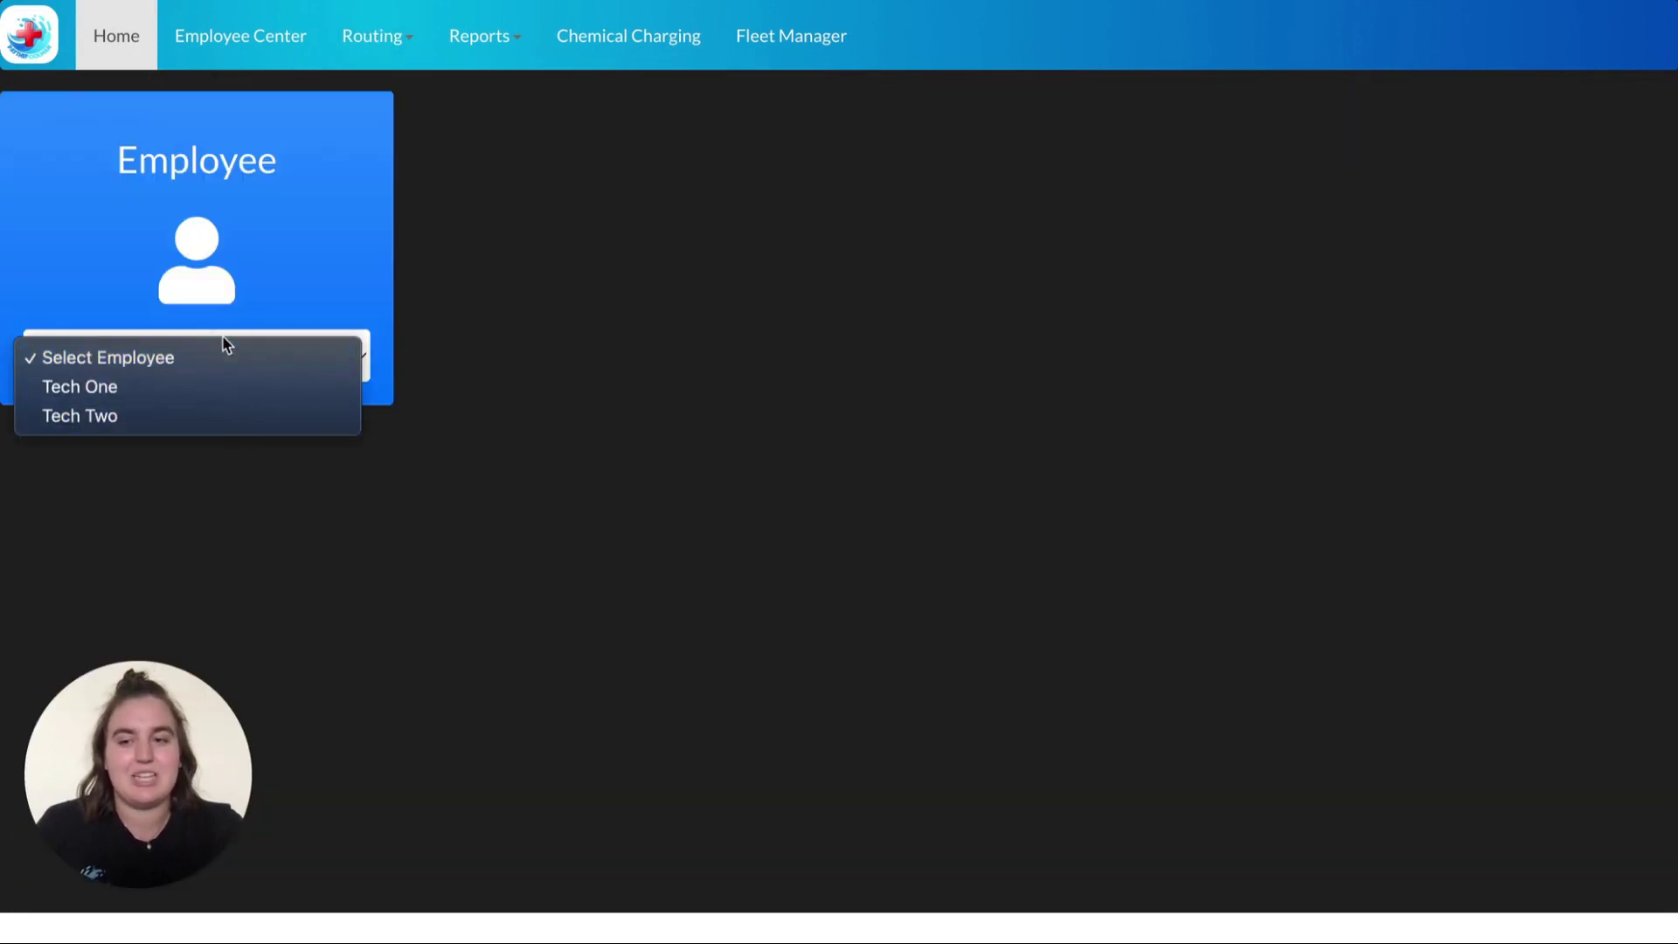
pyautogui.click(233, 385)
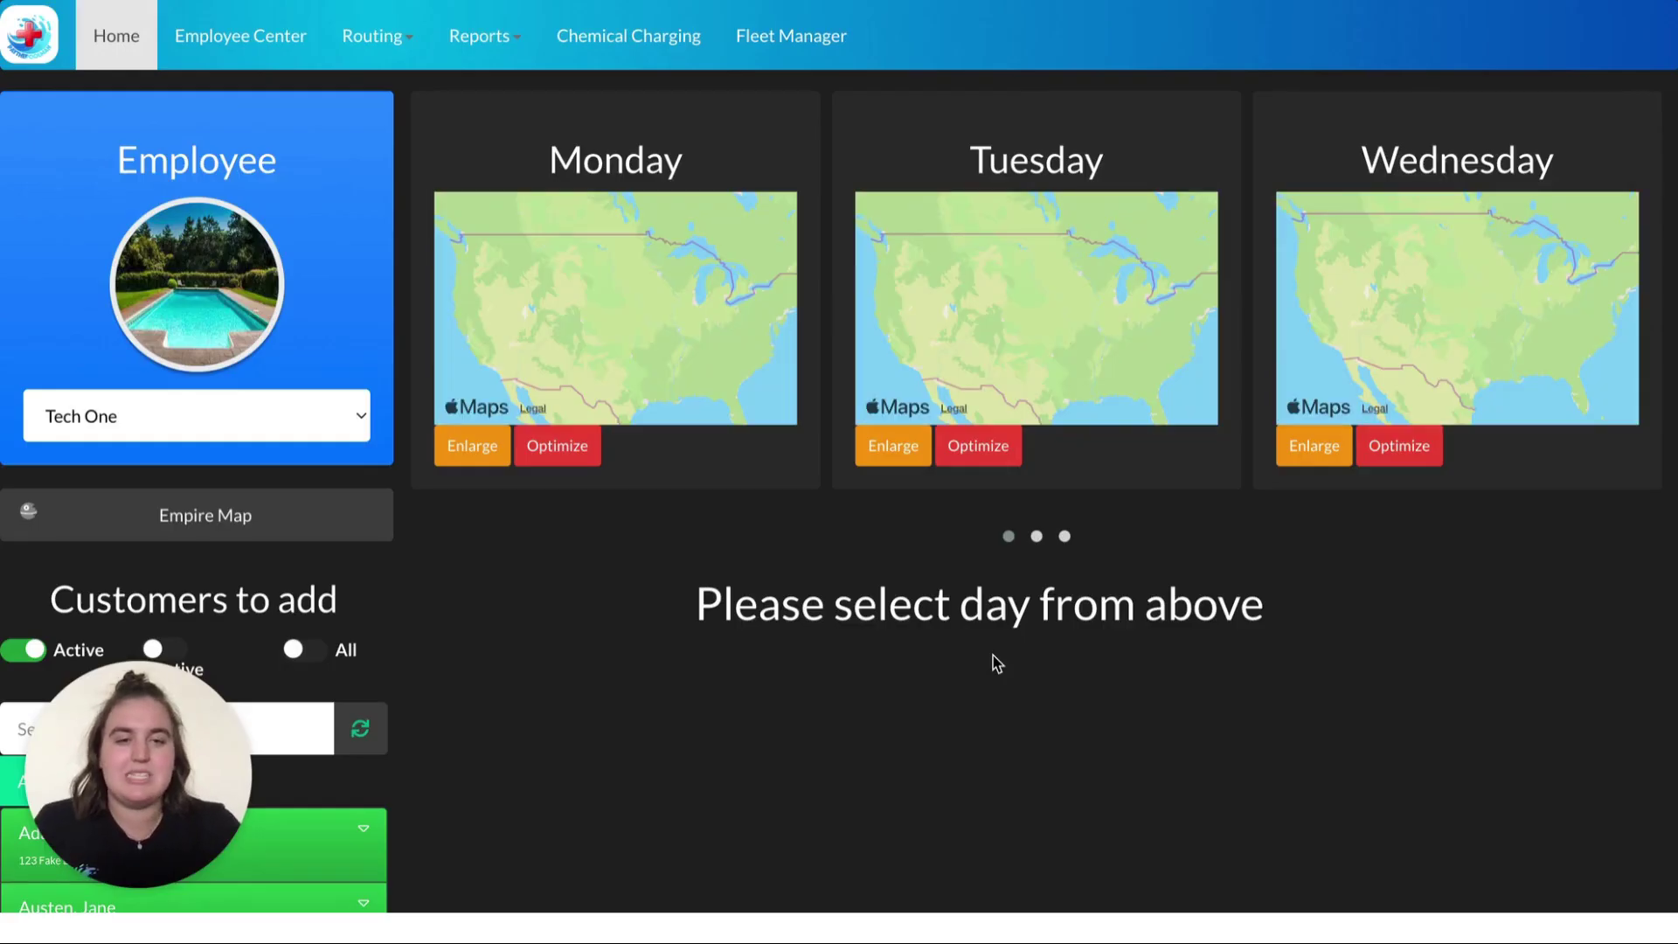
pyautogui.click(643, 350)
pyautogui.scroll(-1, 1283, 833)
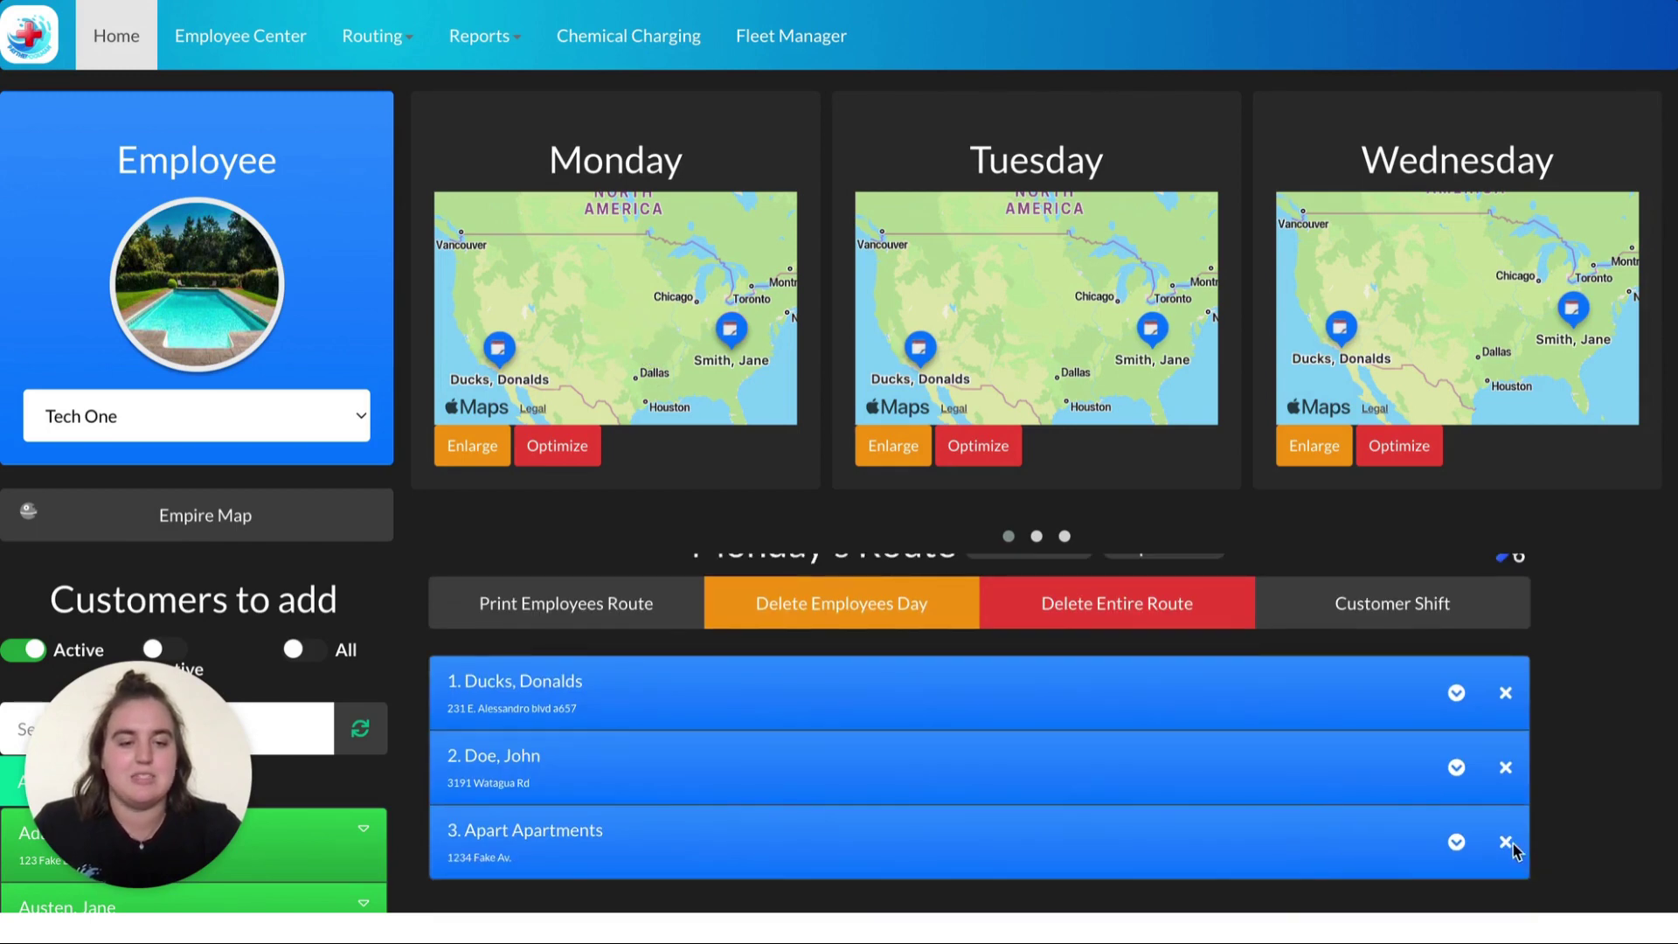
# - Remove all stops from Tech One's Monday route and add the first red-marked customer from the customers-to-add list
pyautogui.click(1505, 769)
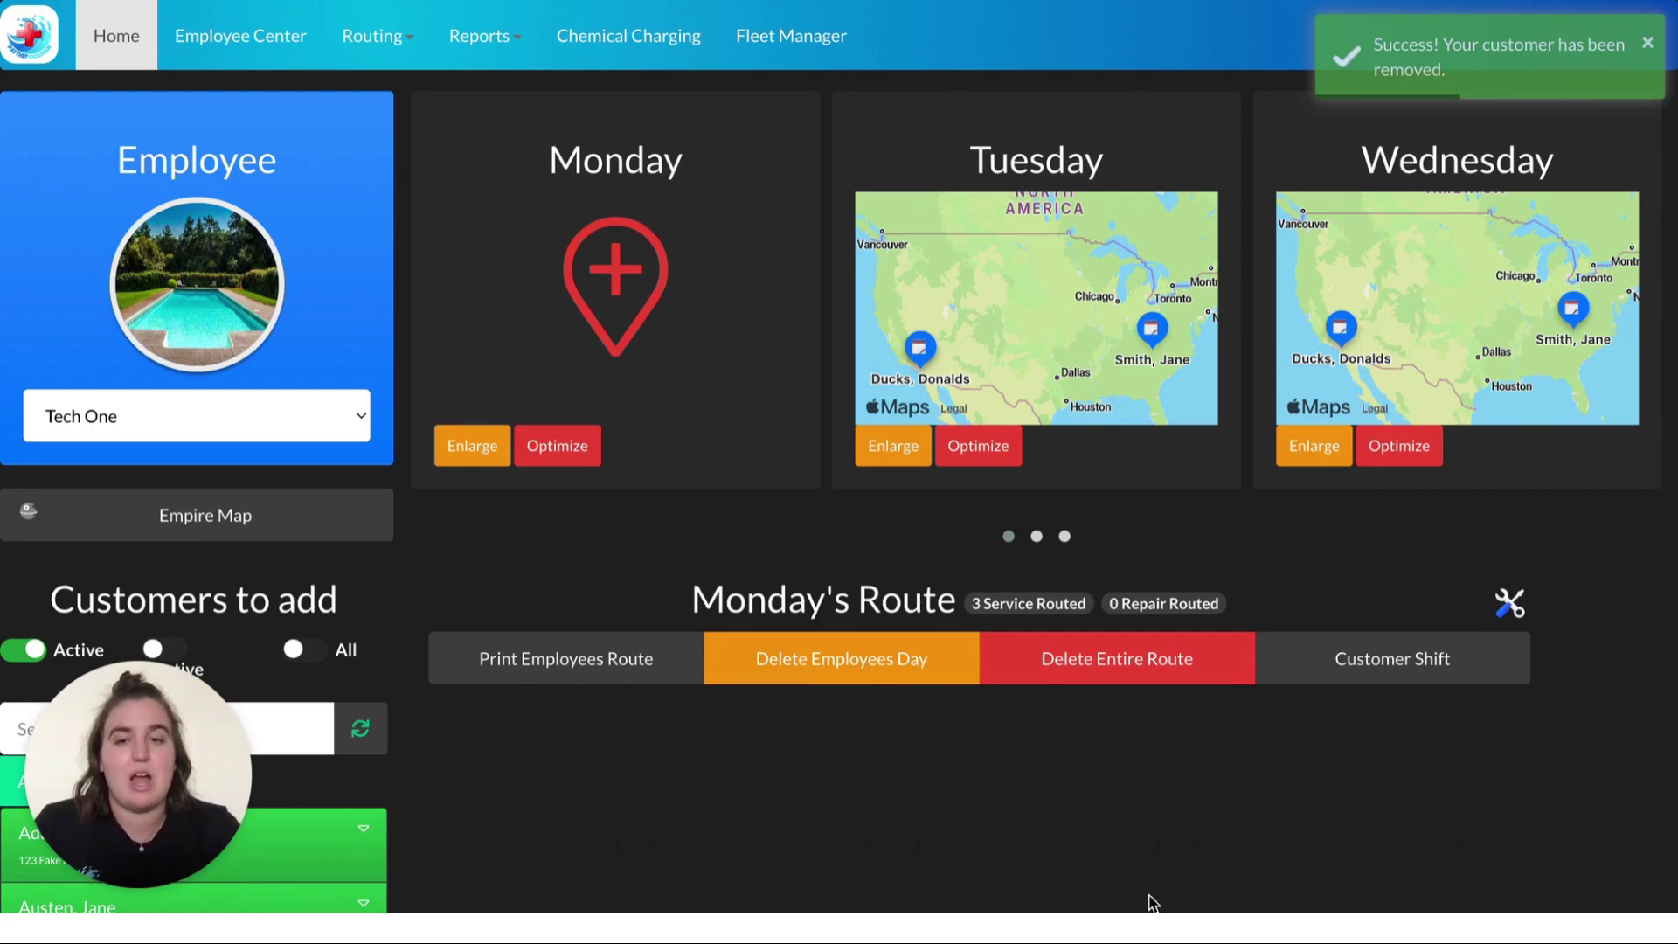
pyautogui.scroll(-3, 1068, 784)
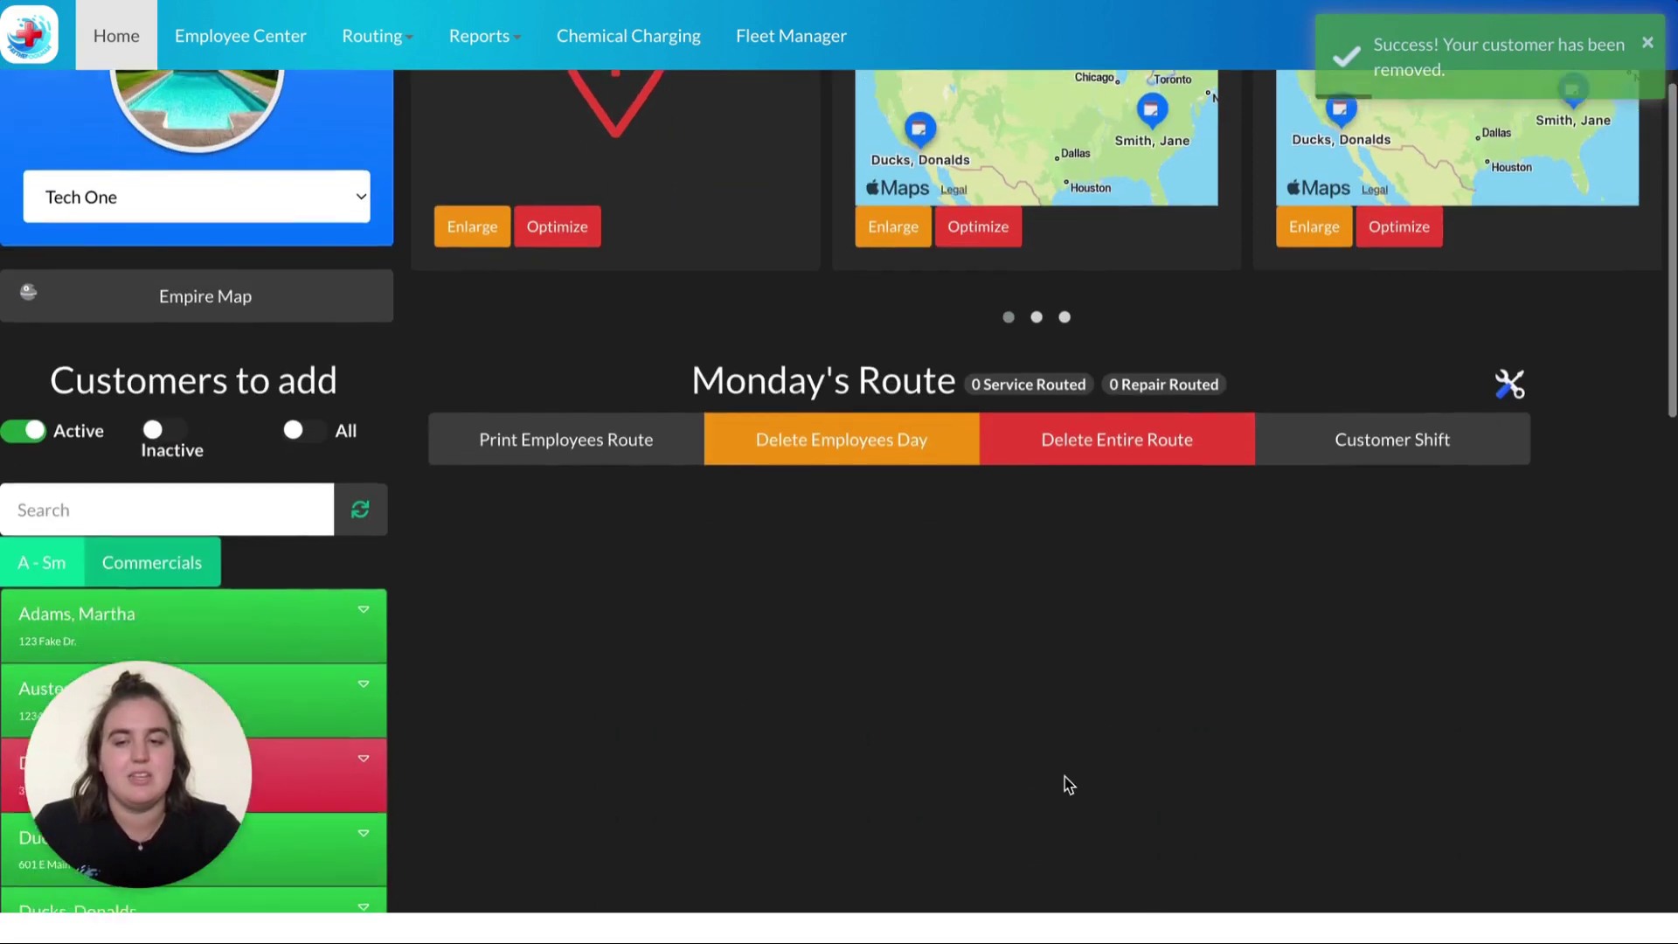
pyautogui.scroll(-4, 1068, 784)
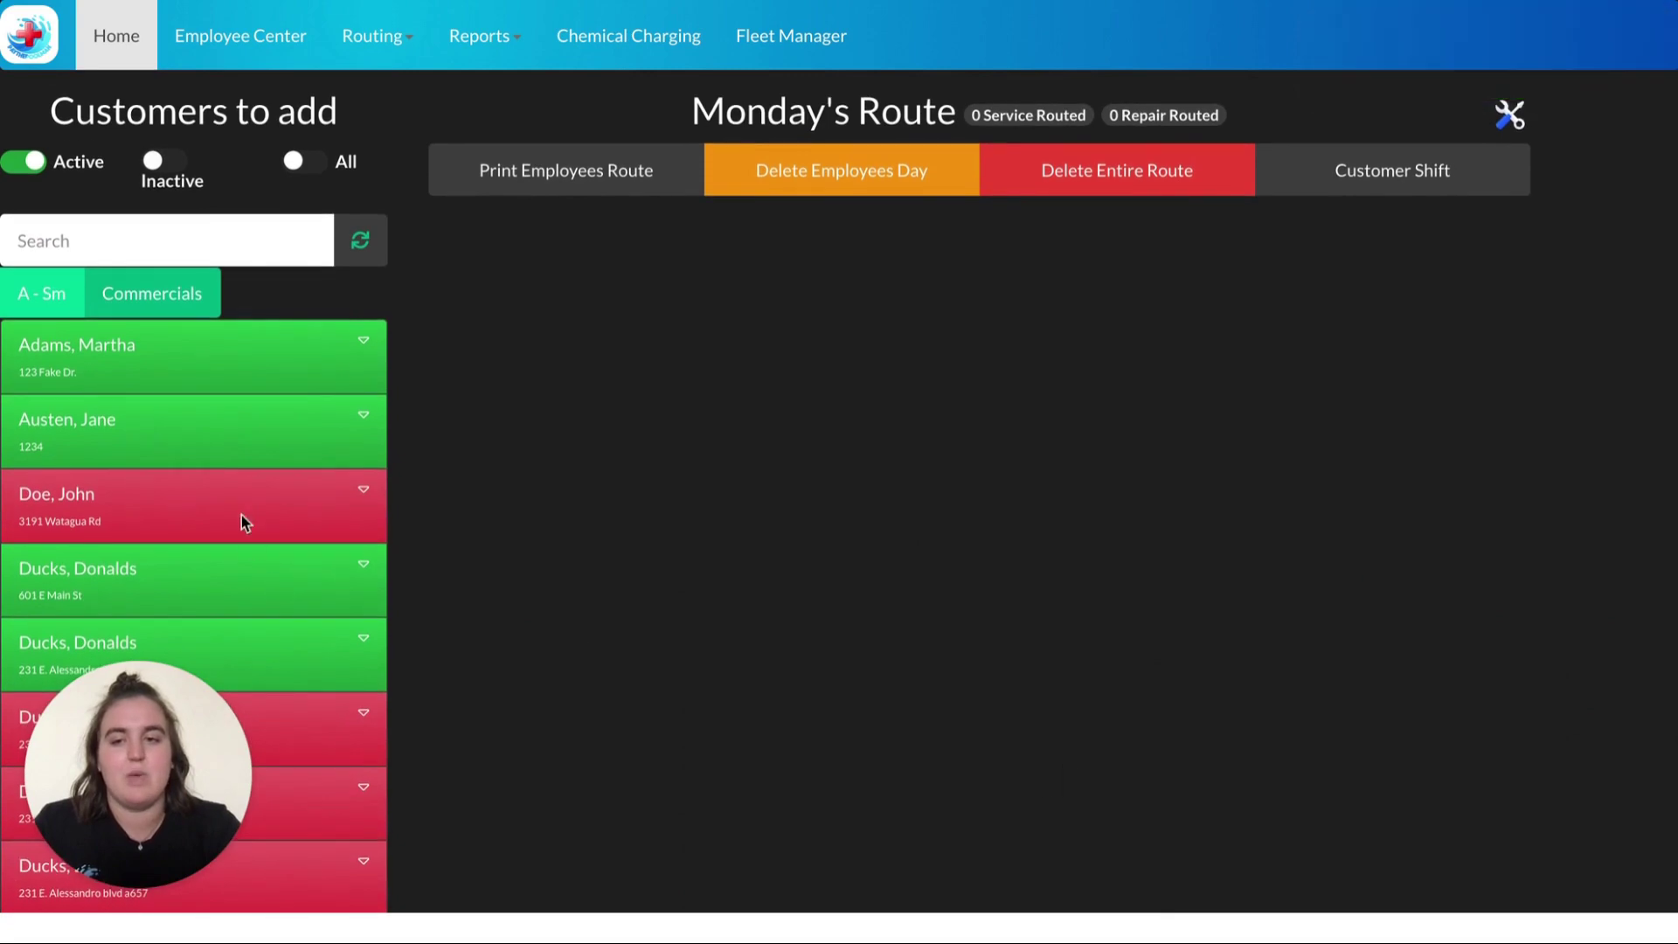
pyautogui.moveTo(244, 522); pyautogui.dragTo(1062, 267)
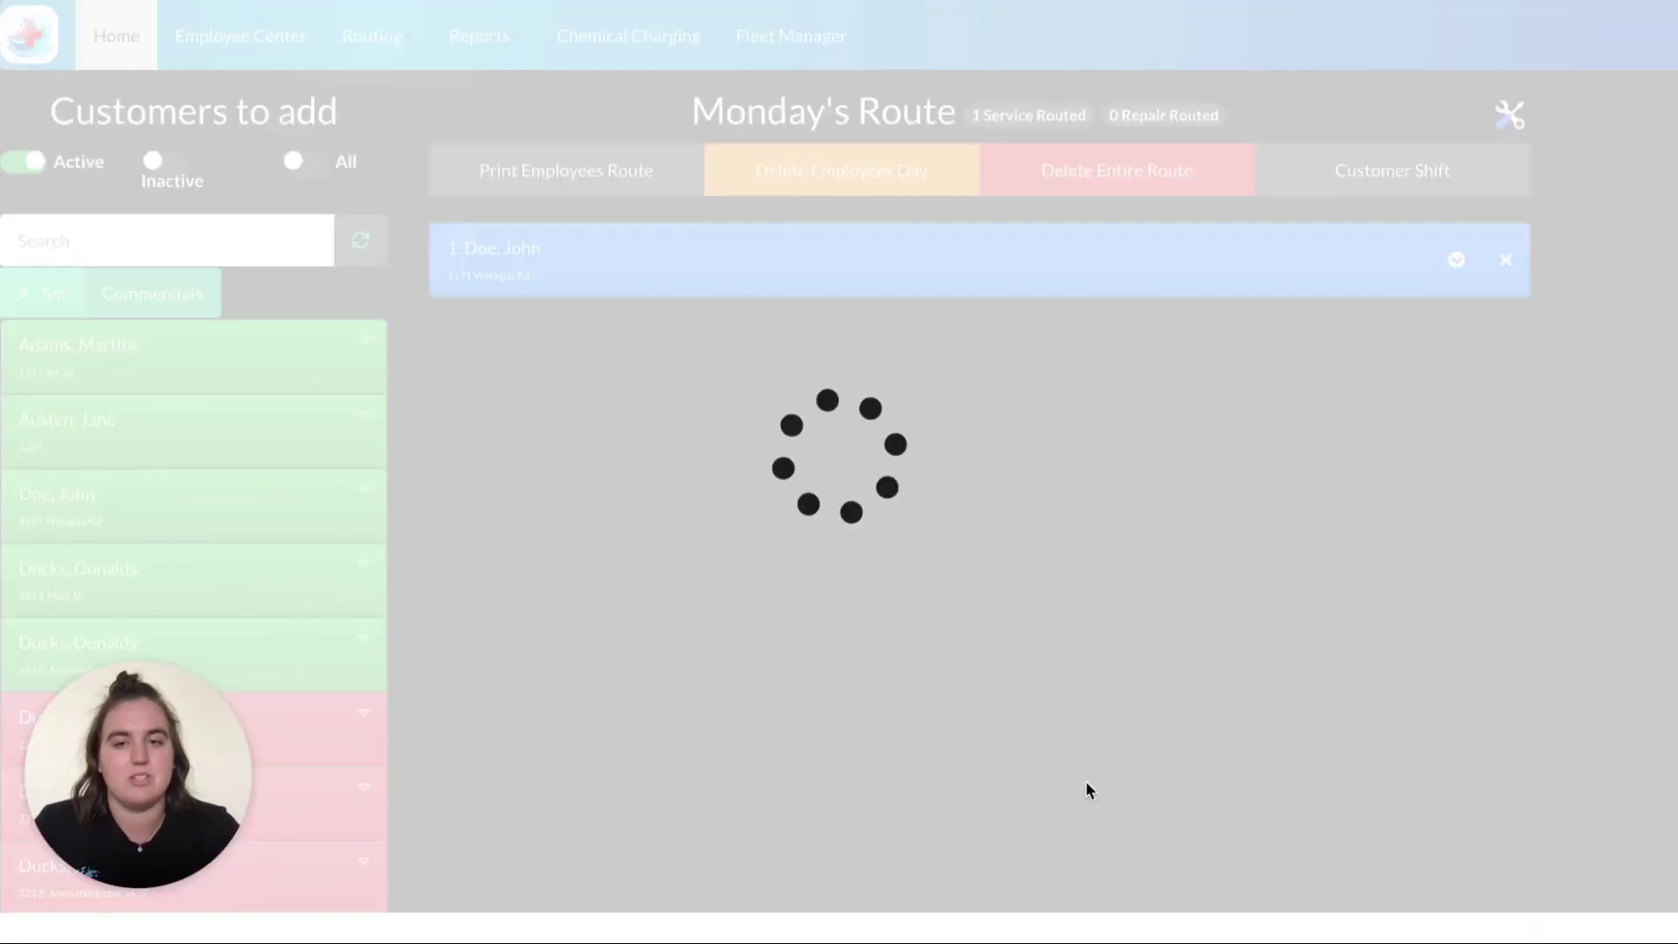
pyautogui.scroll(-2, 314, 423)
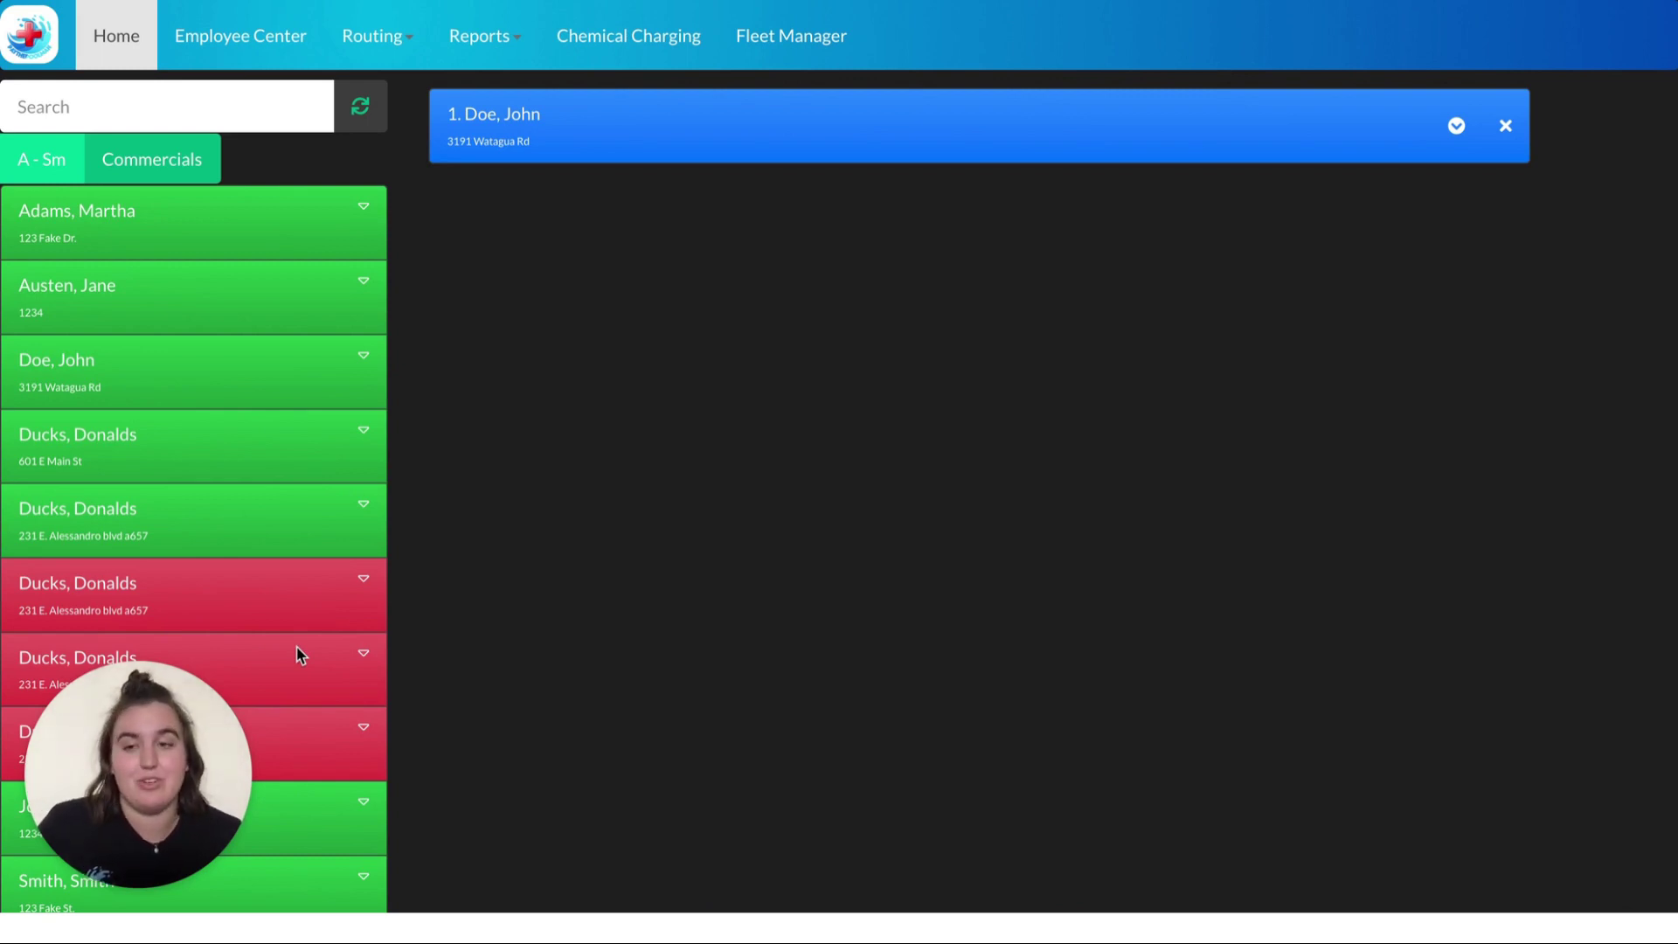
# - Add the first red-marked customer from the customers-to-add list to Monday's route and move that stop to second place
pyautogui.scroll(3, 299, 655)
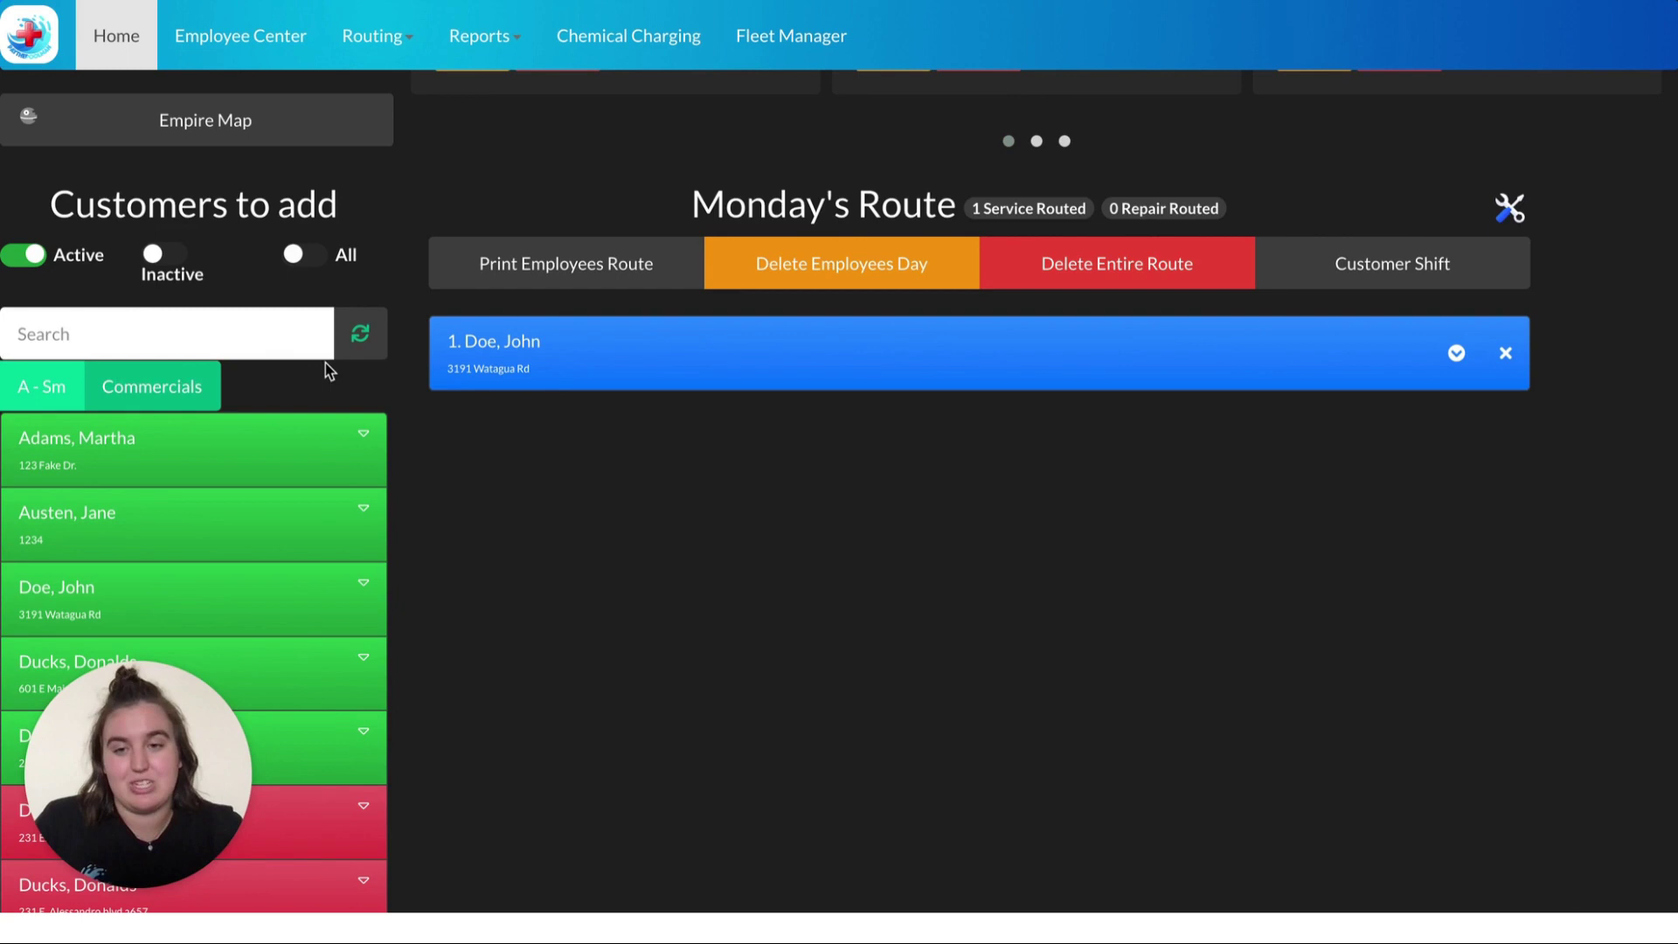
pyautogui.scroll(-1, 560, 390)
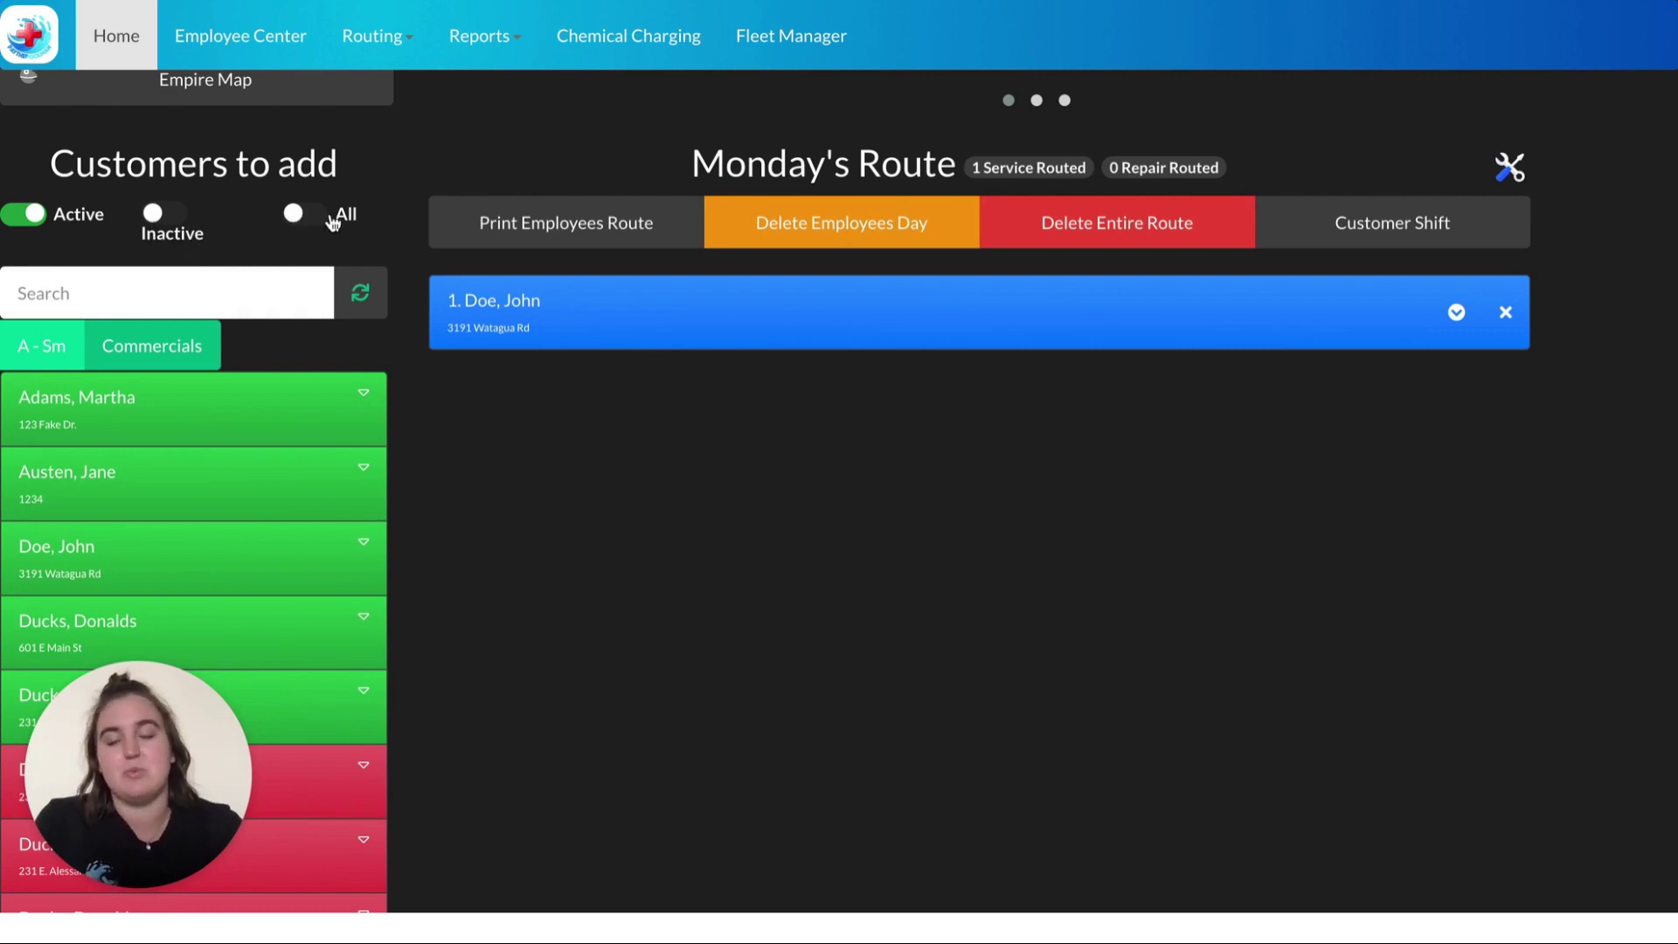
pyautogui.scroll(-3, 405, 281)
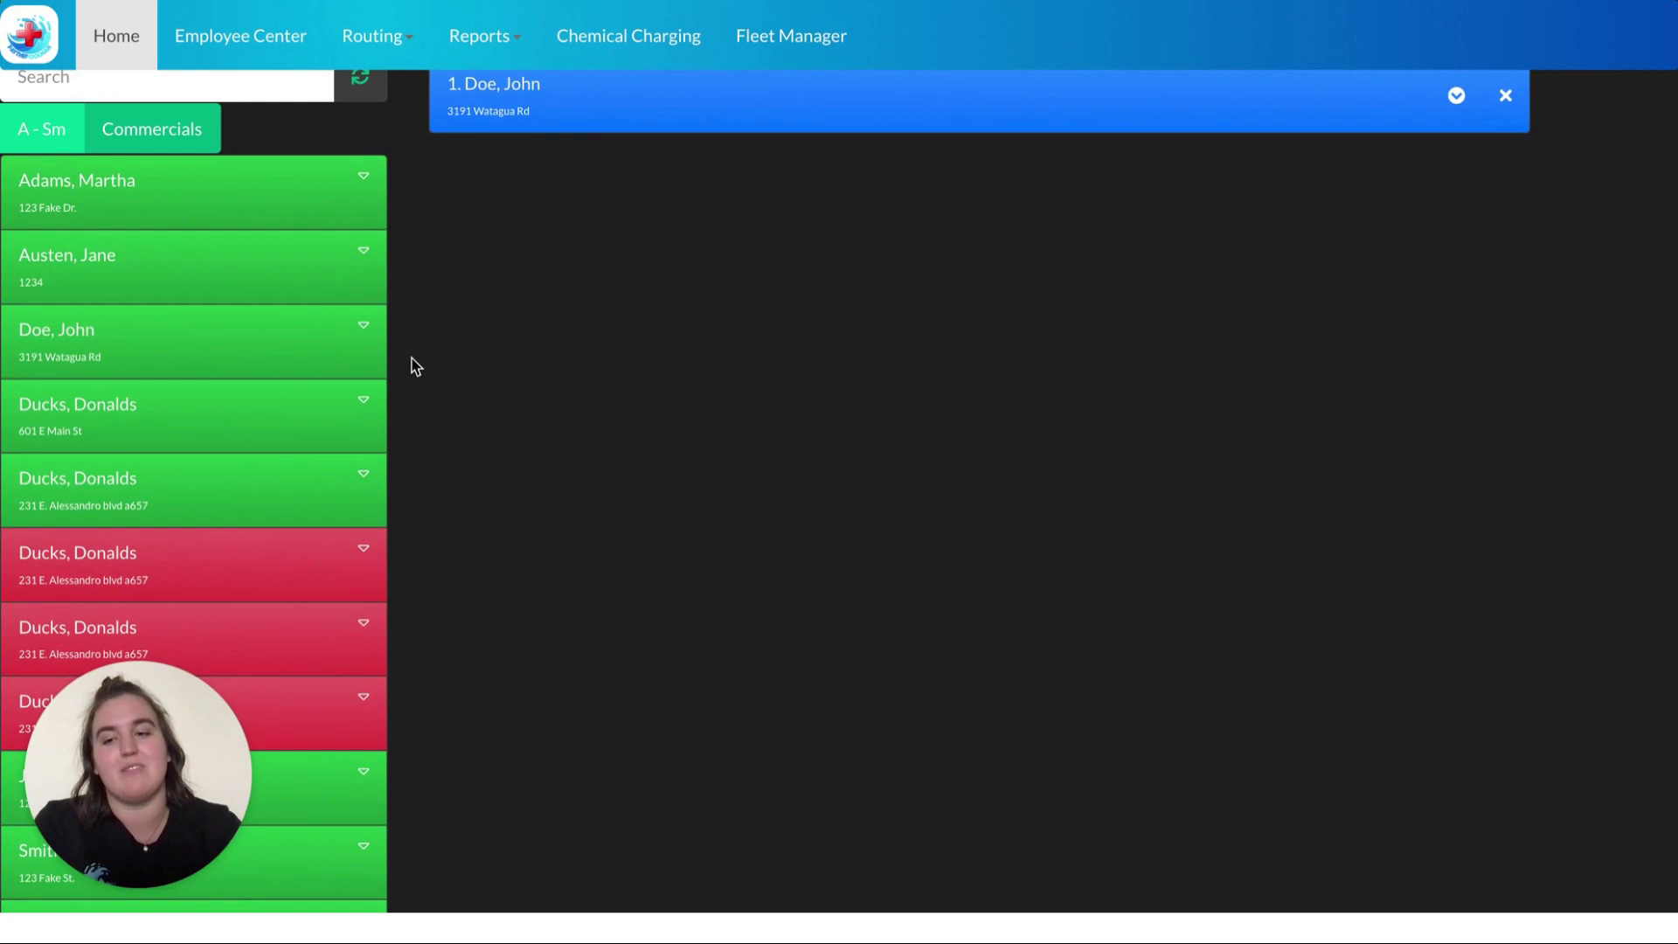
pyautogui.scroll(-1, 414, 366)
pyautogui.scroll(1, 414, 365)
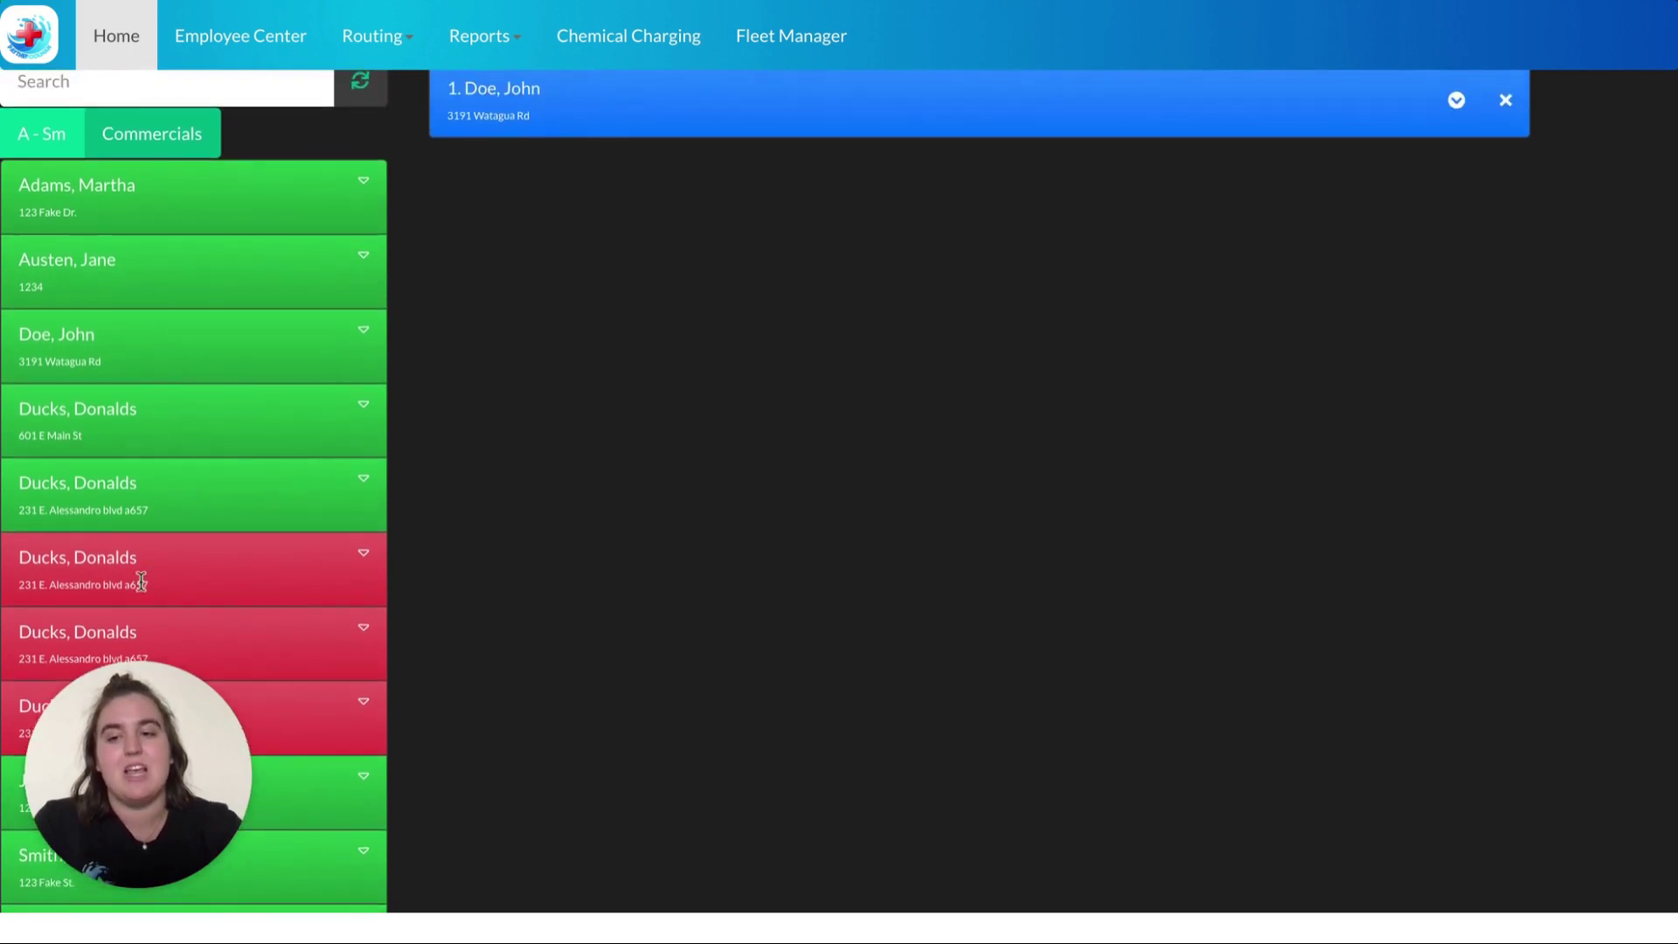
pyautogui.moveTo(141, 581); pyautogui.dragTo(722, 145)
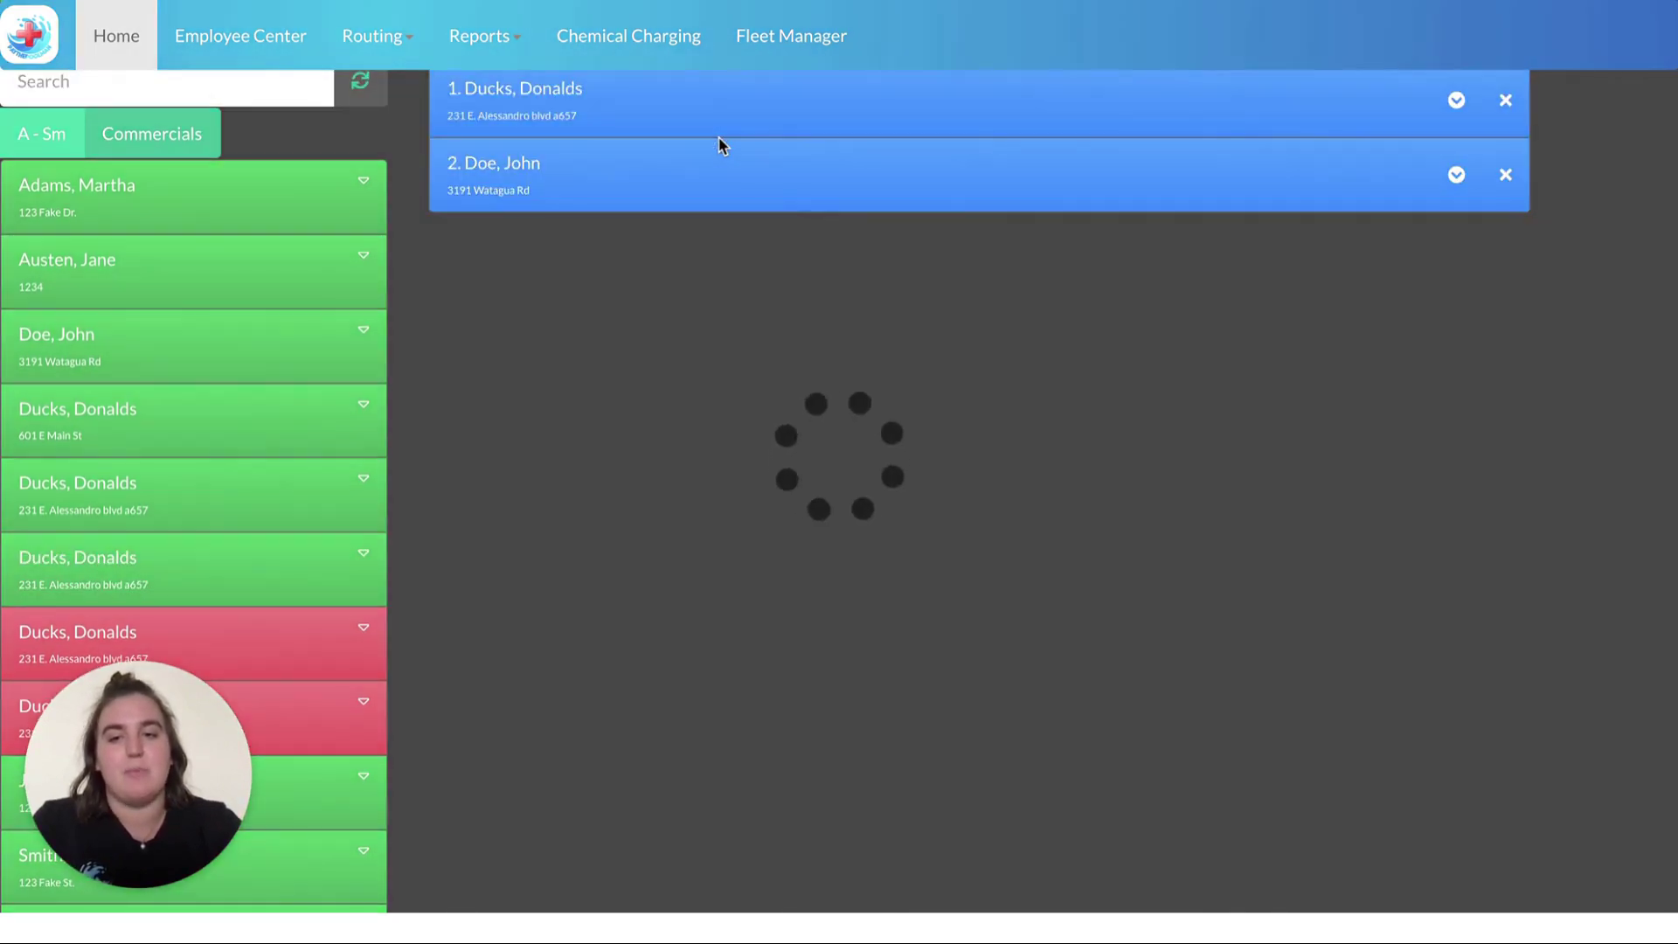
pyautogui.scroll(2, 789, 502)
pyautogui.moveTo(603, 285); pyautogui.dragTo(600, 170)
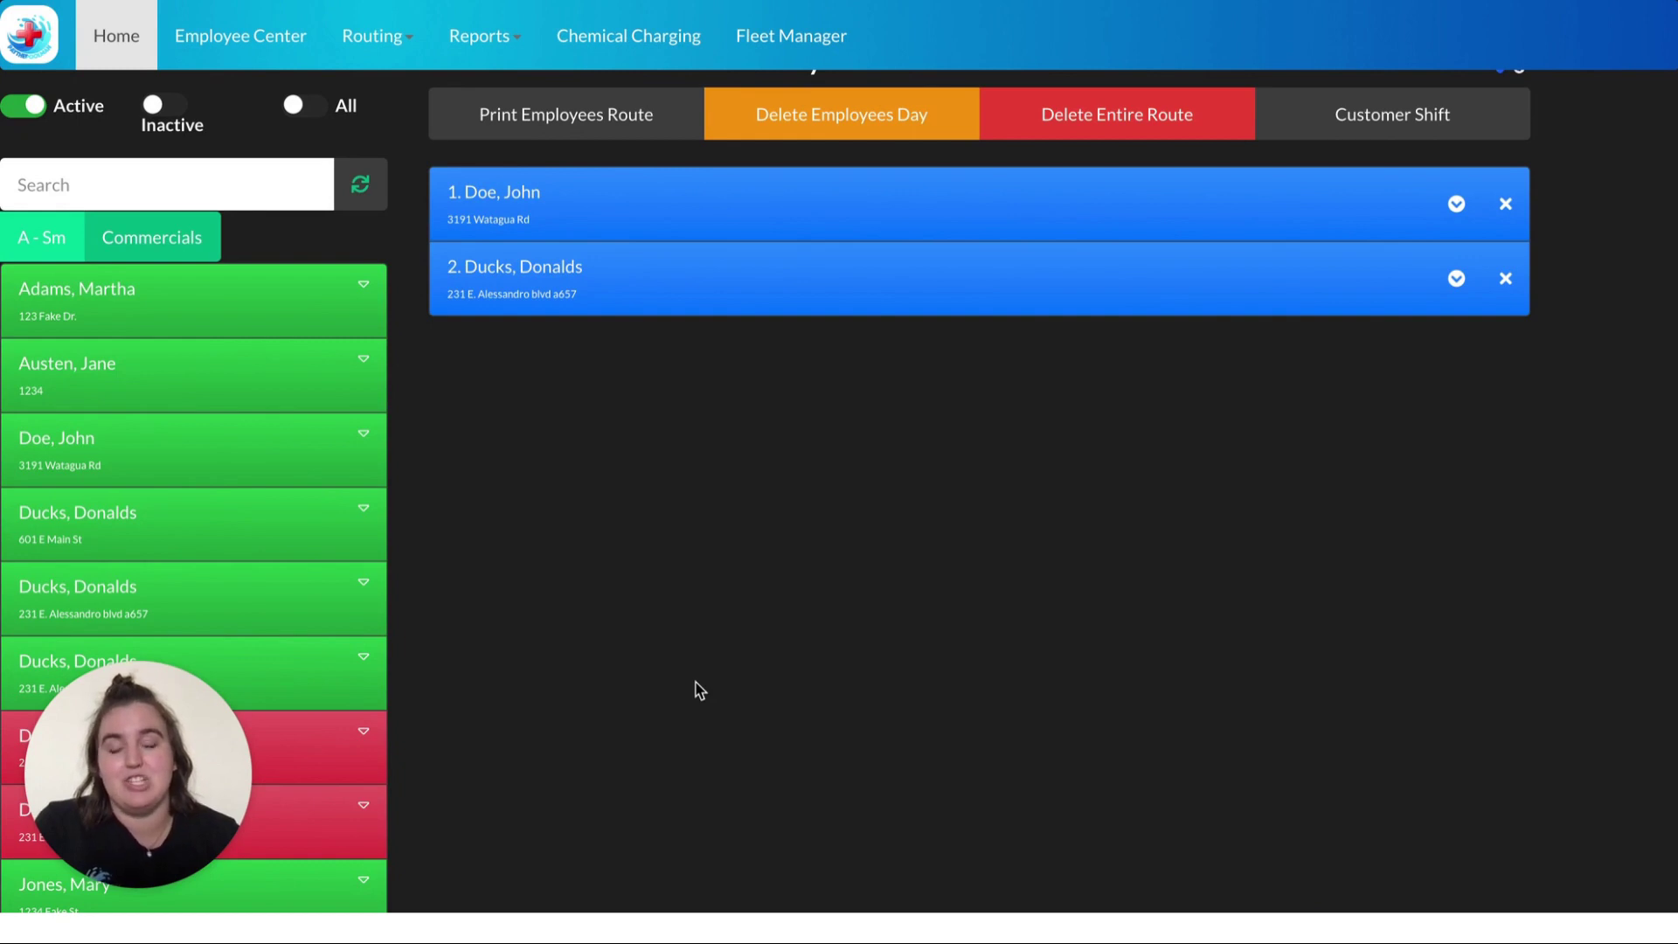
# - View the best-routed-by suggestions for the next red-marked customer and a green-marked customer, and close the latter's suggestions
pyautogui.click(364, 734)
pyautogui.scroll(-5, 363, 733)
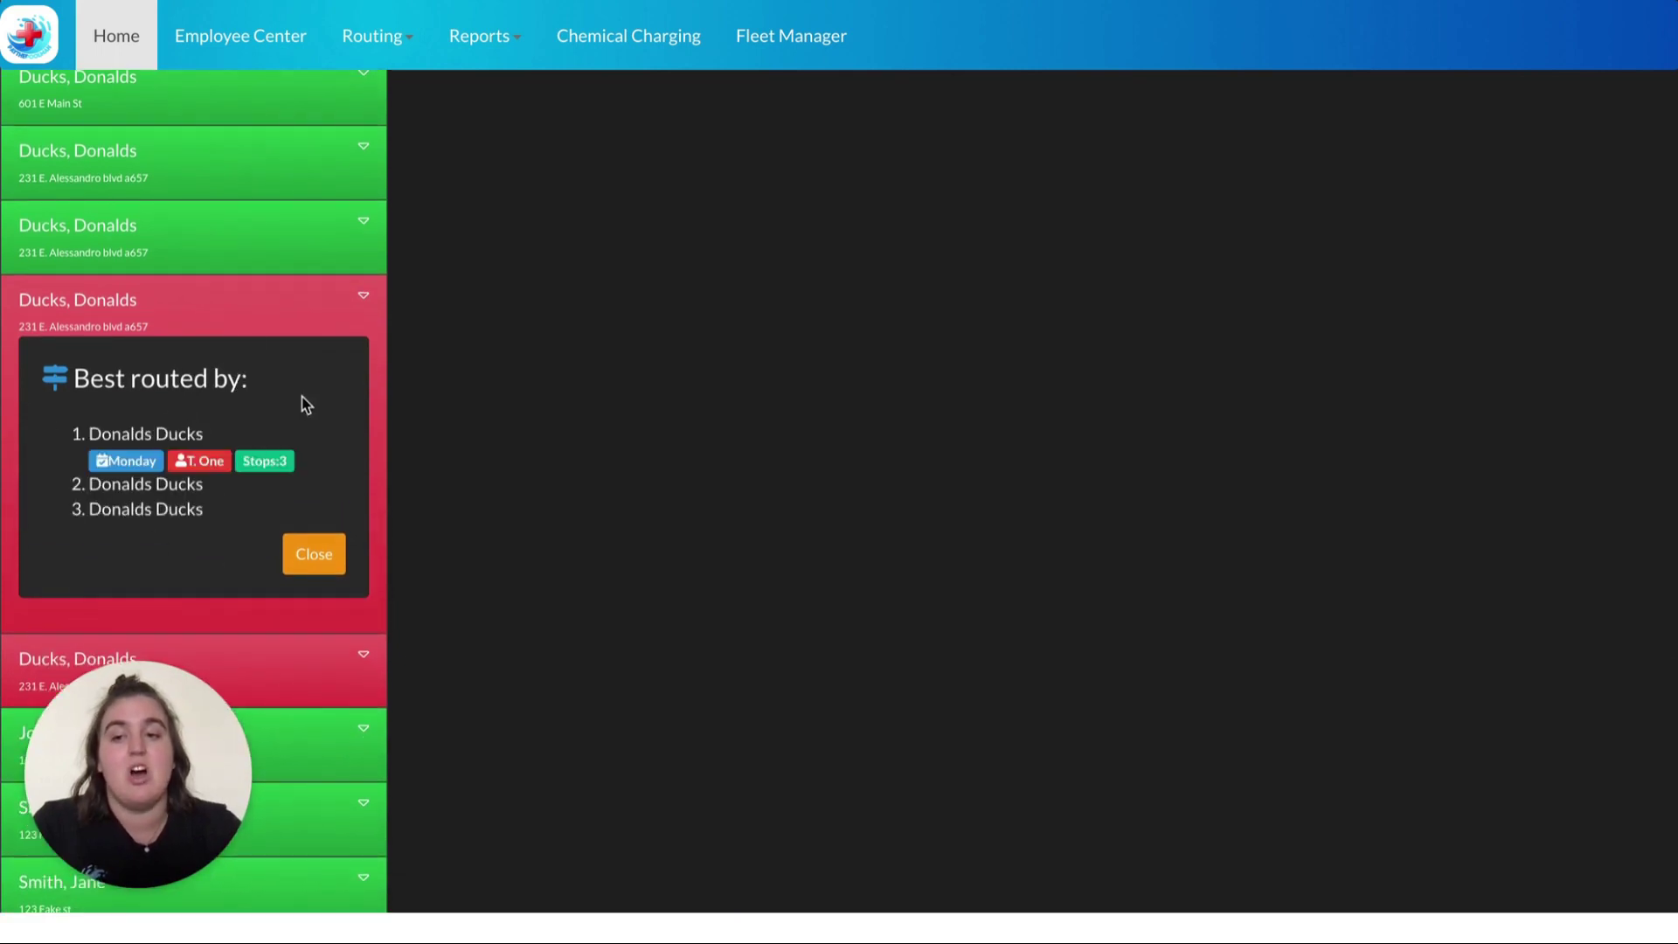
pyautogui.scroll(2, 303, 401)
pyautogui.click(364, 225)
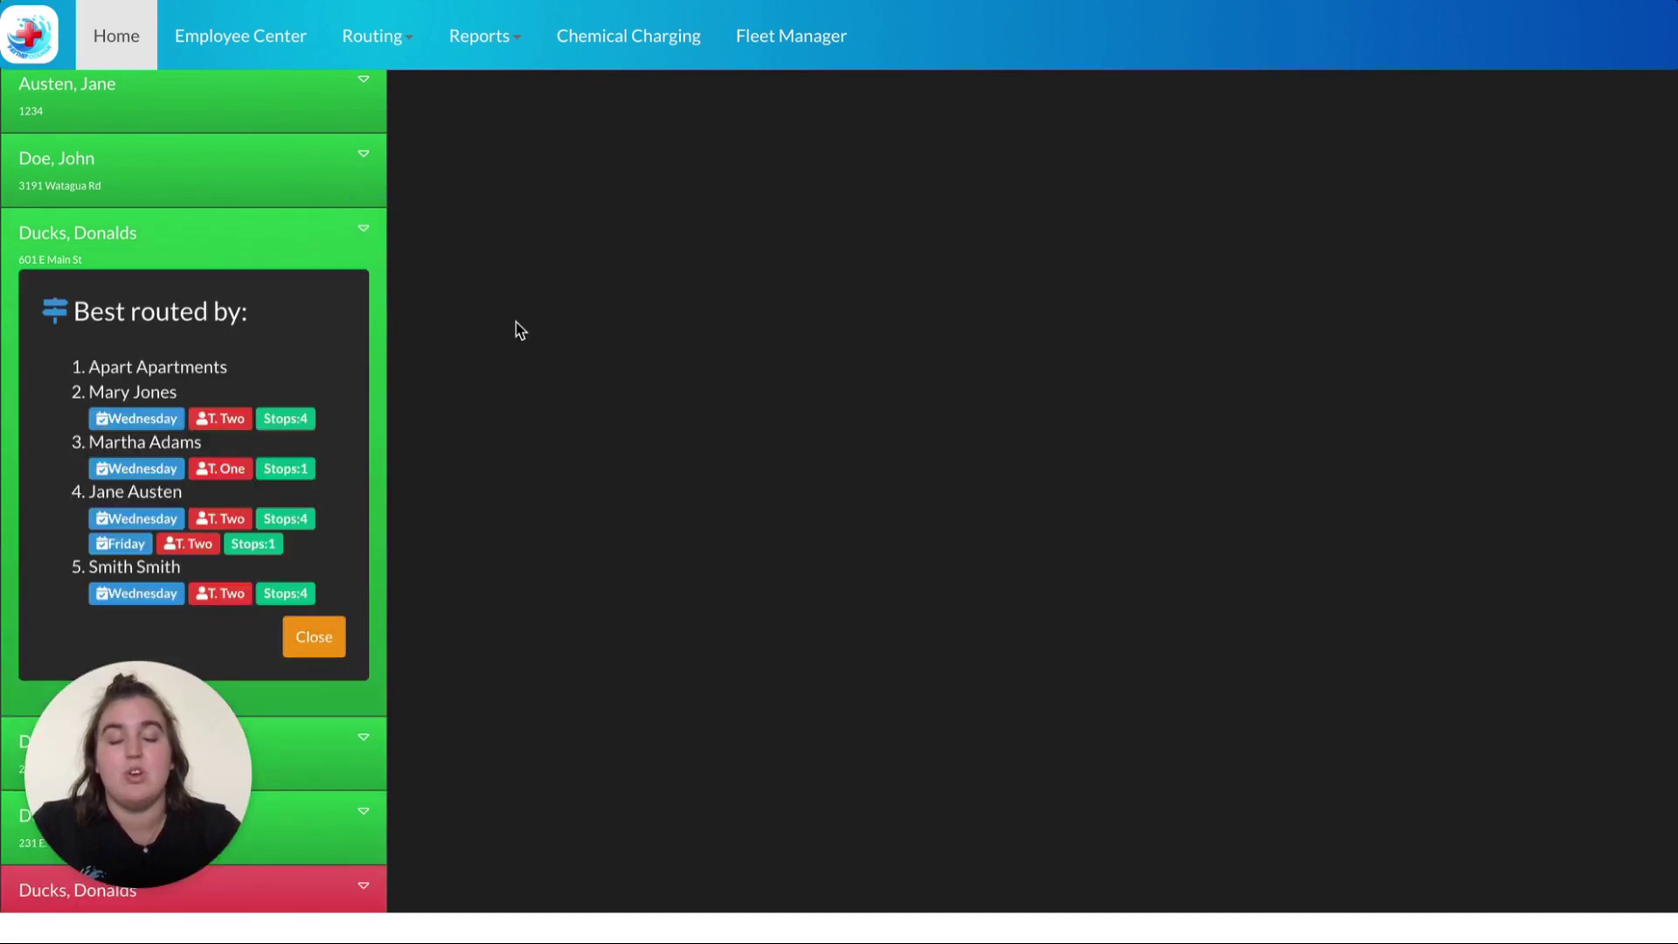
pyautogui.click(325, 638)
# - Add the second customer in the customers-to-add list to Monday's route, between the two existing stops
pyautogui.scroll(3, 641, 335)
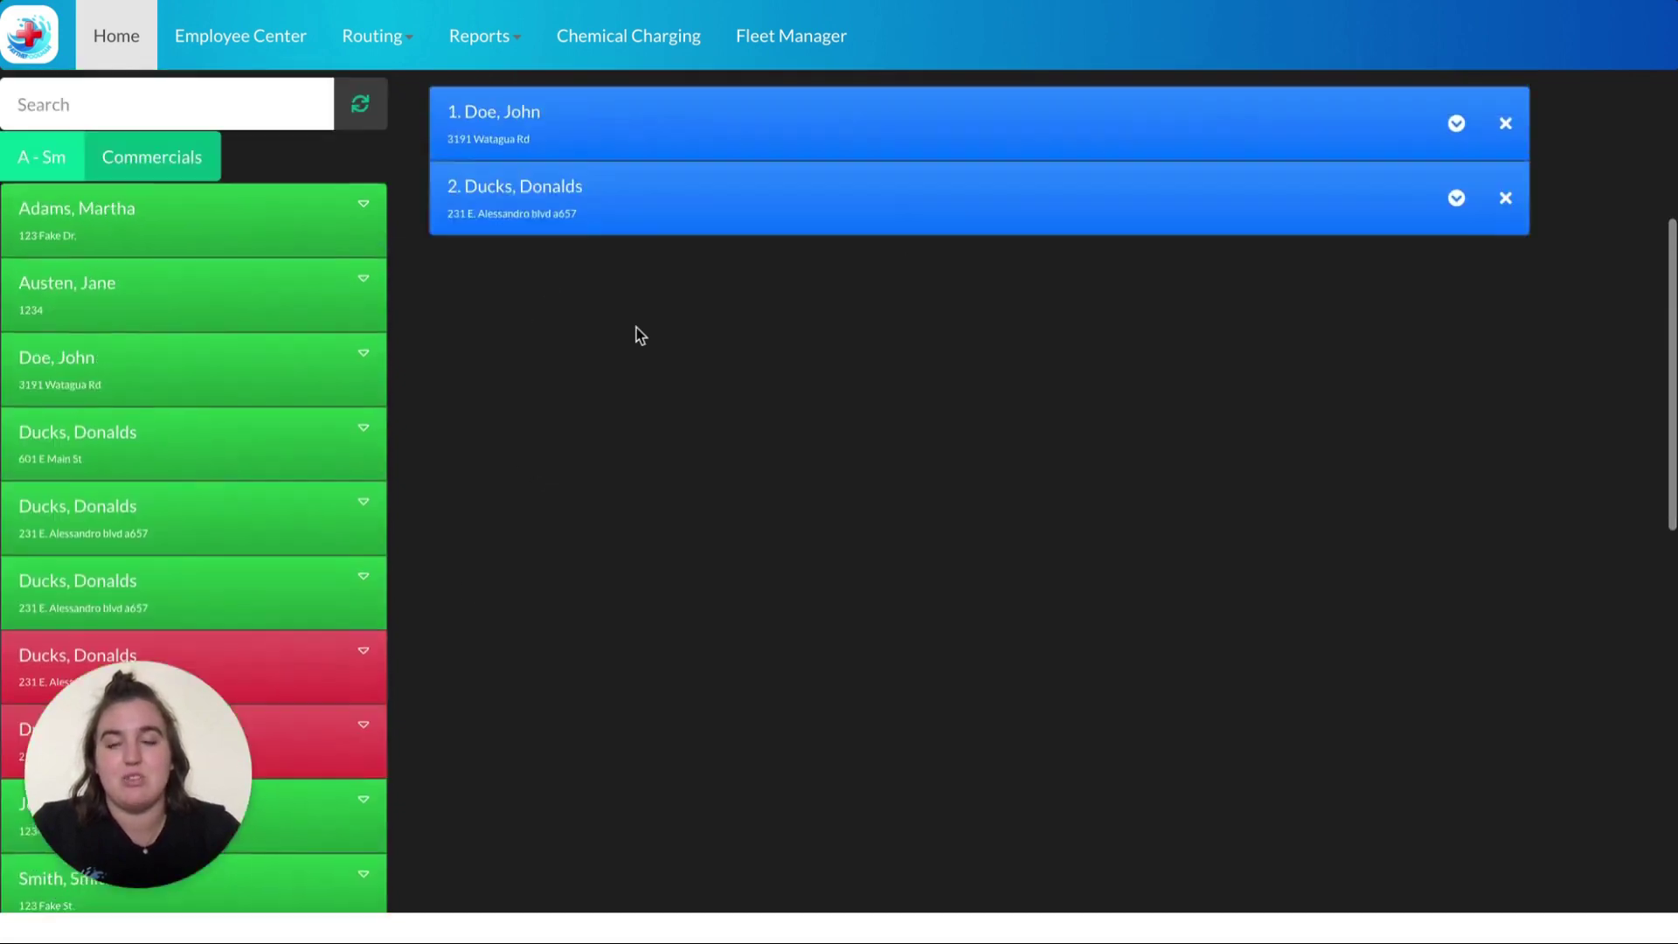
pyautogui.scroll(2, 641, 335)
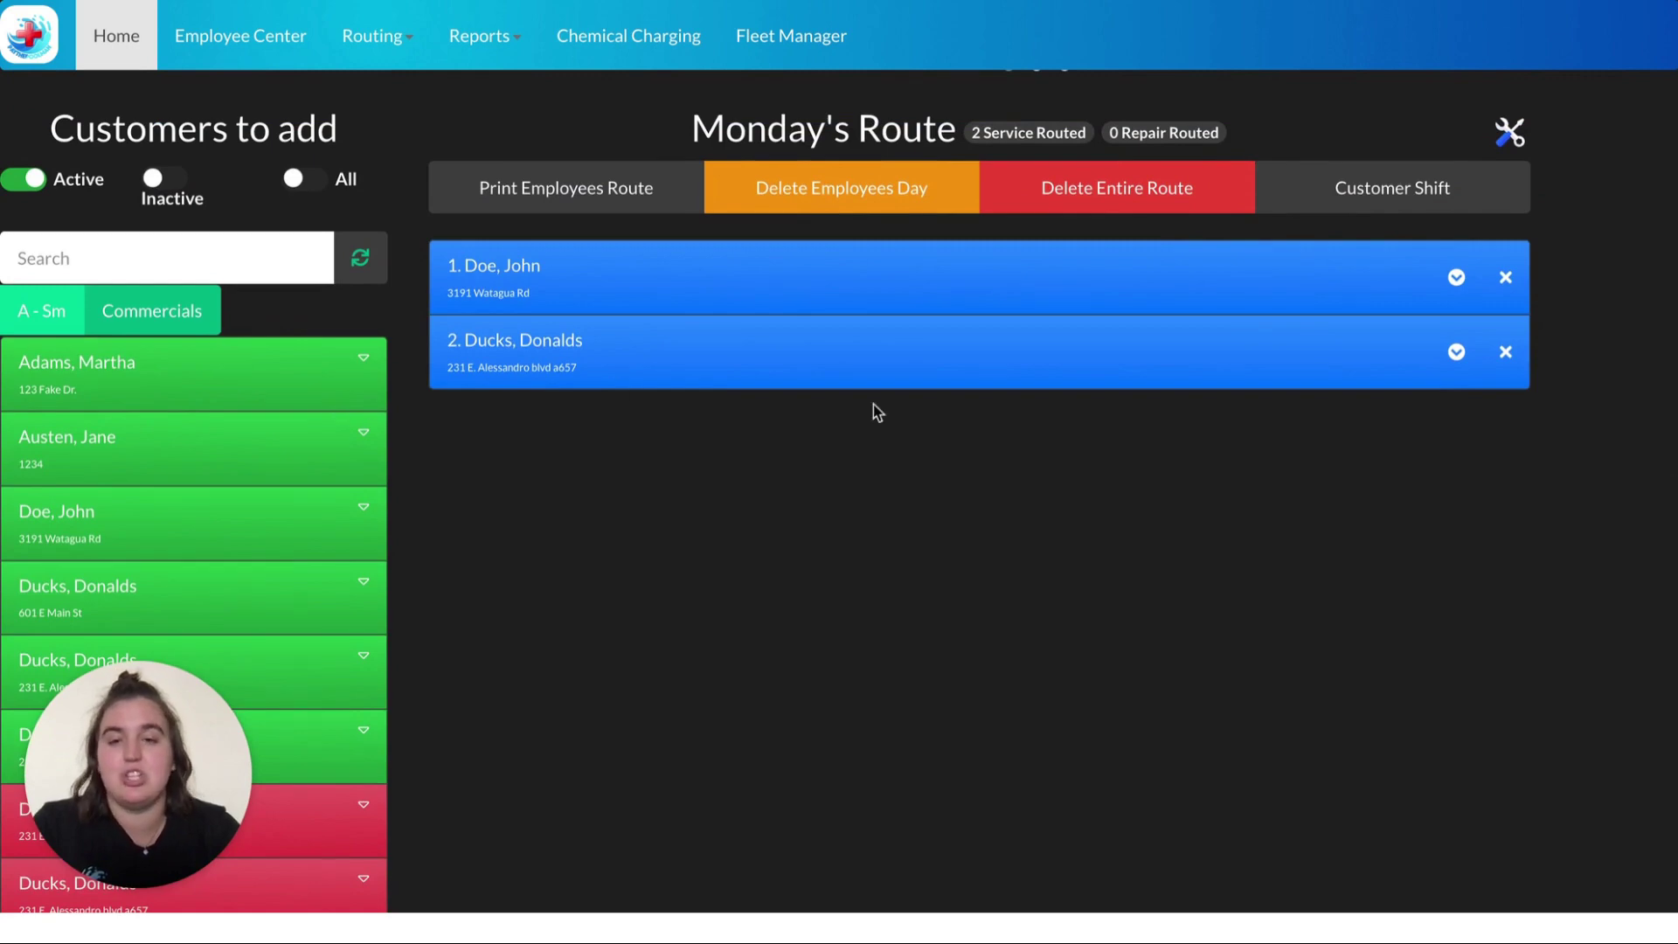
pyautogui.scroll(2, 877, 411)
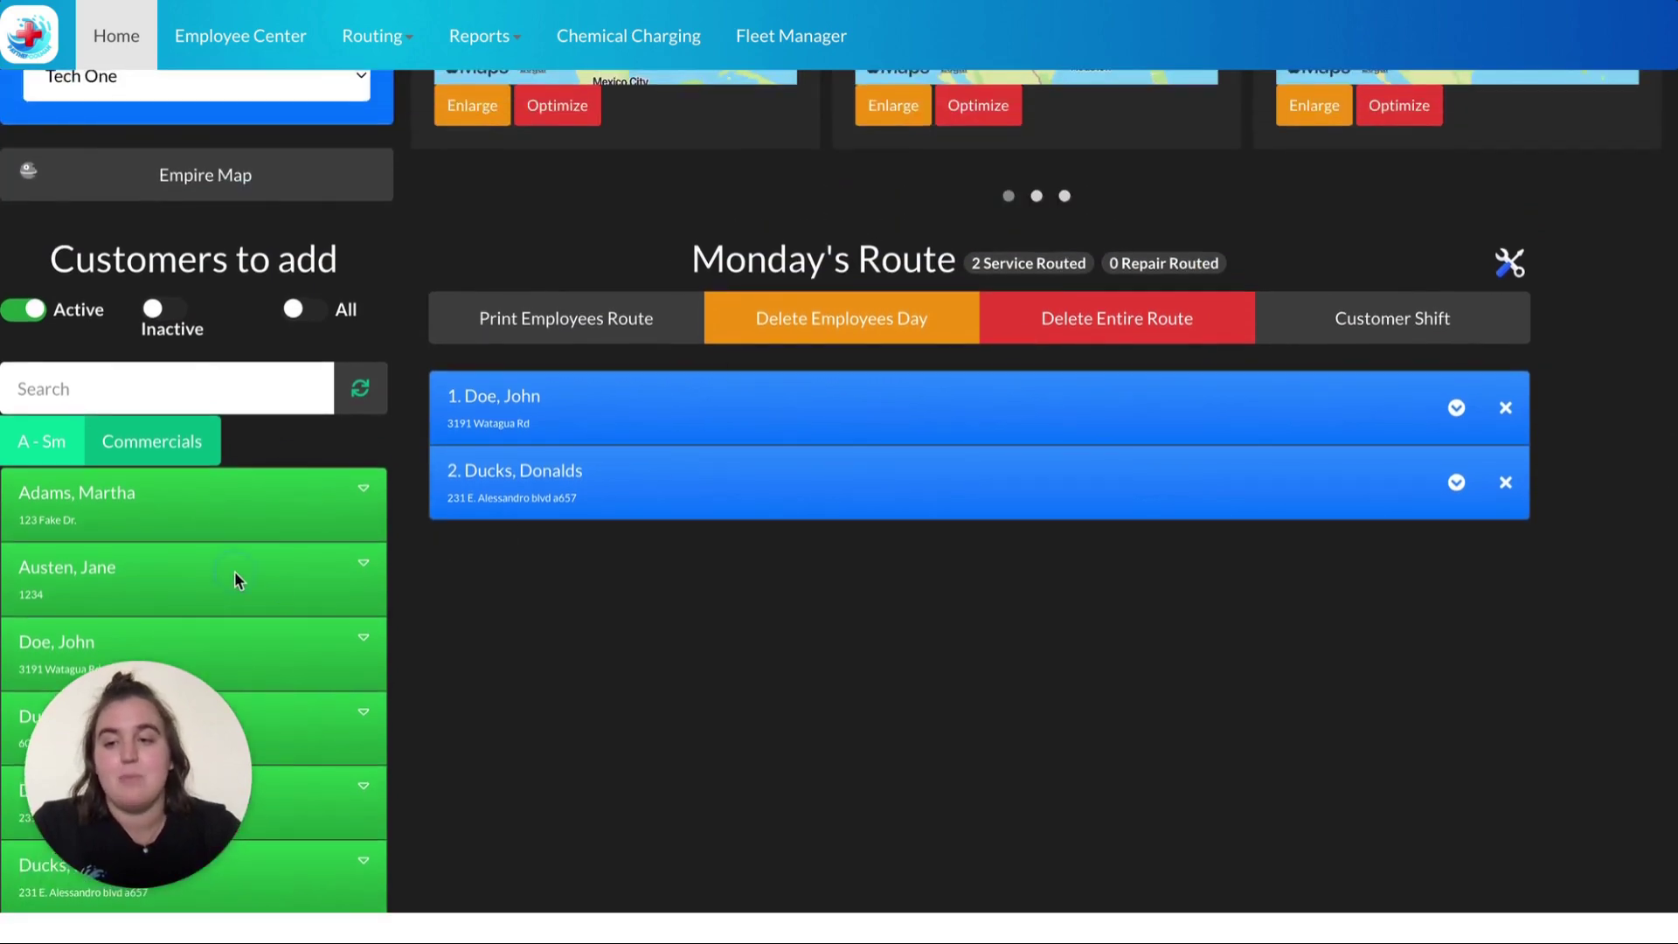
pyautogui.moveTo(234, 577); pyautogui.dragTo(684, 518)
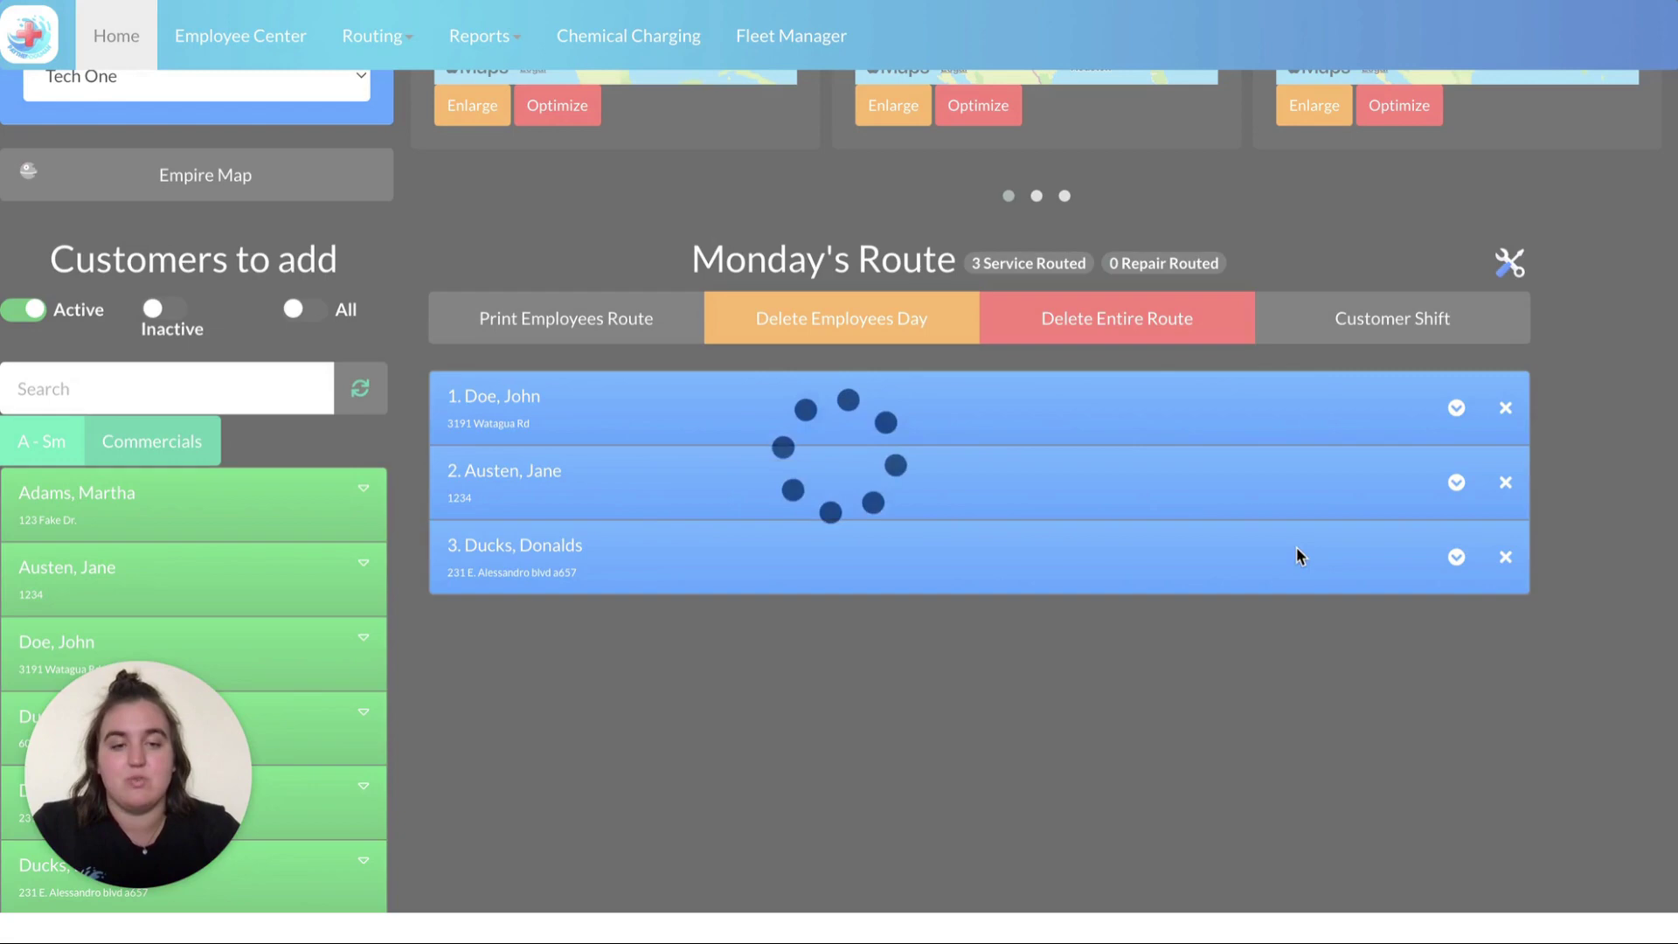
# - Optimize Tech One's Monday route, compare the current and optimized versions, and save the optimized route
pyautogui.scroll(3, 1597, 496)
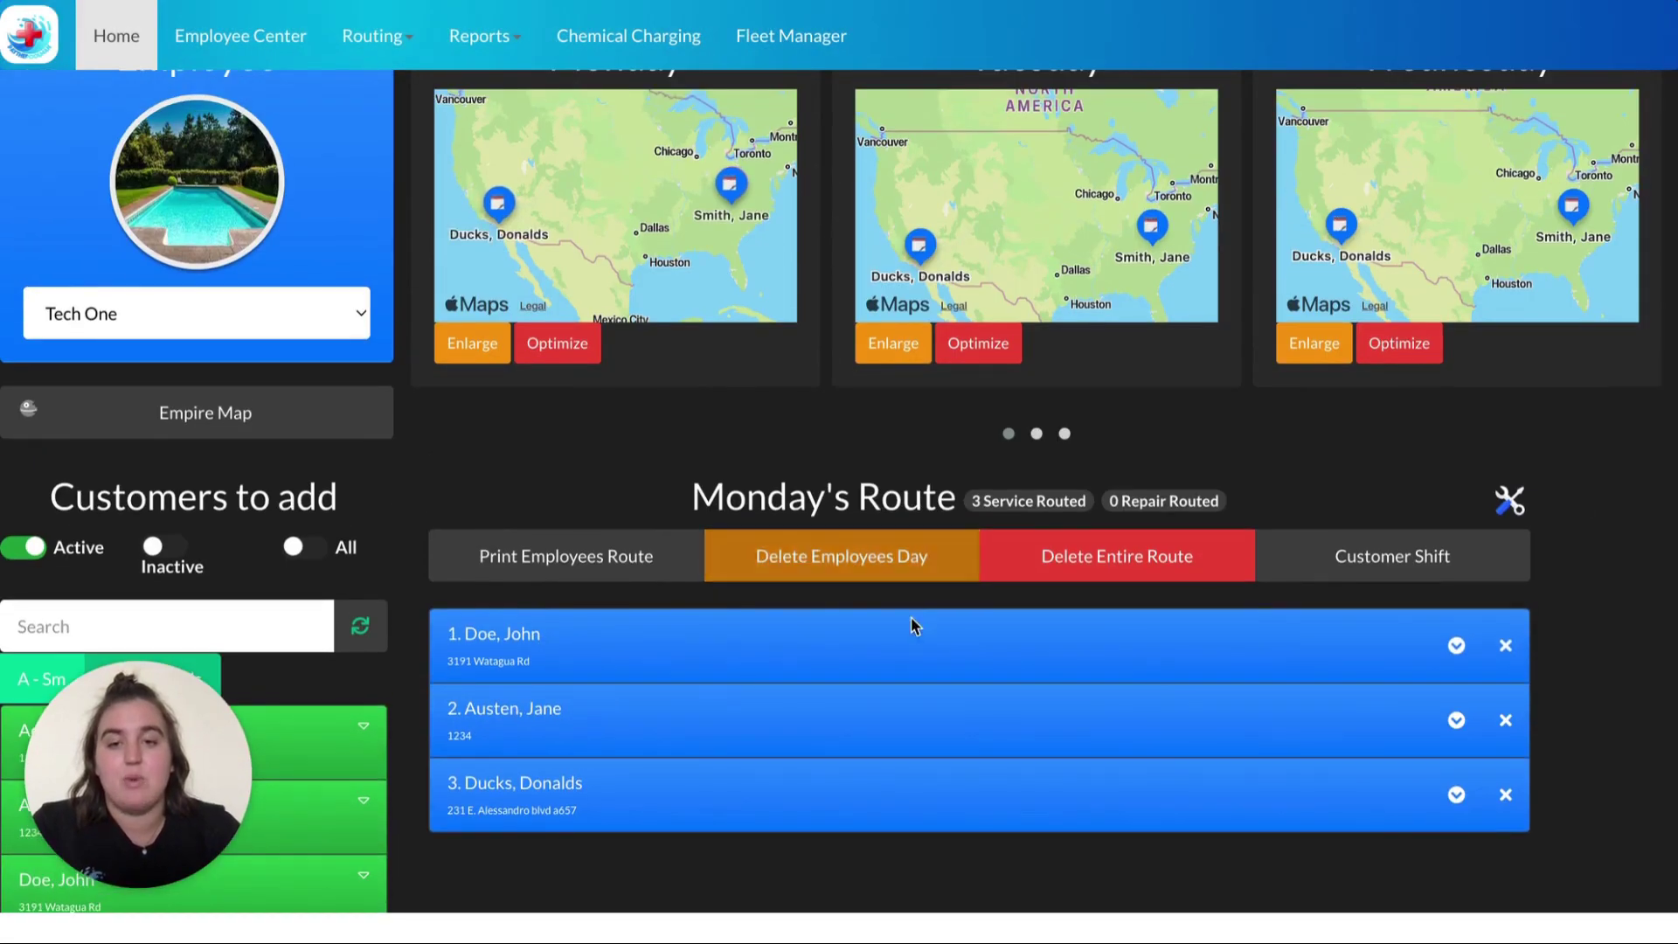
pyautogui.click(557, 343)
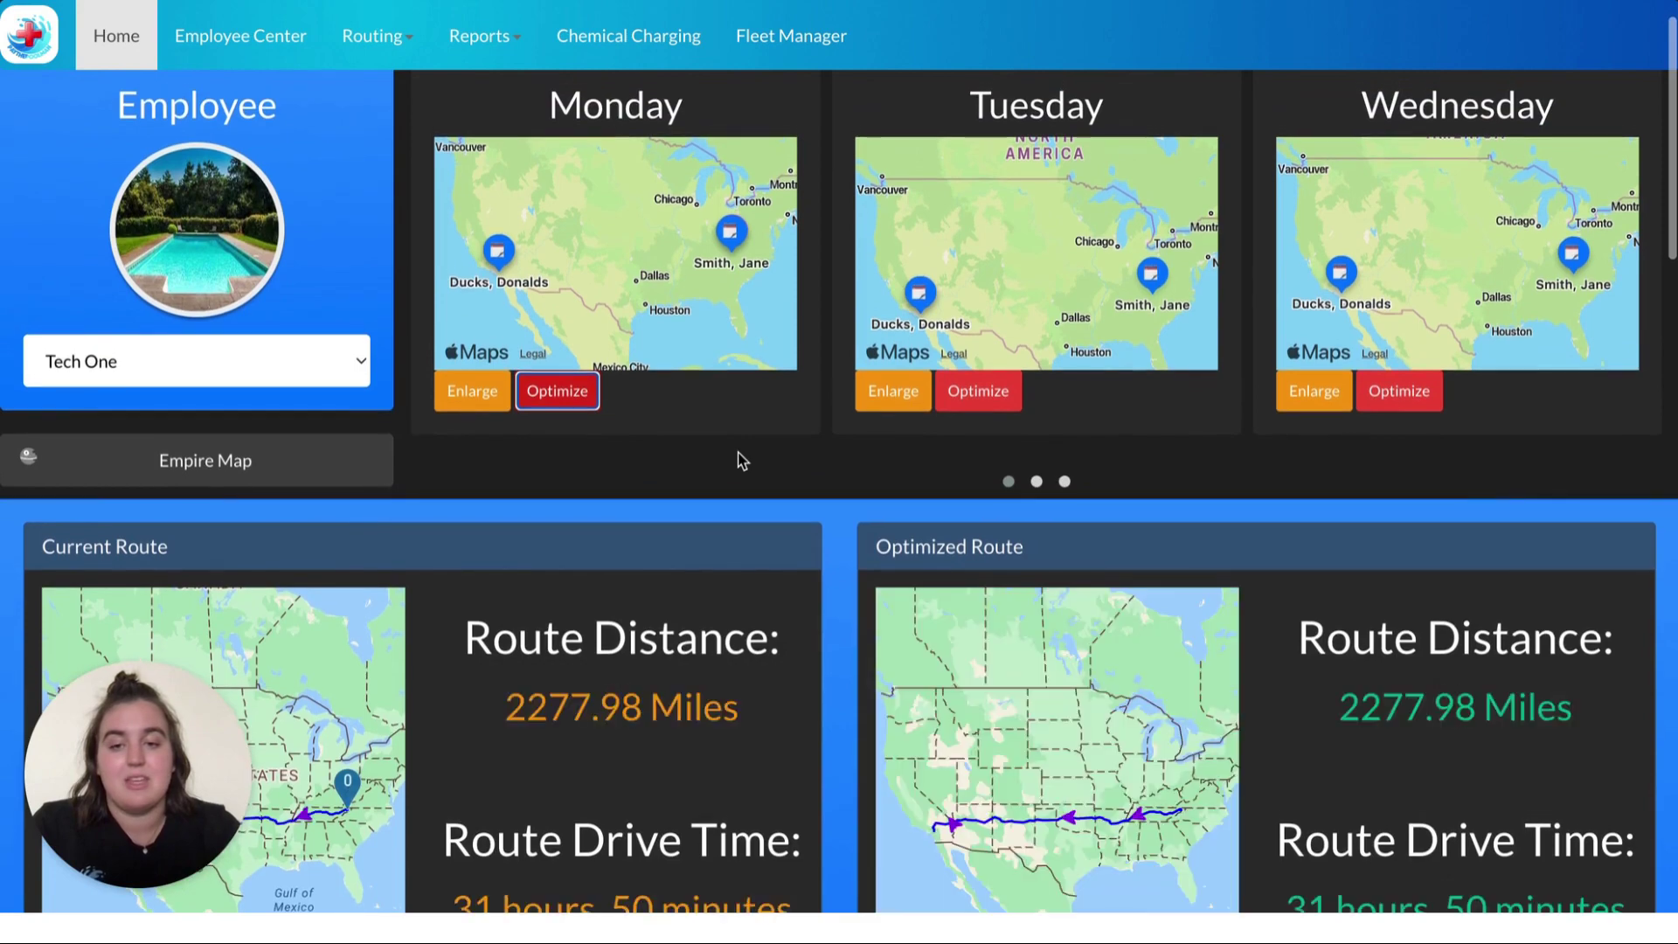
pyautogui.scroll(-5, 1154, 566)
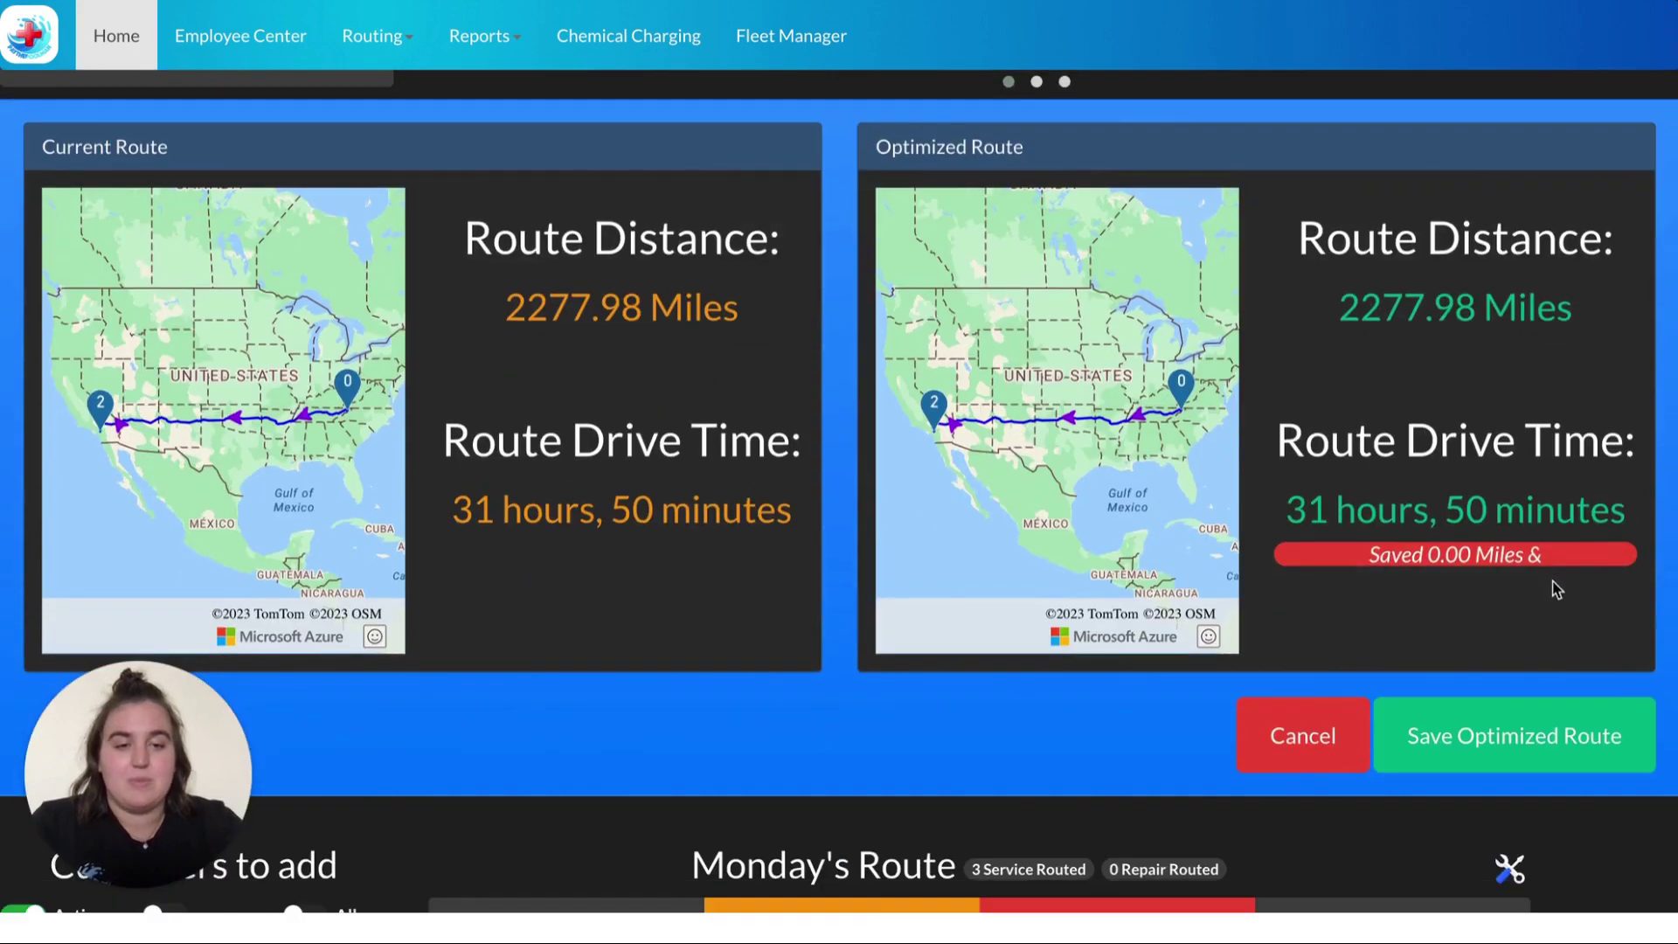
pyautogui.scroll(-2, 1557, 589)
pyautogui.click(1491, 577)
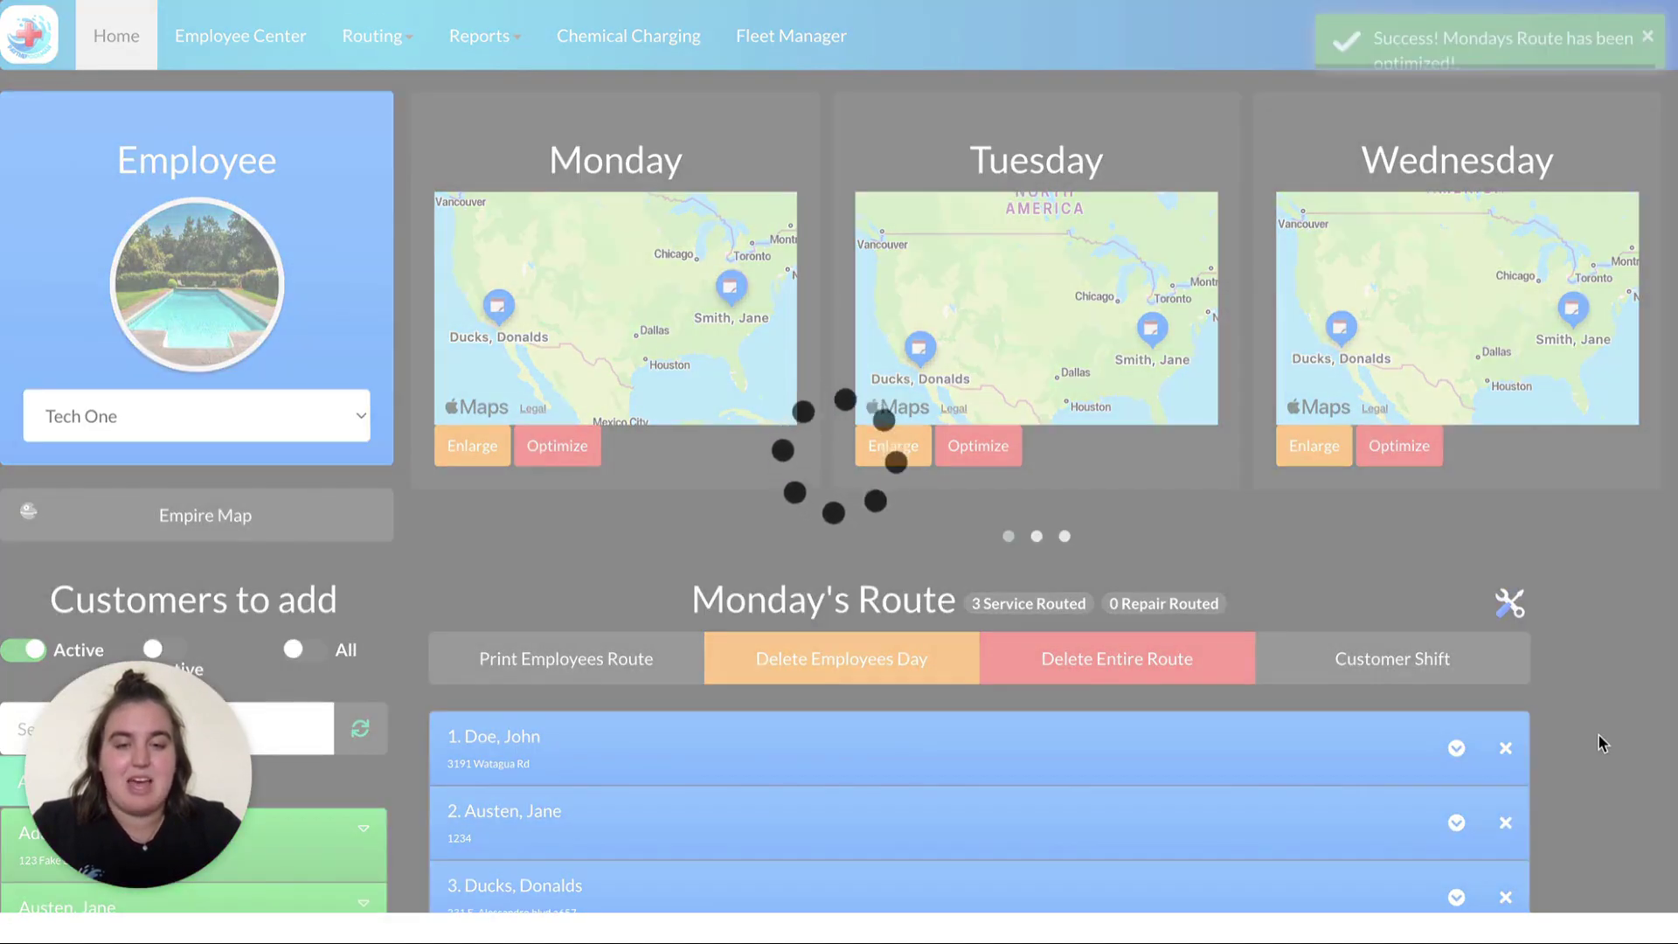
# - Review Monday's route and the list of selectable employees, leaving Tech One selected
pyautogui.scroll(-3, 1605, 739)
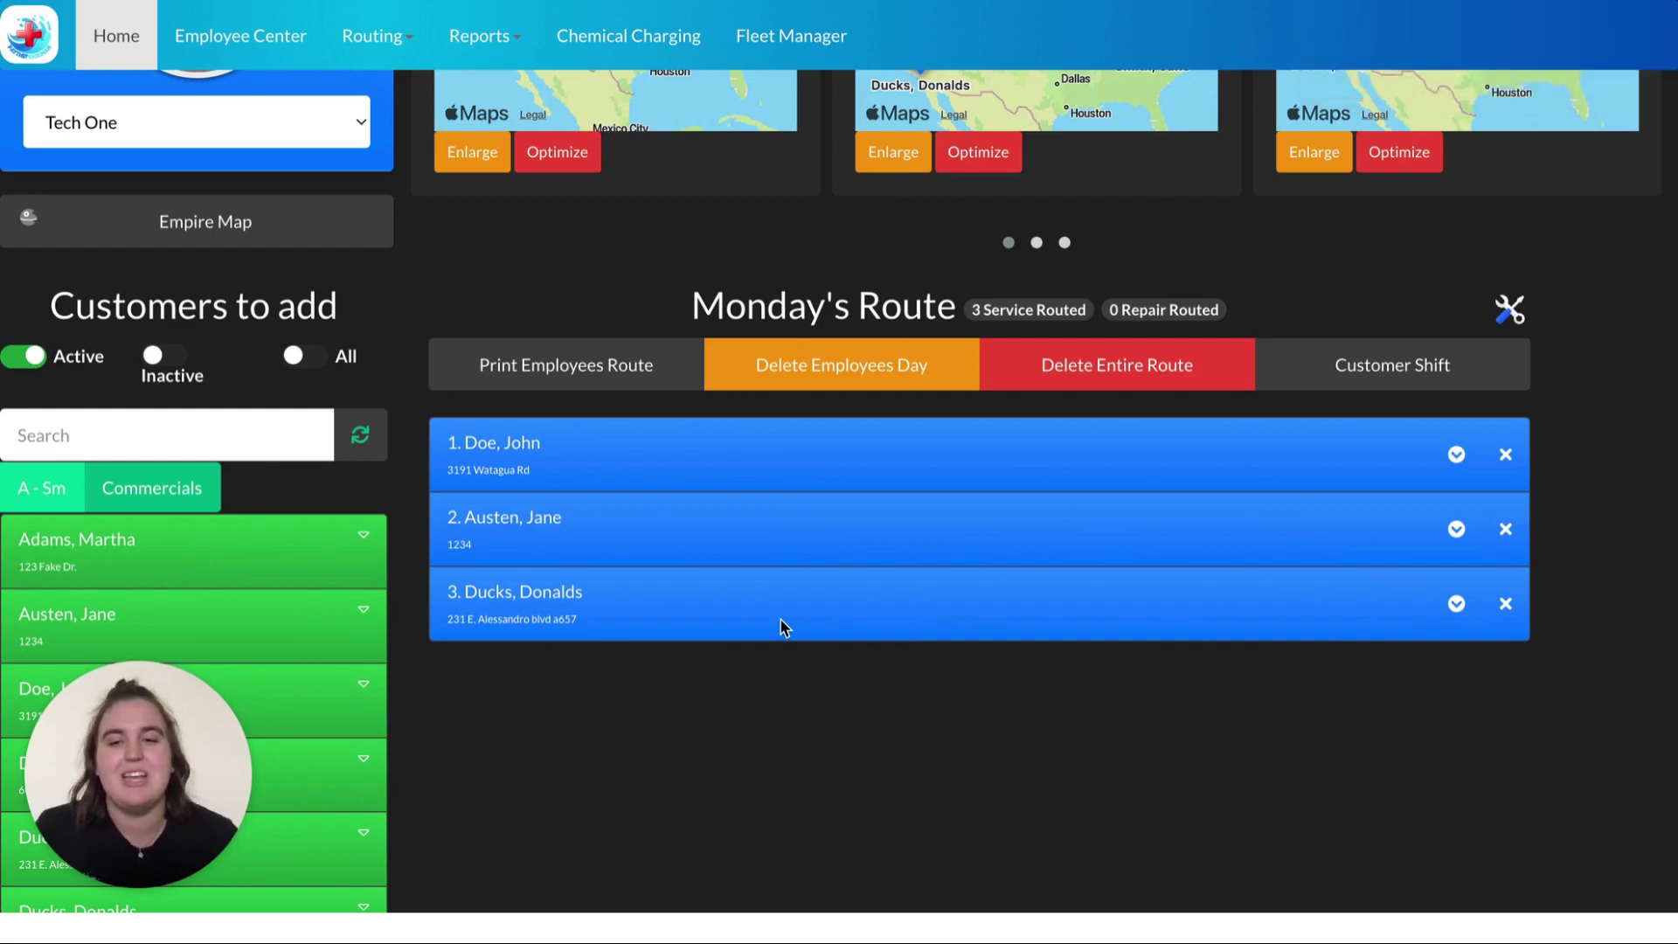
pyautogui.scroll(3, 781, 627)
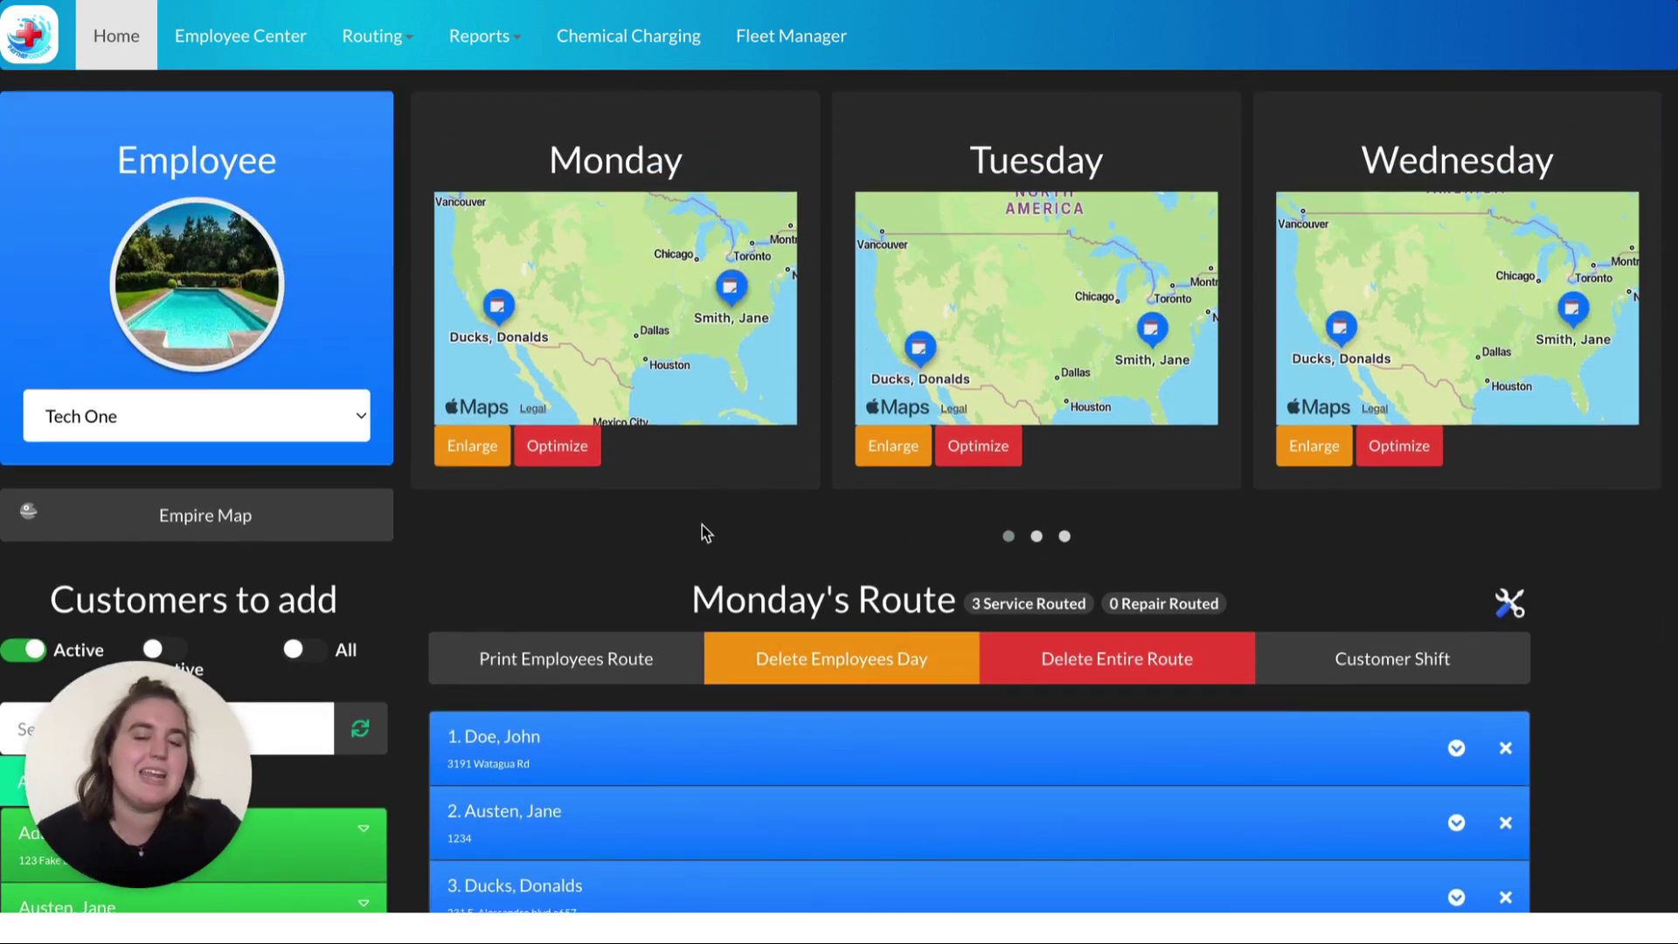
pyautogui.scroll(-1, 706, 533)
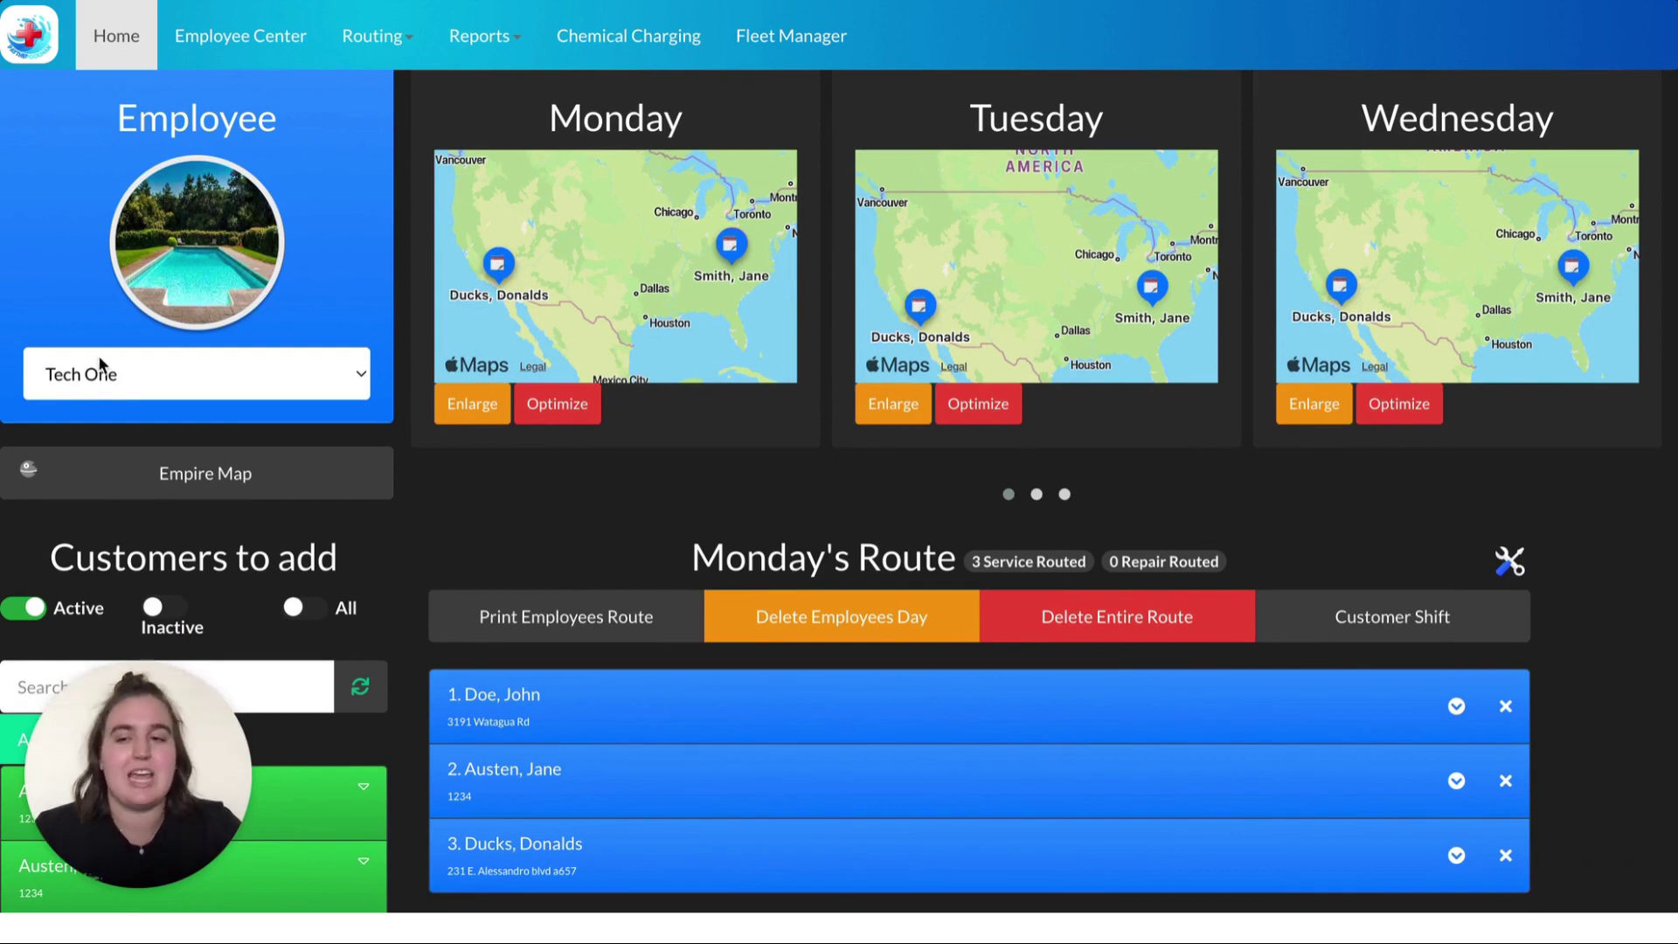
pyautogui.click(98, 367)
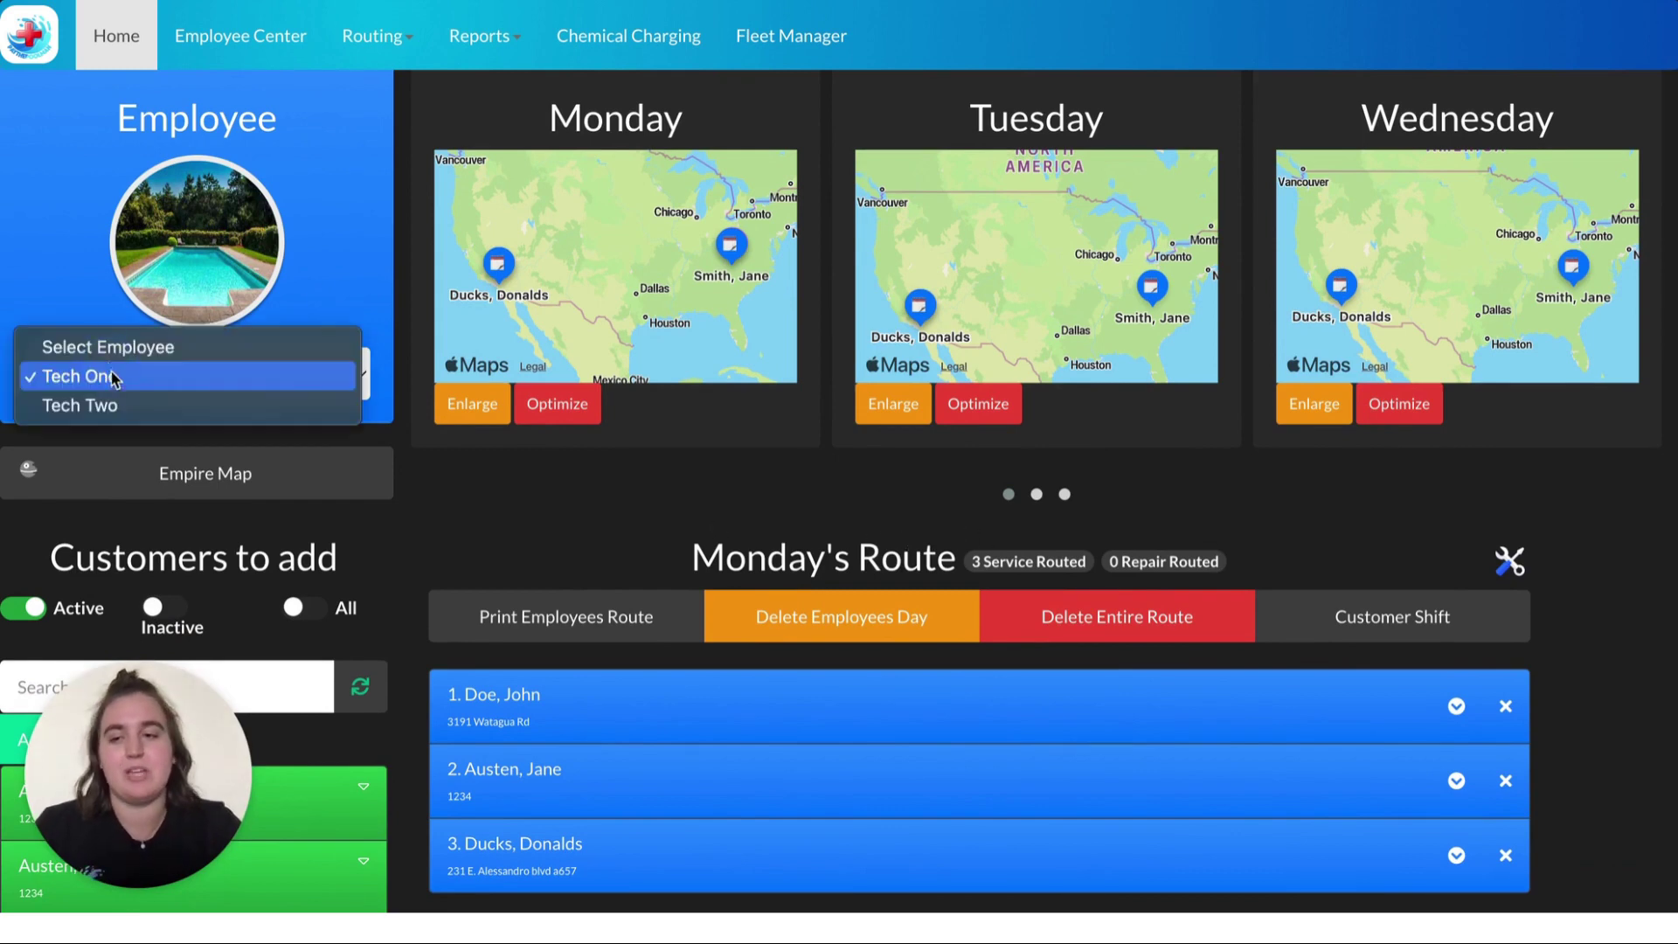
pyautogui.click(515, 505)
# - Open the company settings from the main dashboard, examine the Stripe credit card processing option and its fees, and return to the dashboard
pyautogui.hotkey('alt', 'Left')
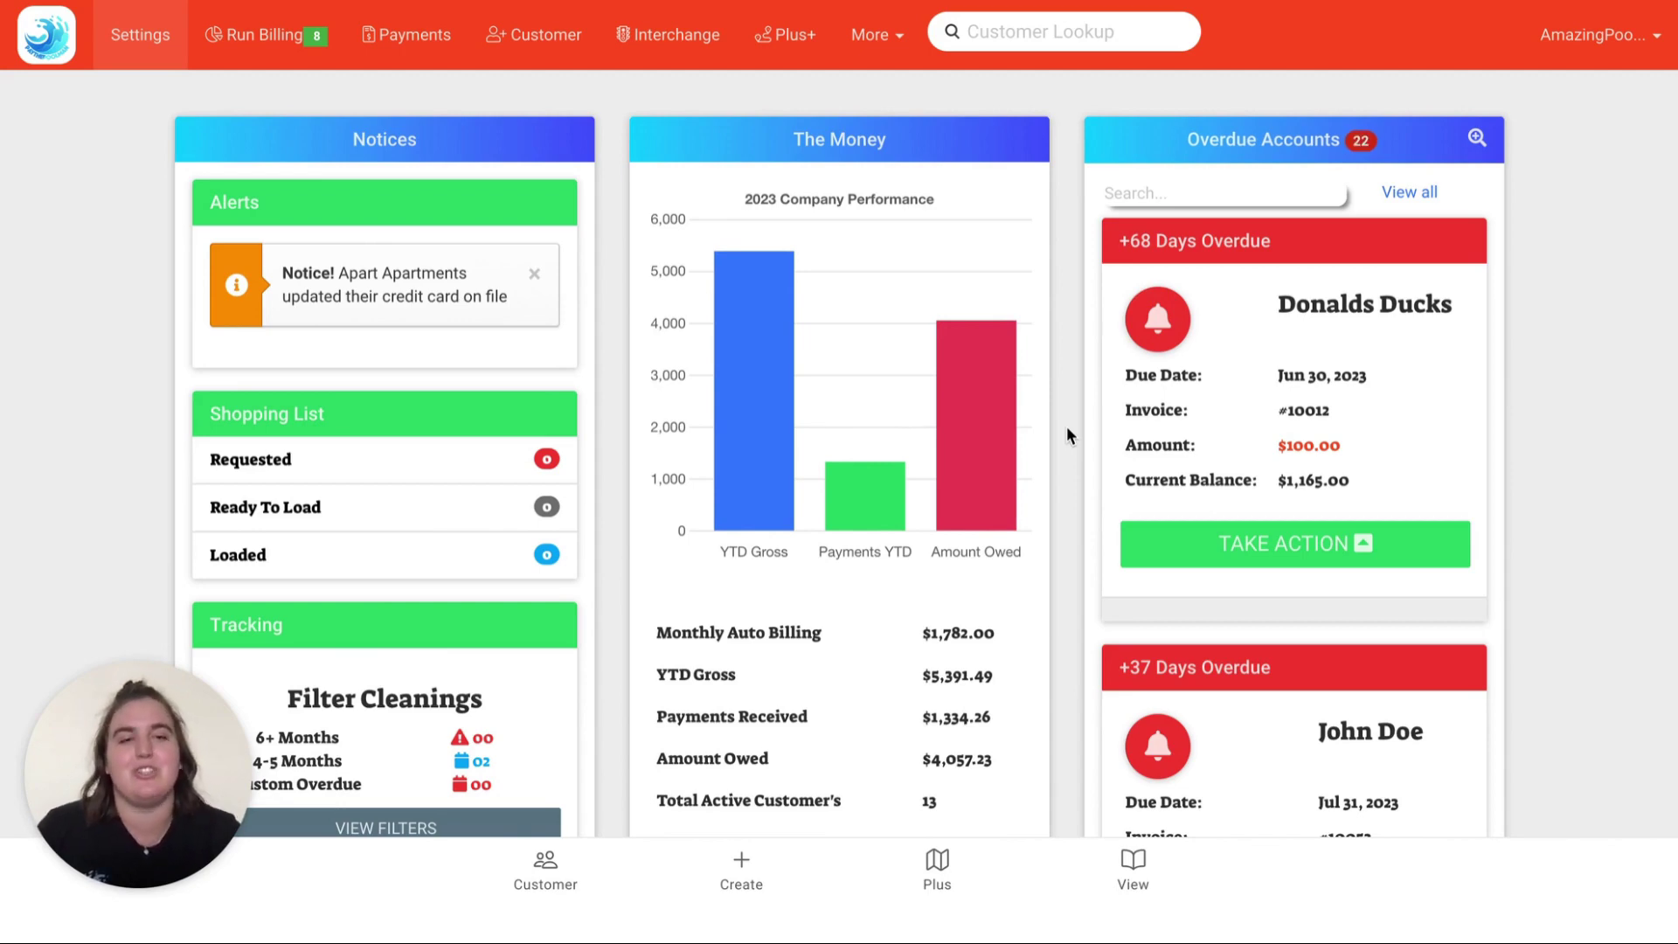
pyautogui.click(140, 34)
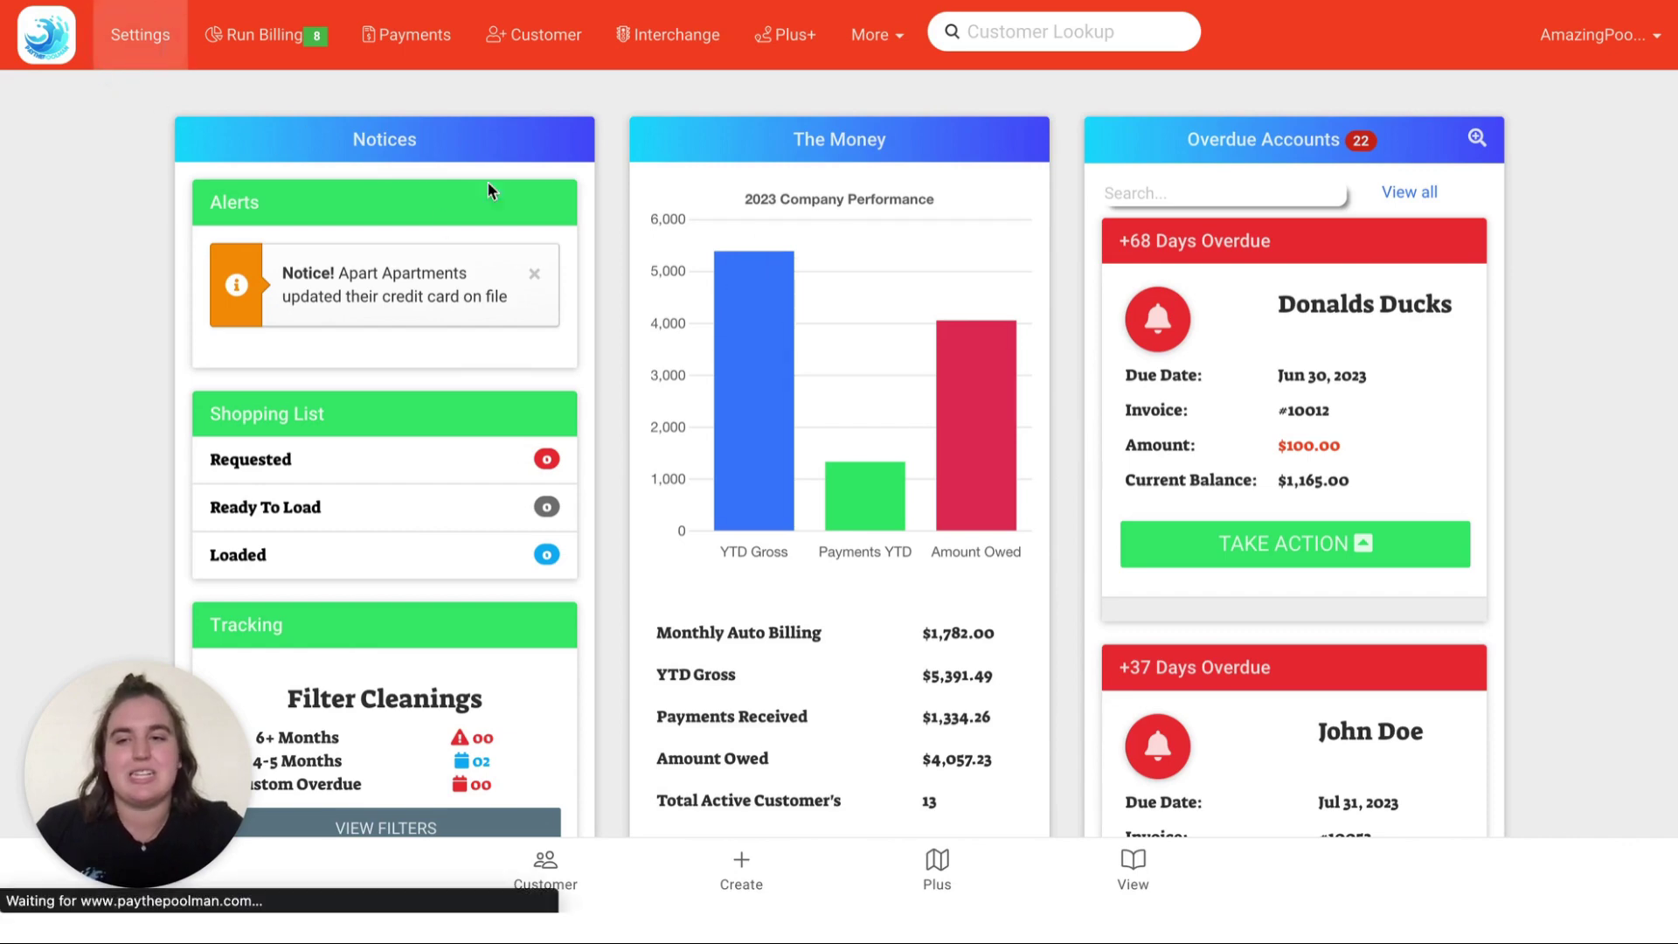
pyautogui.scroll(-15, 1497, 723)
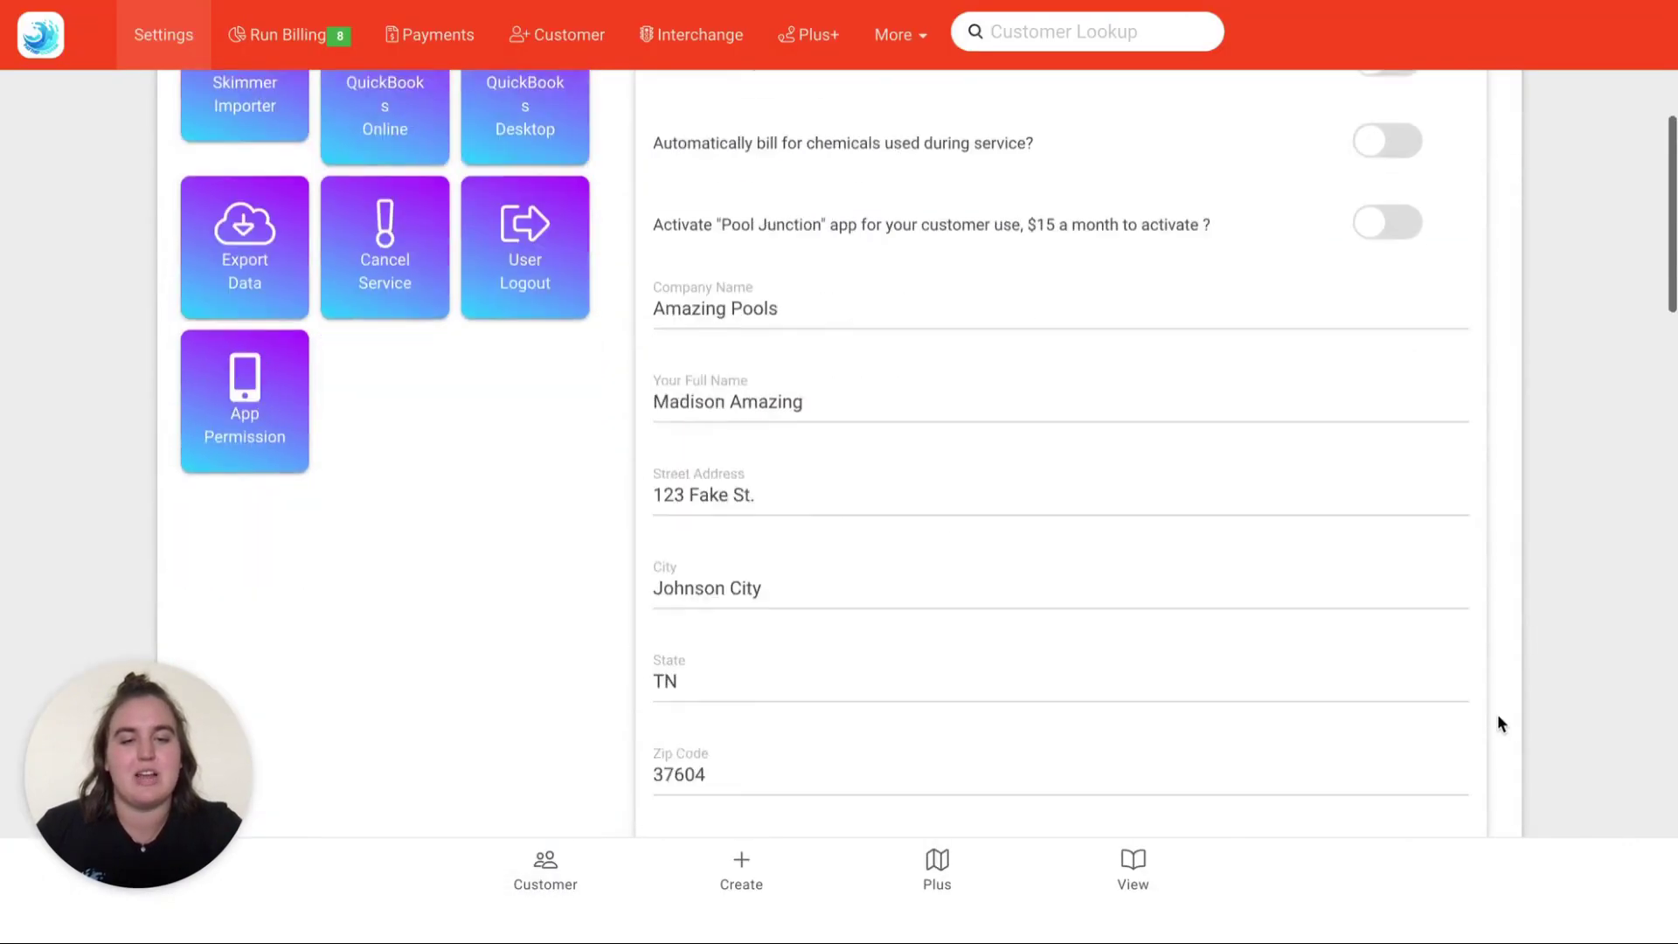
pyautogui.scroll(-14, 1498, 715)
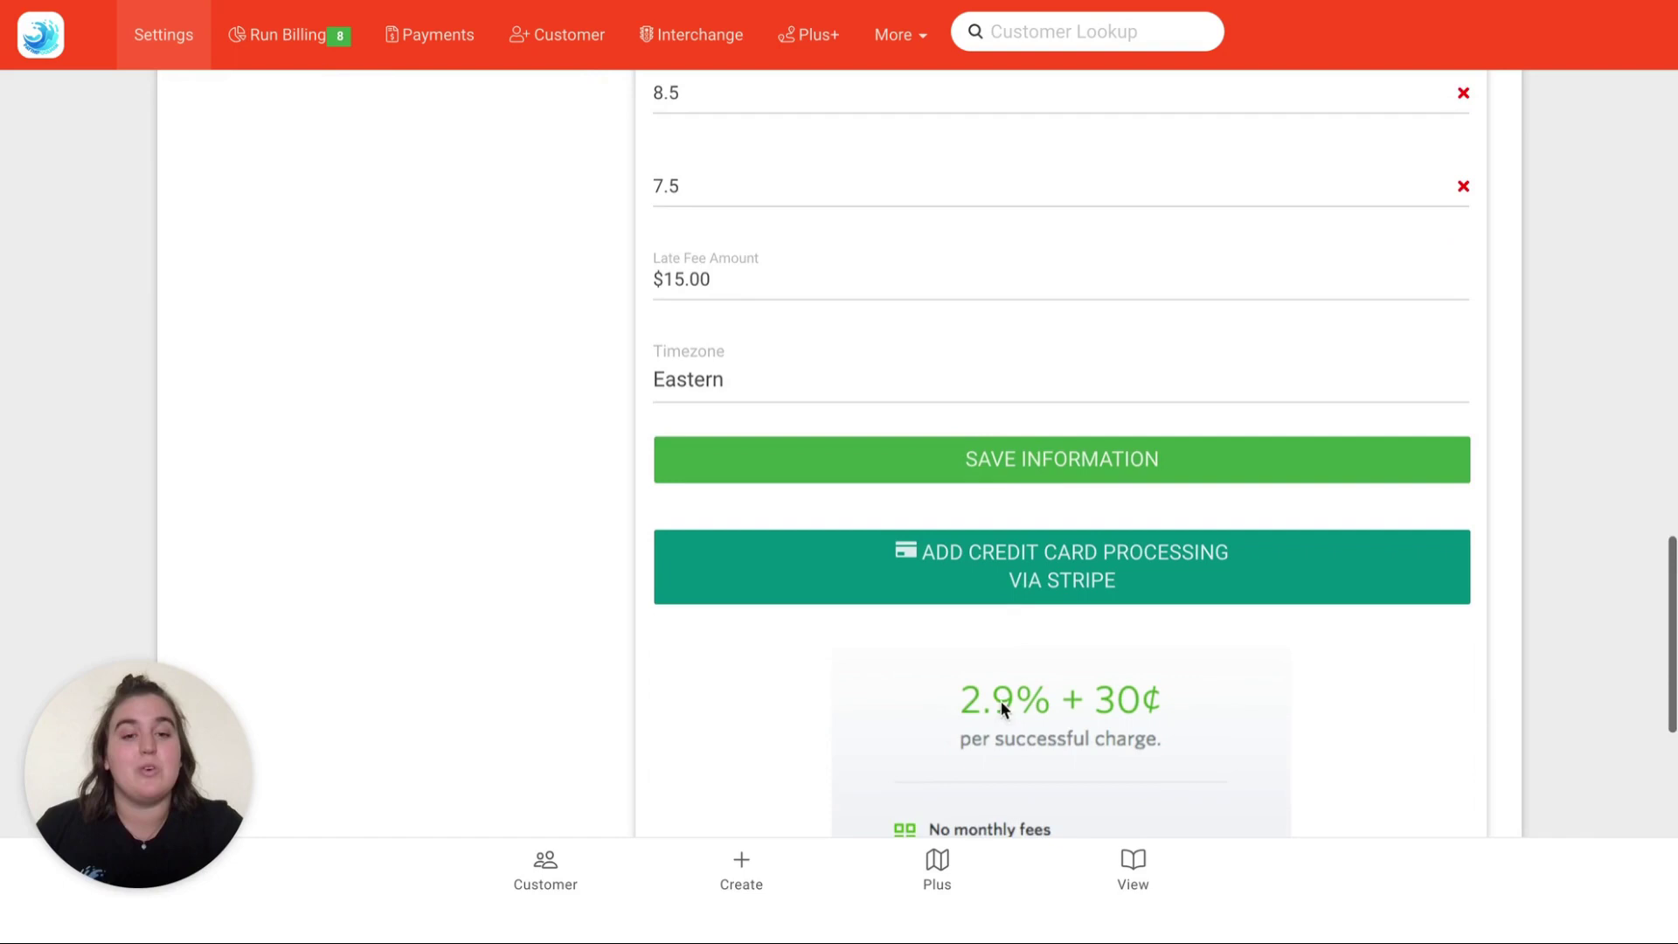
pyautogui.scroll(-2, 964, 694)
pyautogui.scroll(-2, 1327, 539)
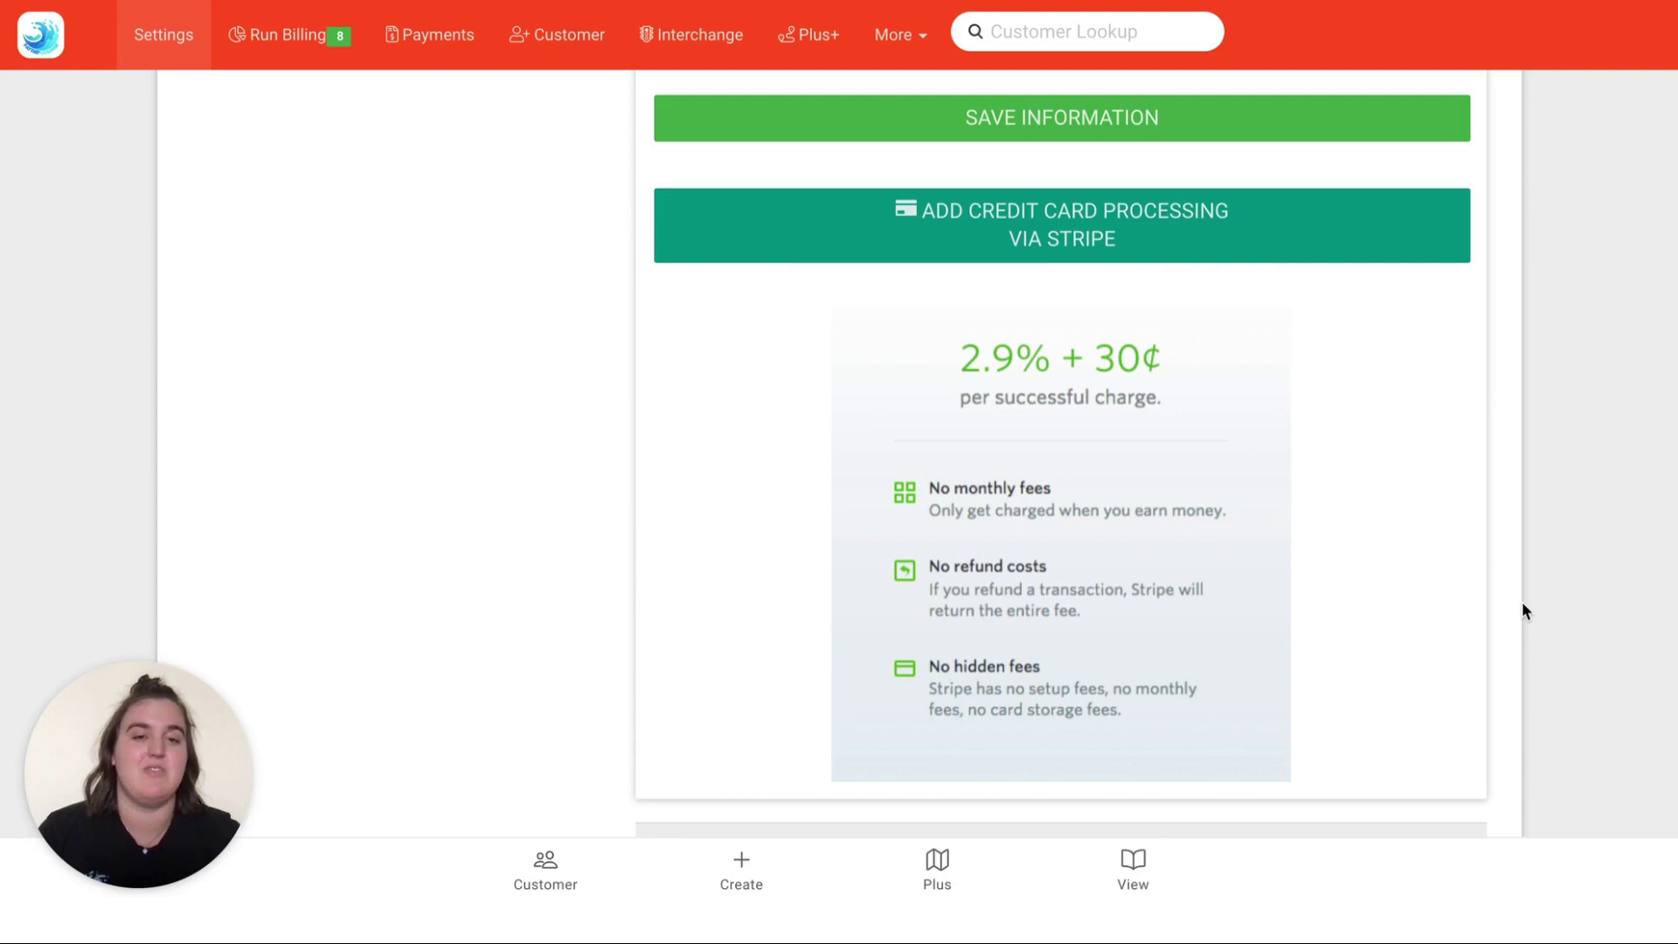
pyautogui.scroll(-1, 1523, 601)
pyautogui.click(1226, 156)
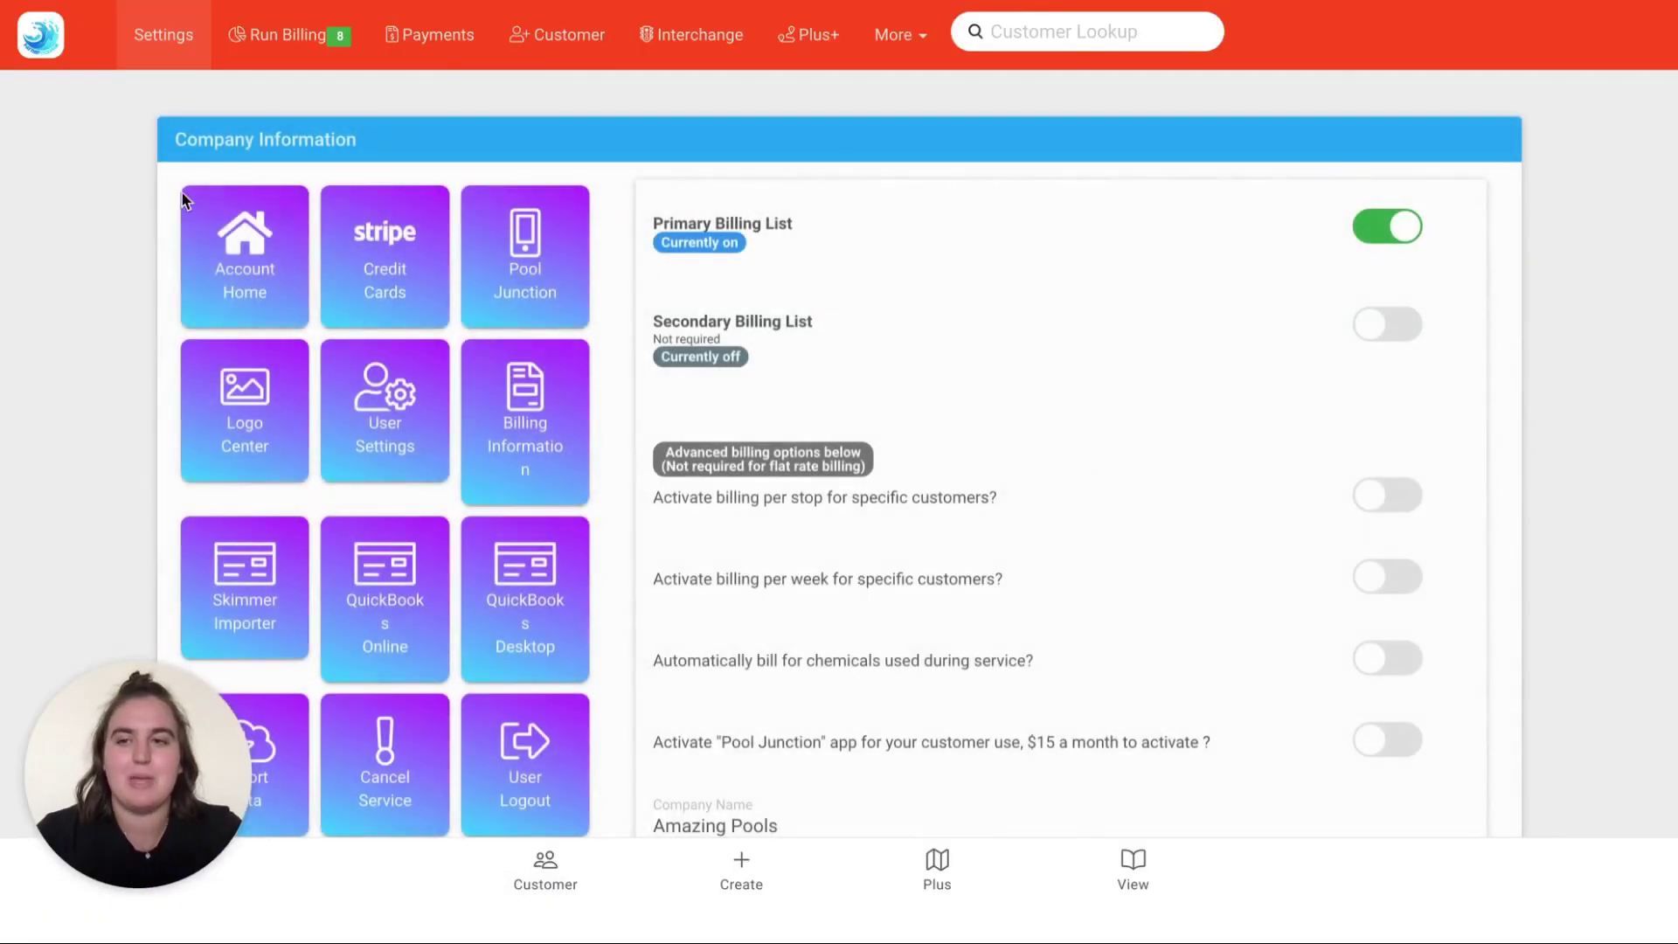
pyautogui.click(19, 38)
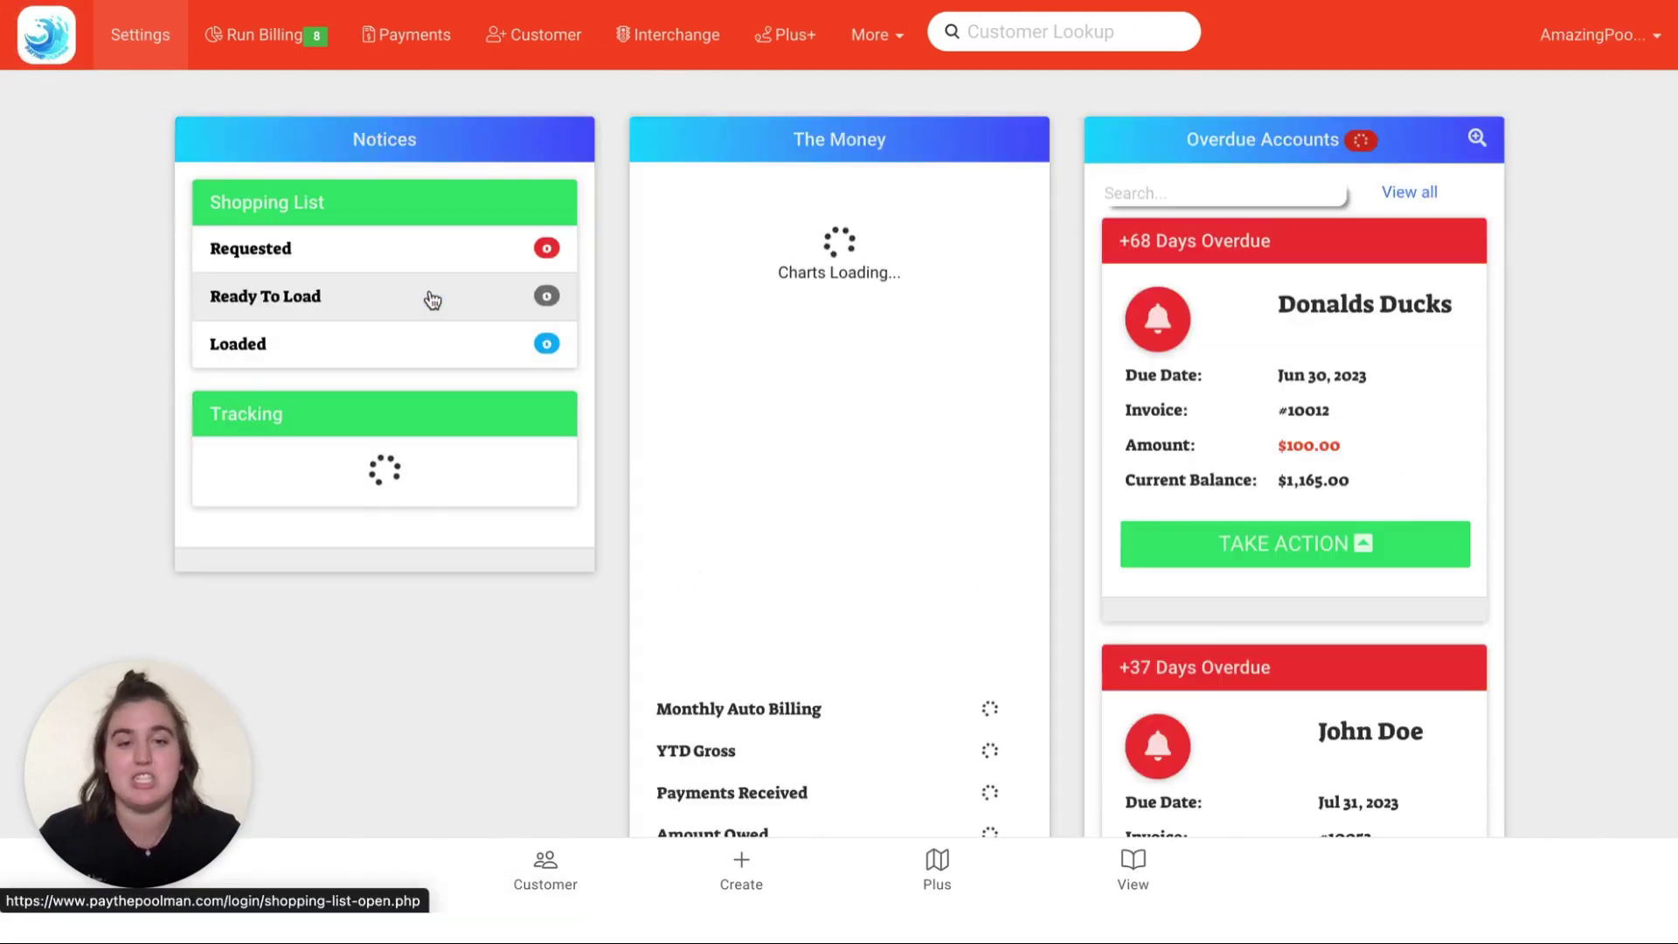